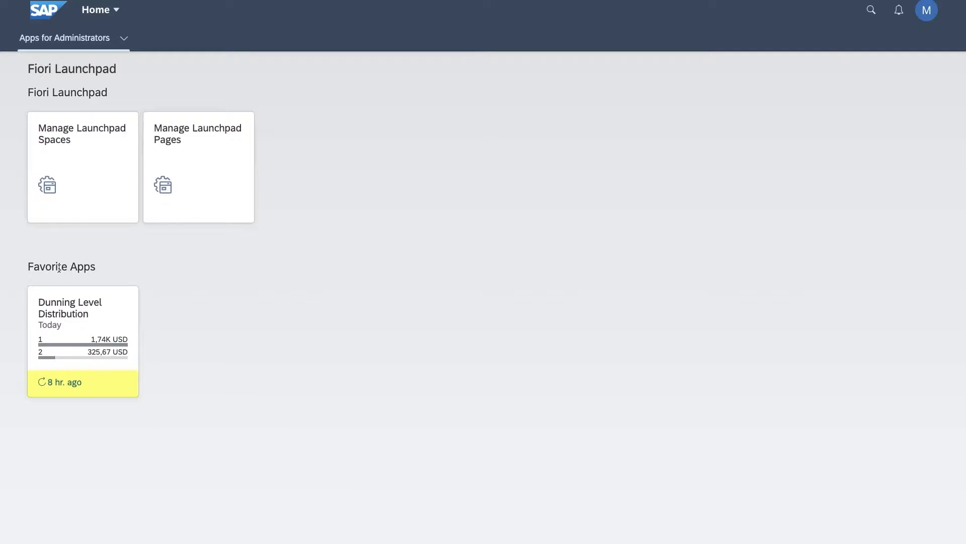
Refresh and open the Dunning Level Distribution report, and set its display currency to EUR.
click(65, 382)
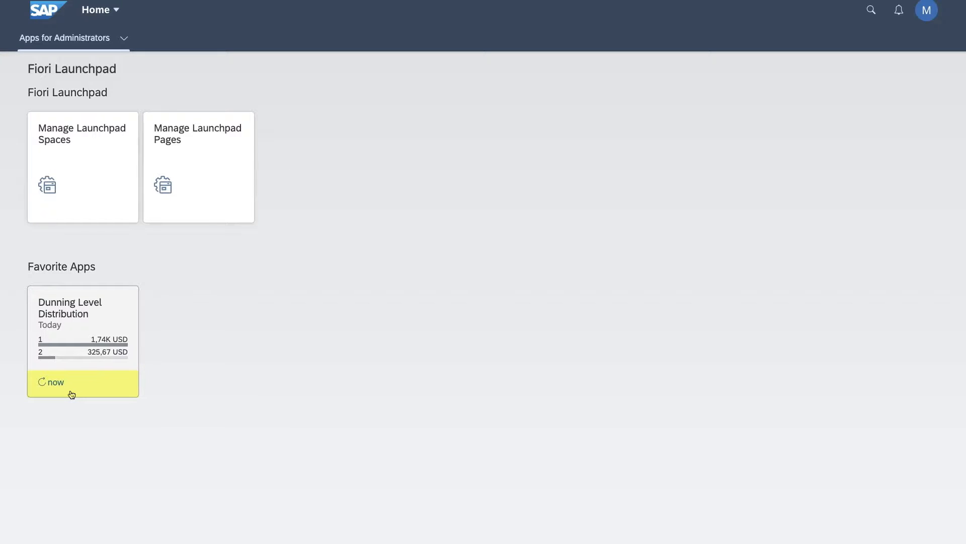
click(92, 375)
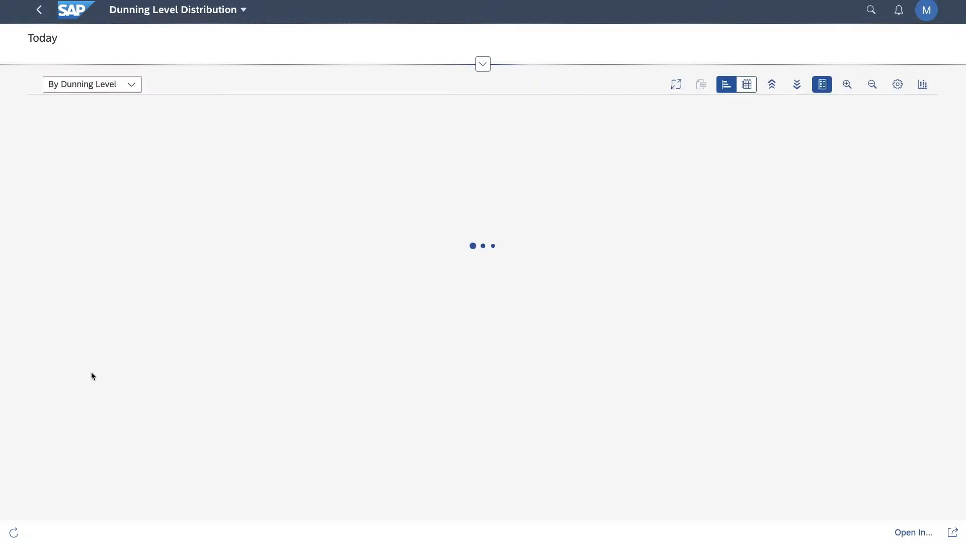
click(482, 64)
click(475, 91)
drag(475, 91, 428, 92)
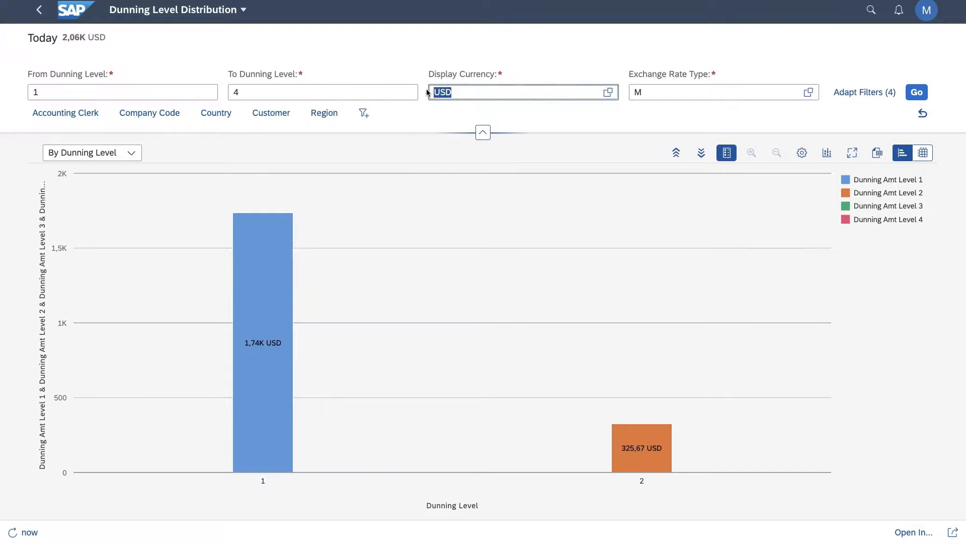
text(EUR)
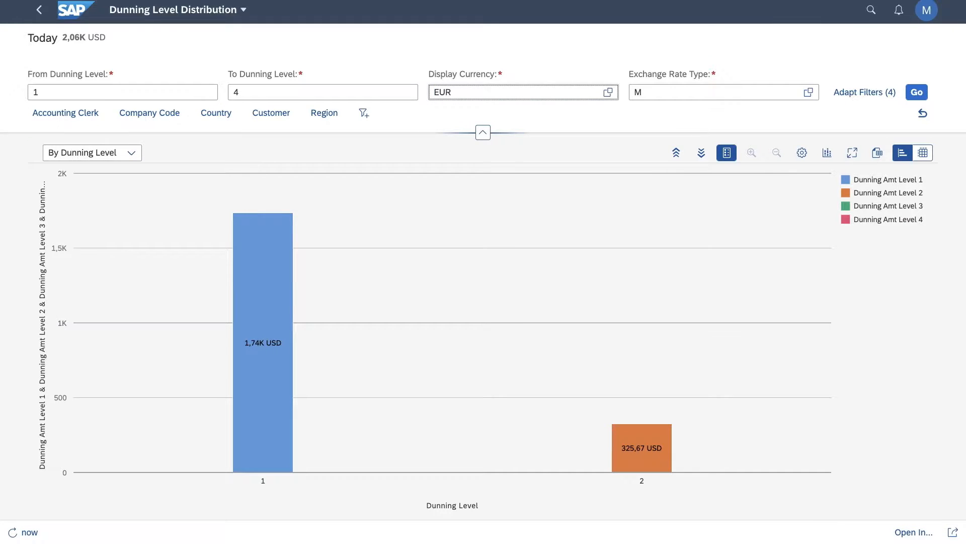
key(Return)
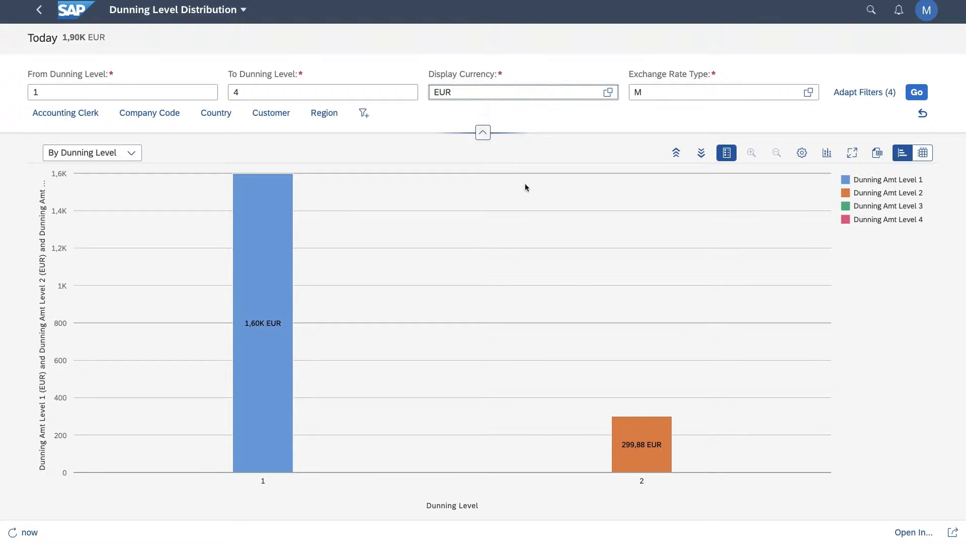
Select the dunning level 2 amount in the chart and open it in Manage Customer Line Items.
click(649, 428)
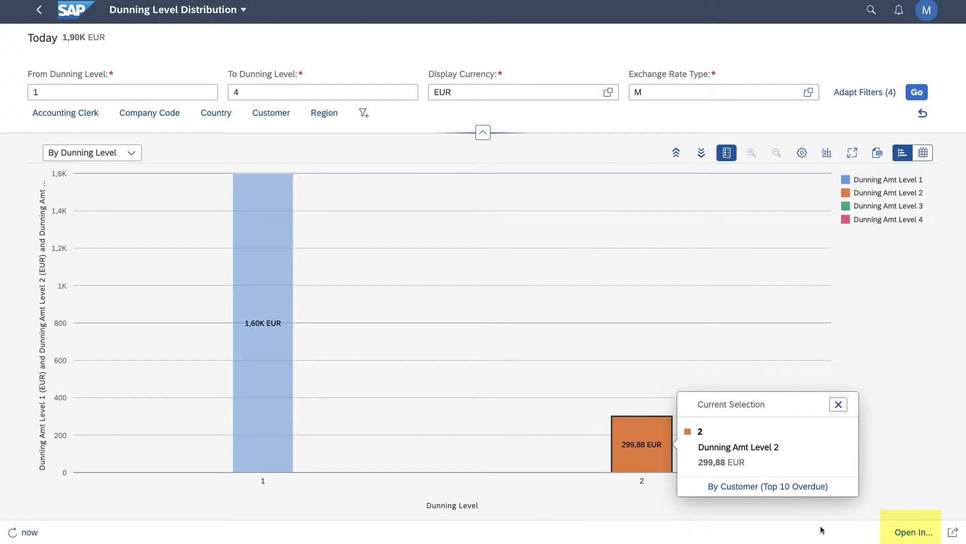
click(903, 532)
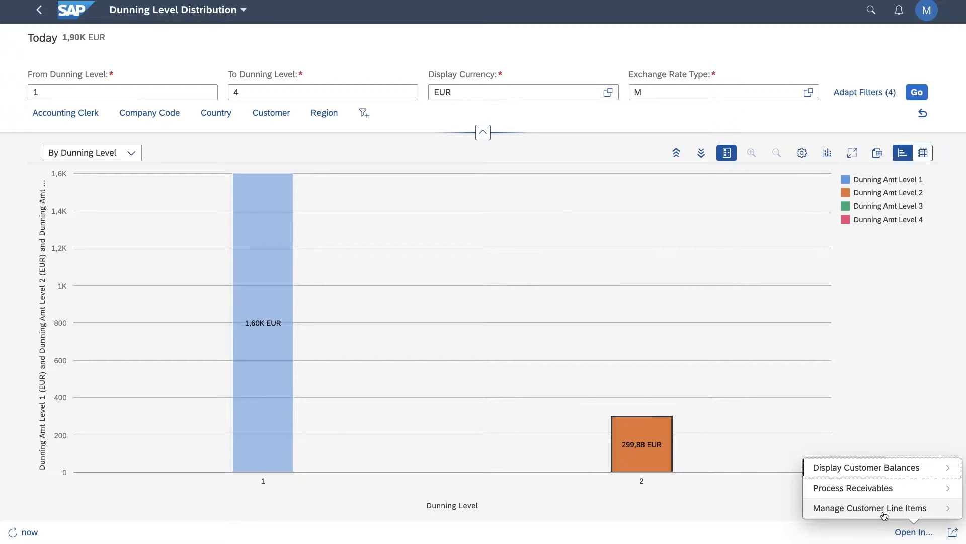
click(884, 510)
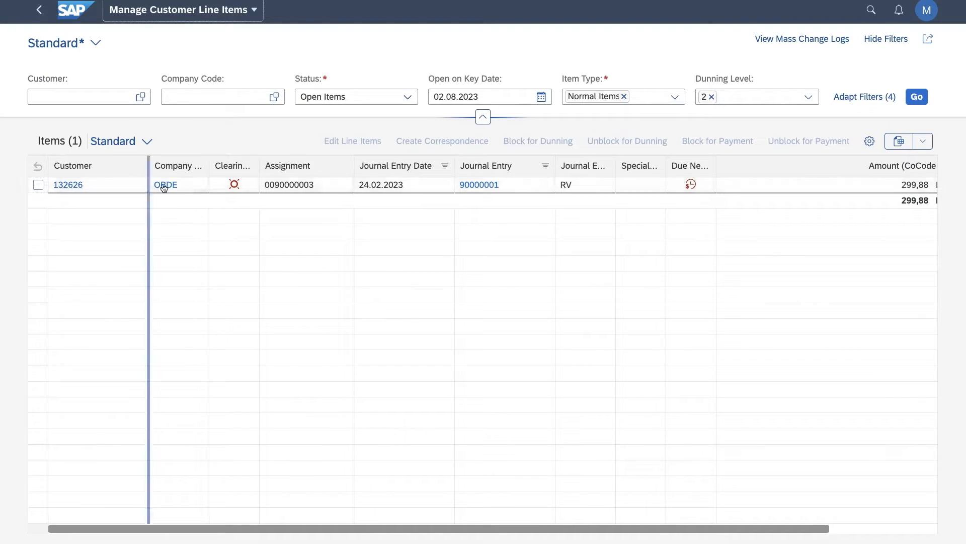
Open the customer line item's journal entry and expand its related documents through the billing document and outbound delivery.
click(488, 189)
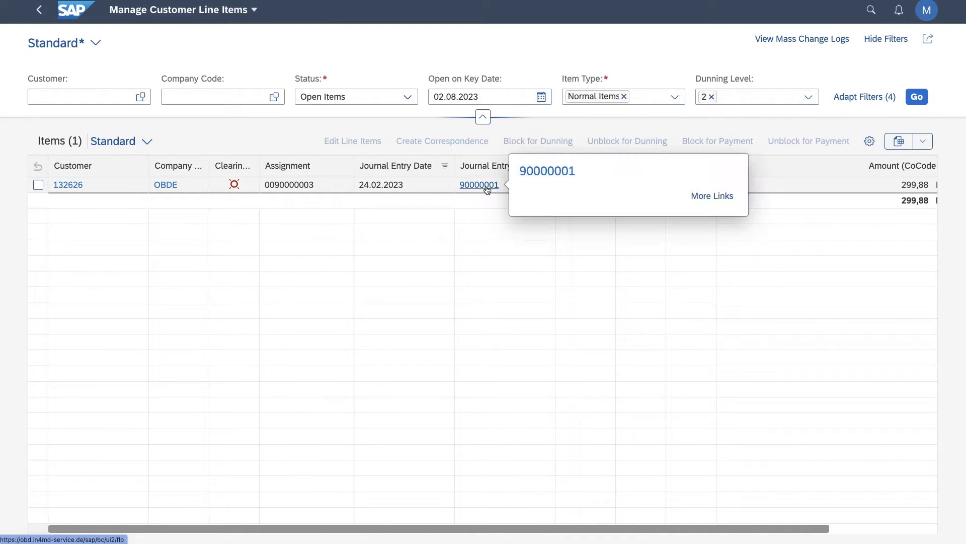
click(525, 171)
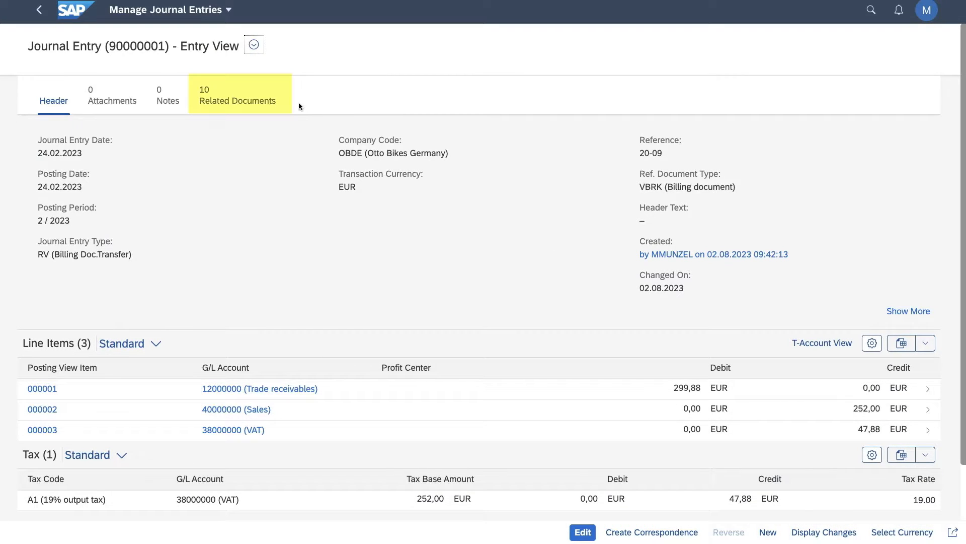
click(234, 107)
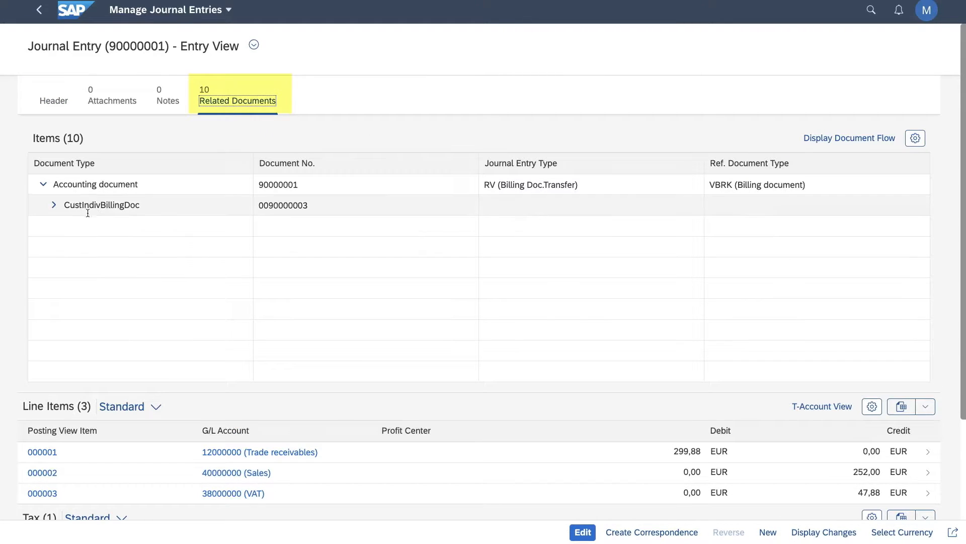
click(54, 204)
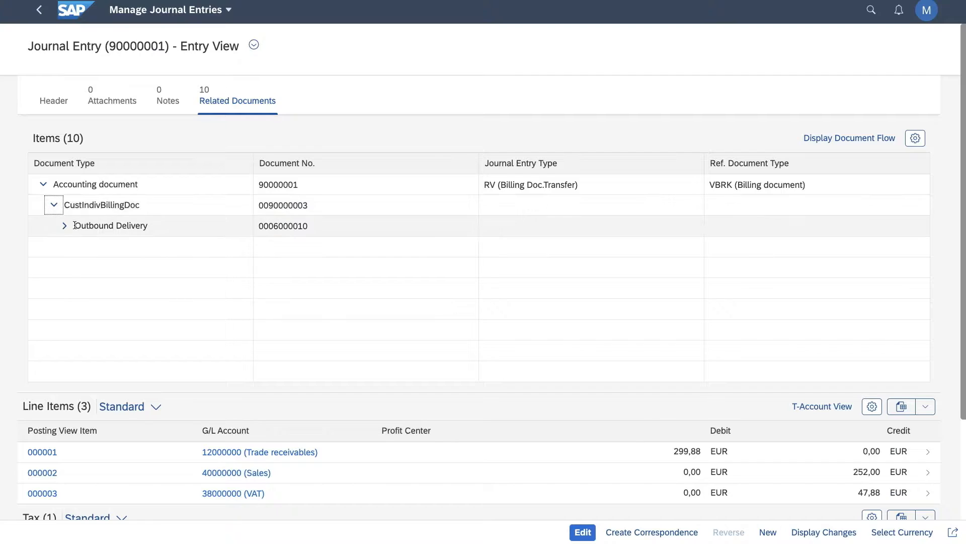
click(66, 226)
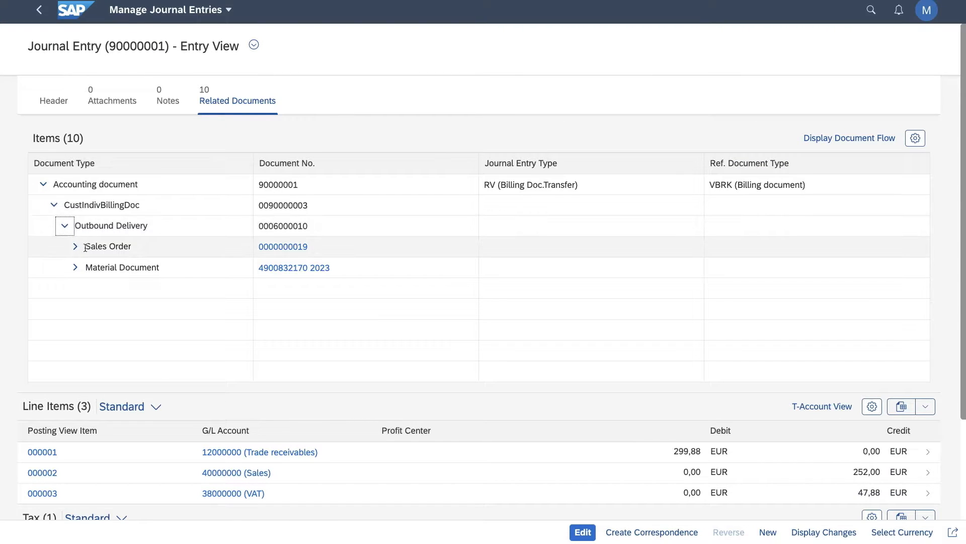
Open the related sales order's fact sheet and examine its process flow from order processing to accounting.
click(290, 247)
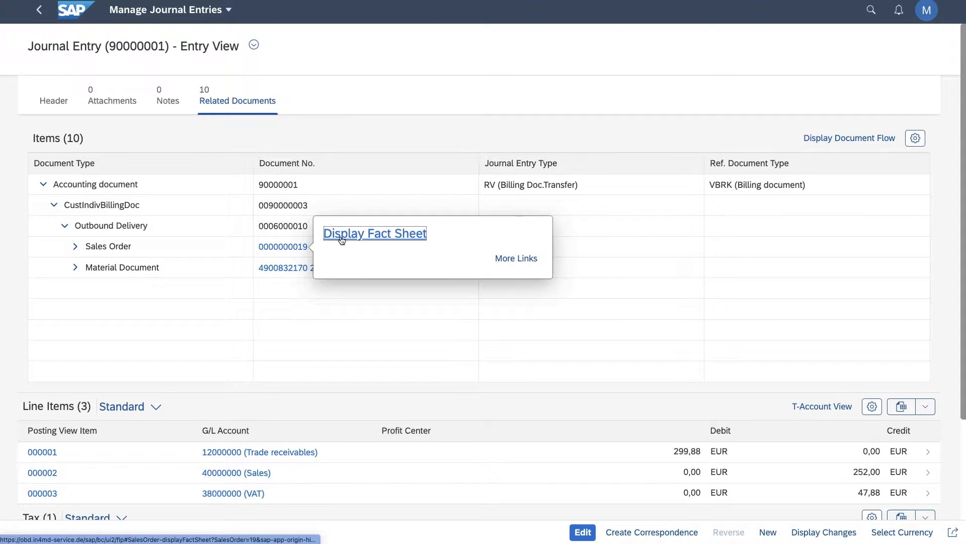
click(341, 235)
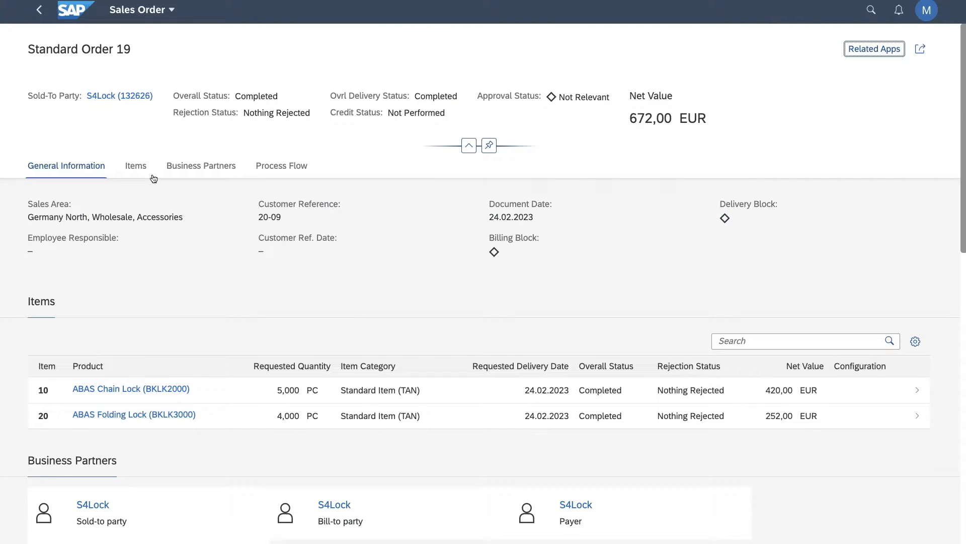
click(263, 169)
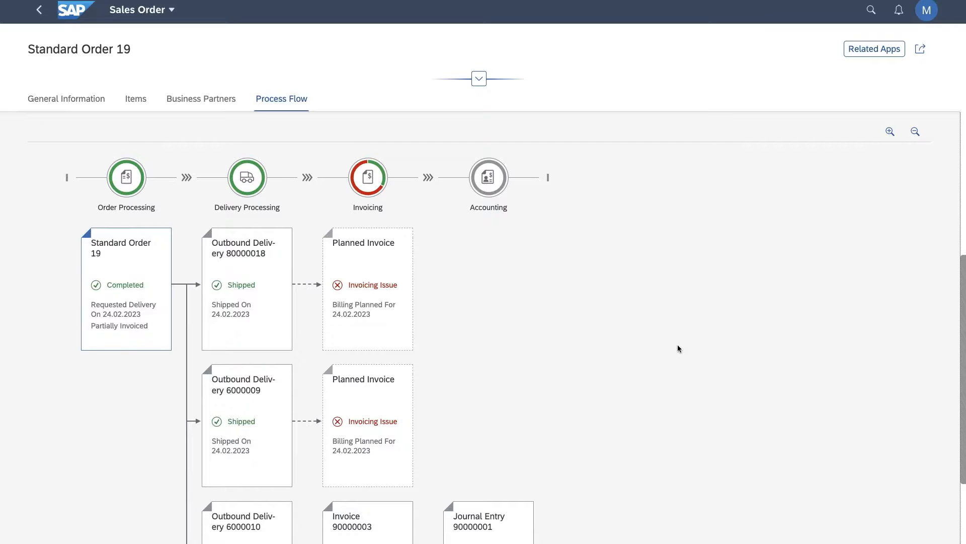
scroll(678, 348, down, 3)
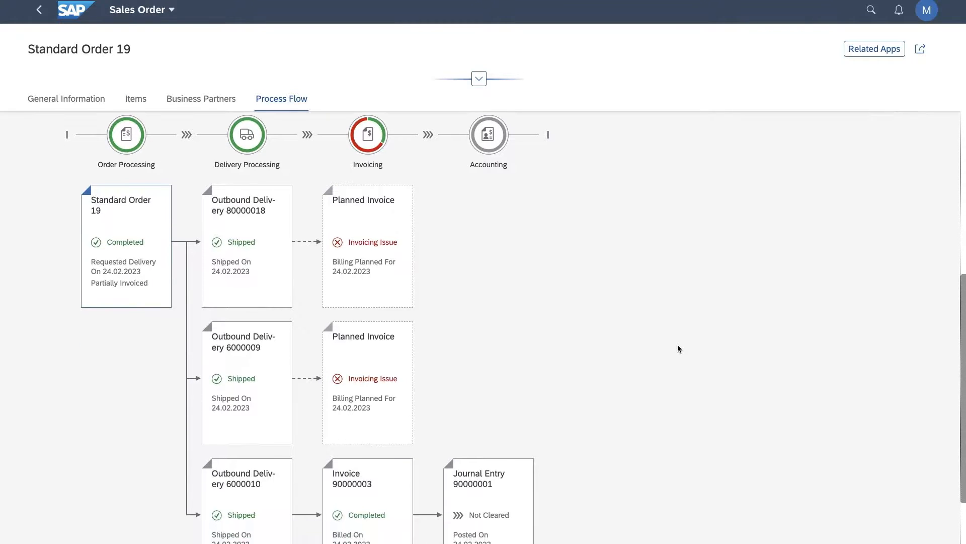
scroll(679, 349, down, 1)
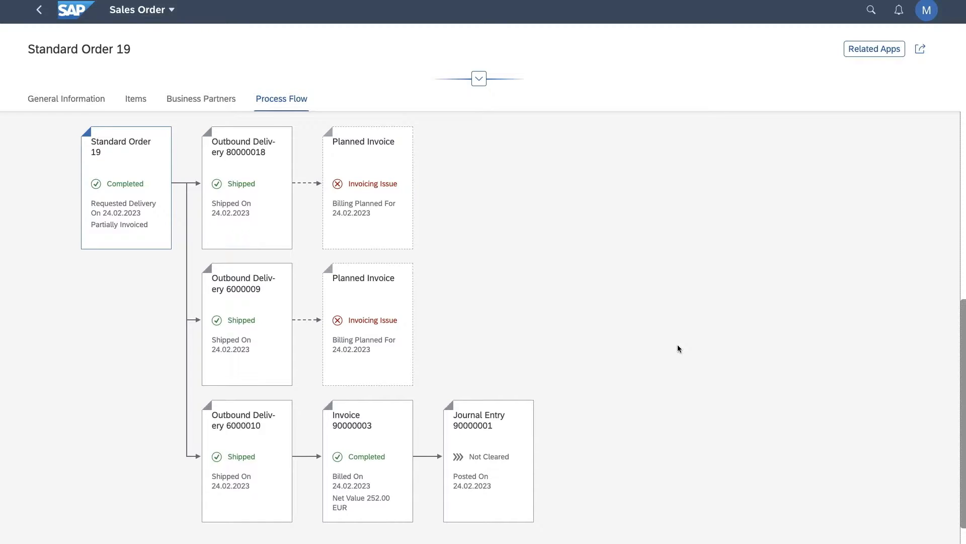
scroll(679, 348, up, 2)
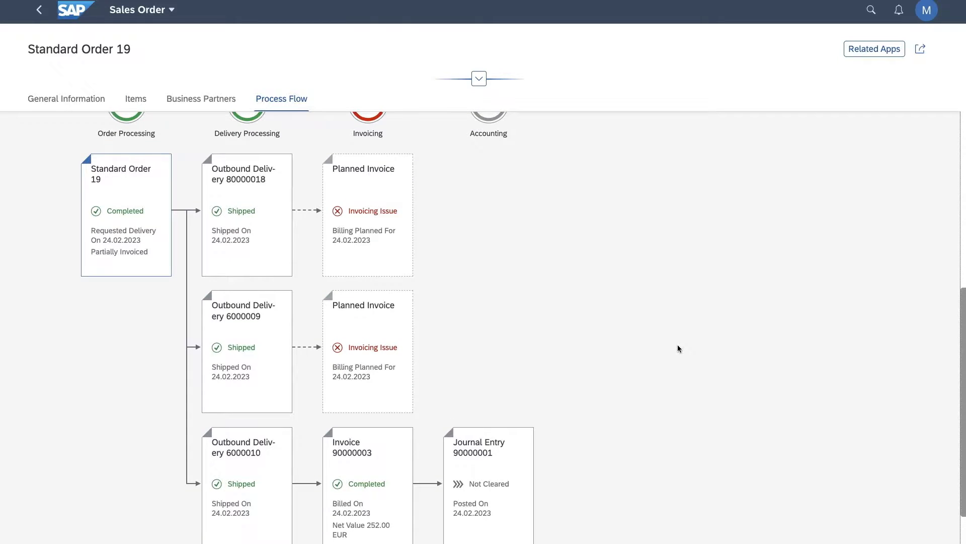
scroll(679, 348, up, 1)
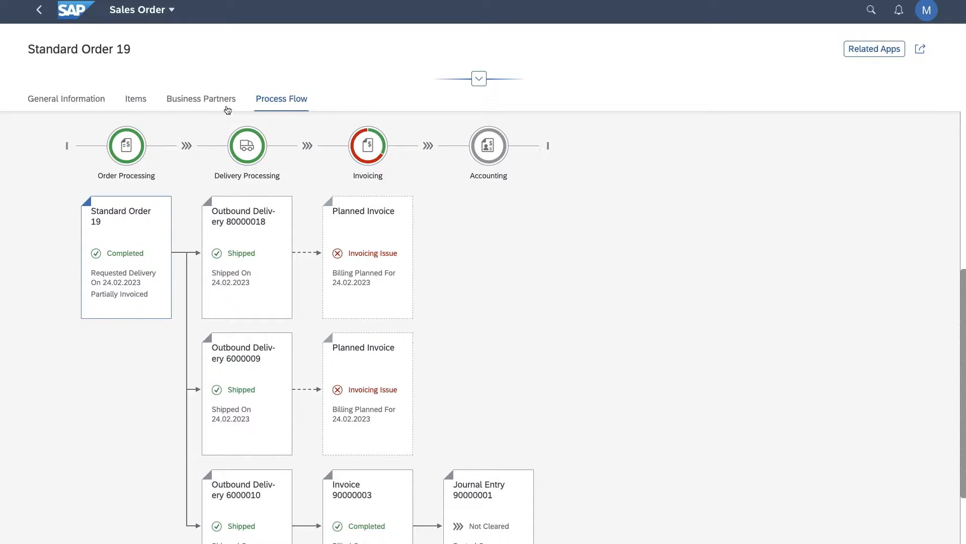
Go back through the journal entry and line items to the dunning chart and return to the launchpad home page.
click(39, 11)
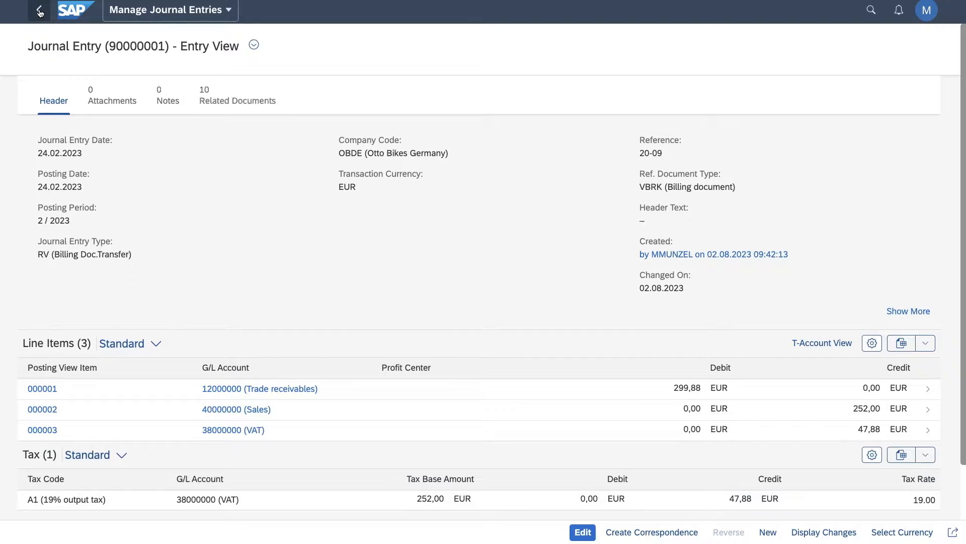
click(40, 11)
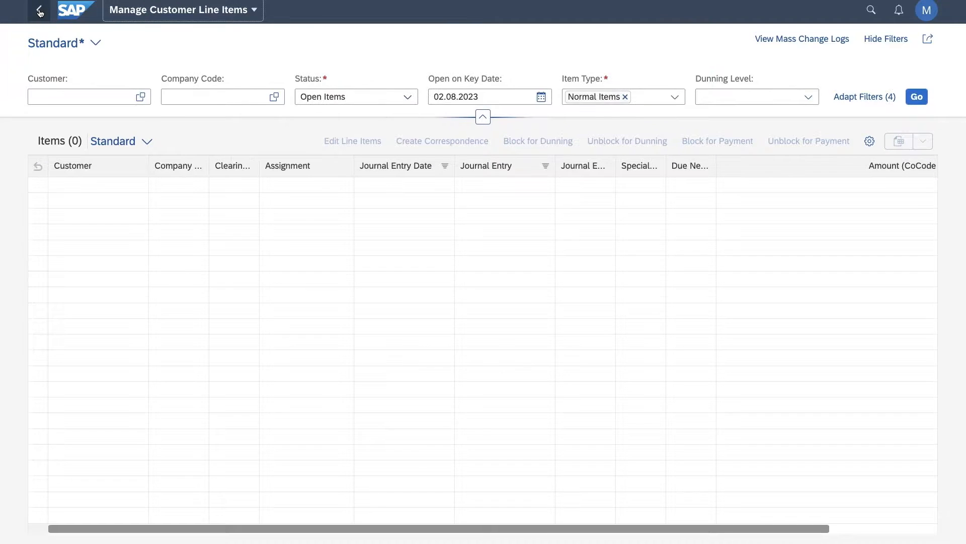
click(40, 11)
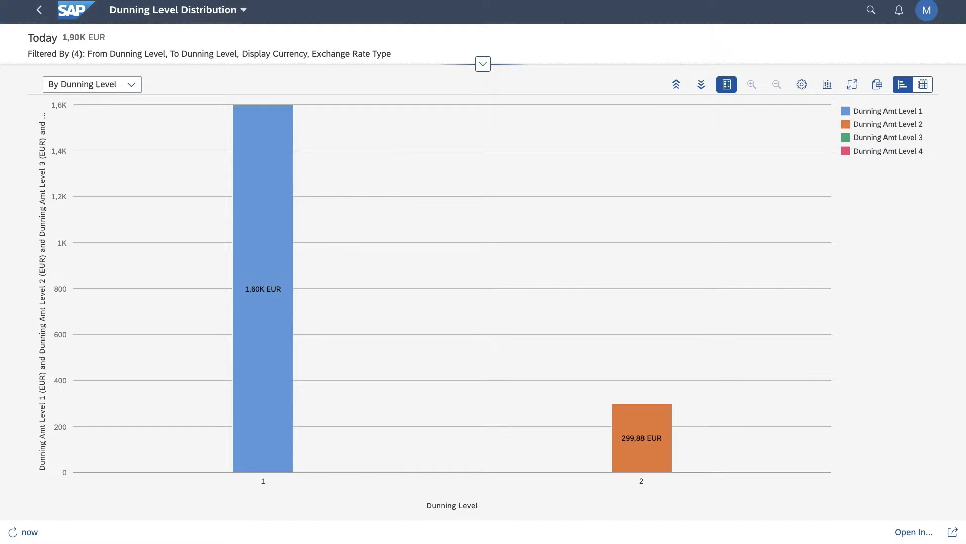
click(66, 11)
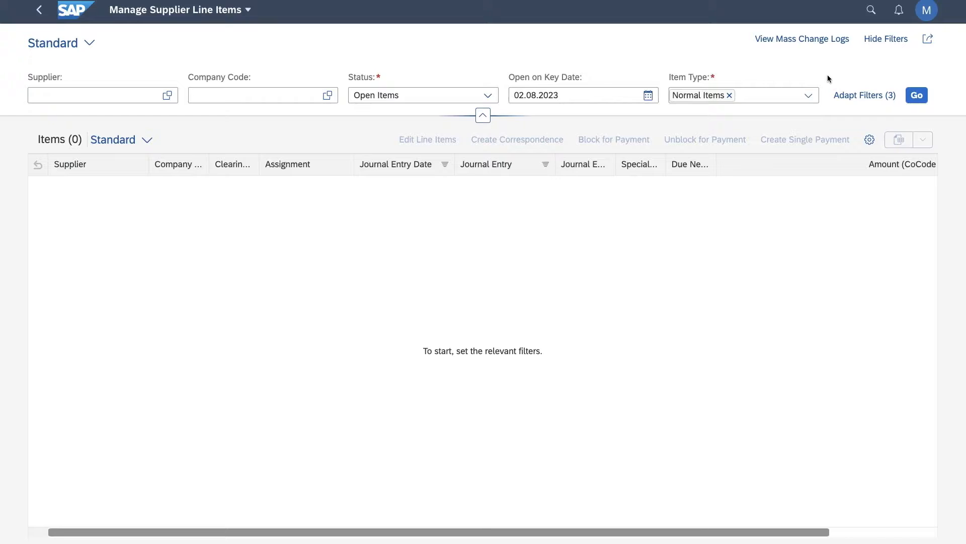
List the open supplier line items and block the first three for payment with reason A (Locked for payment) and the note "Payment Block".
click(920, 100)
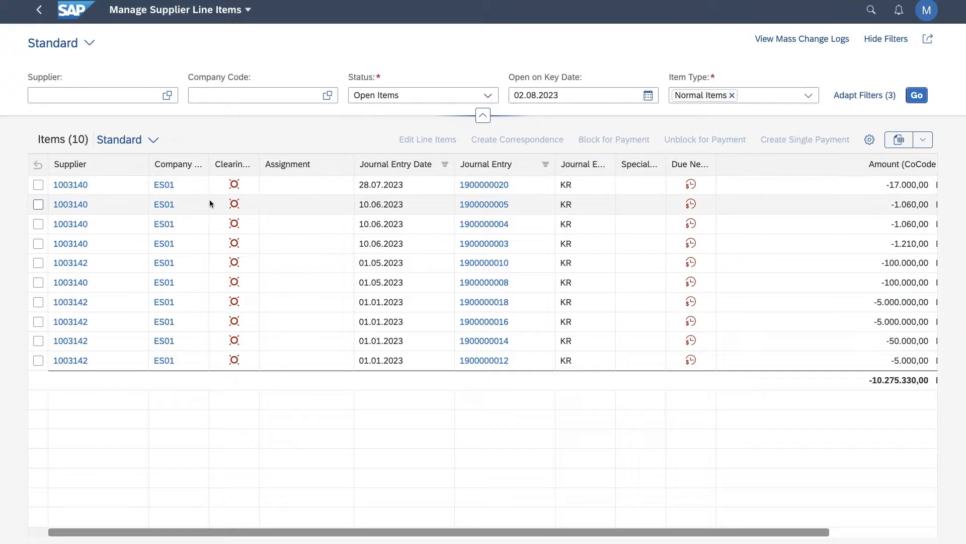
click(38, 184)
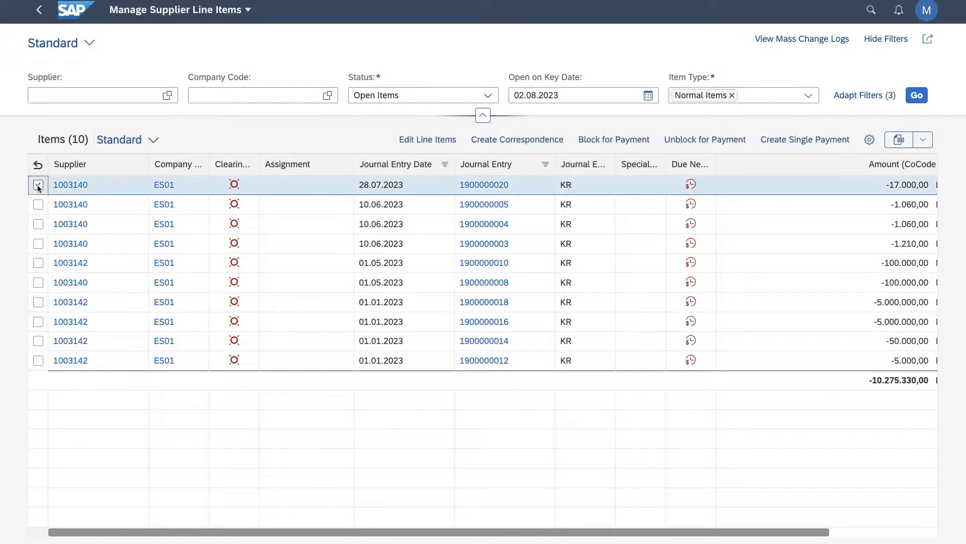
click(38, 204)
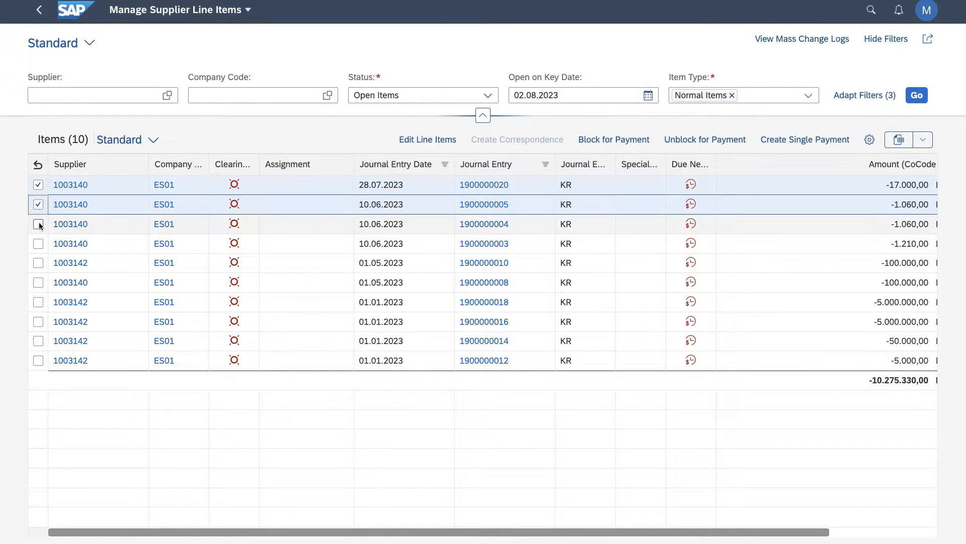
click(39, 224)
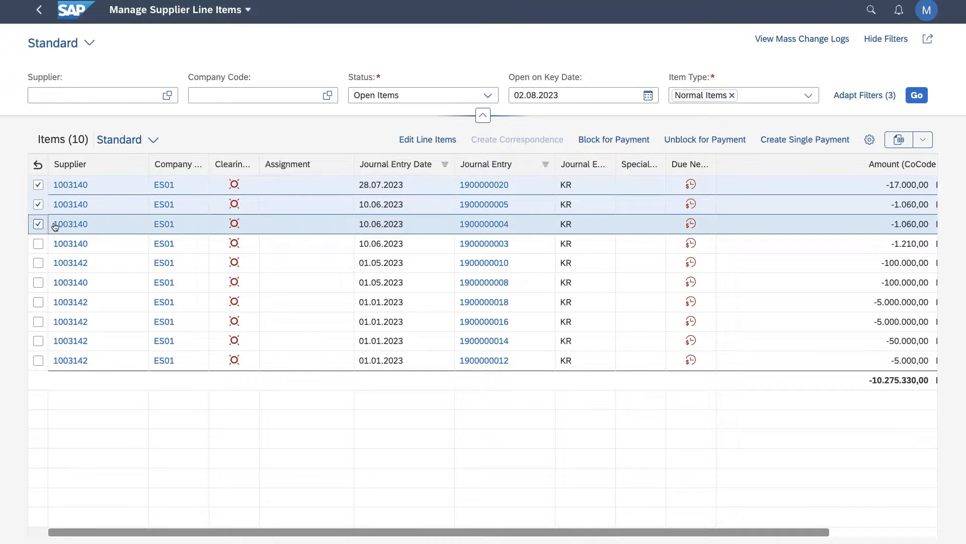
click(628, 142)
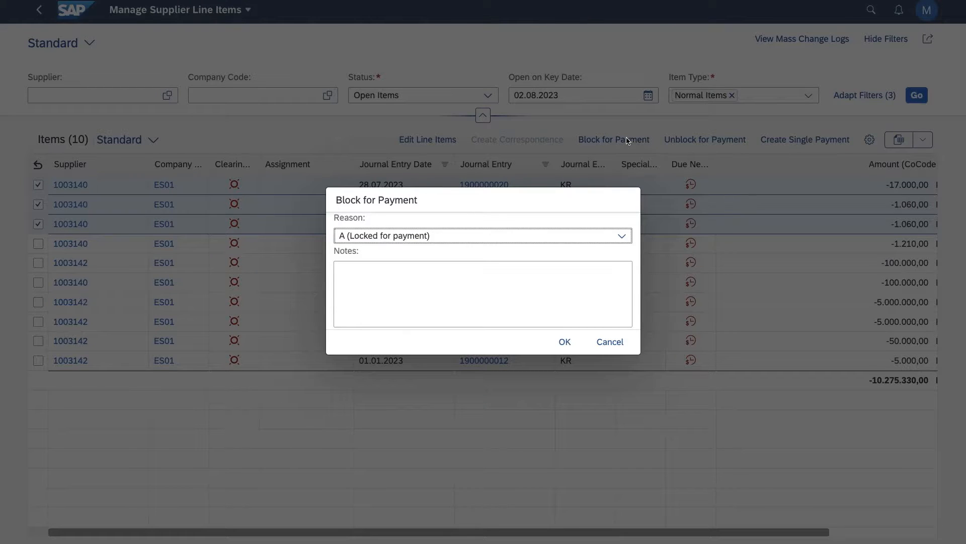
click(497, 272)
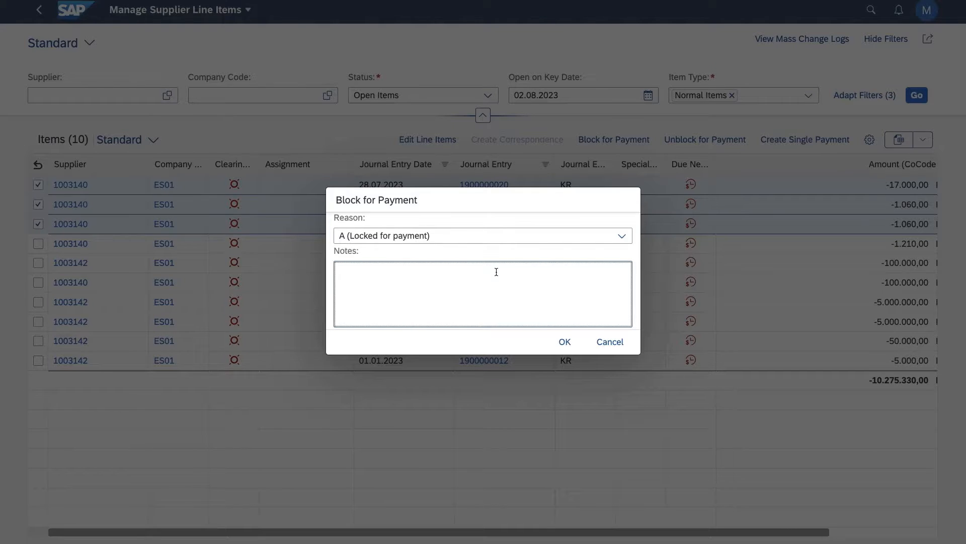
text(Payment Block)
click(563, 342)
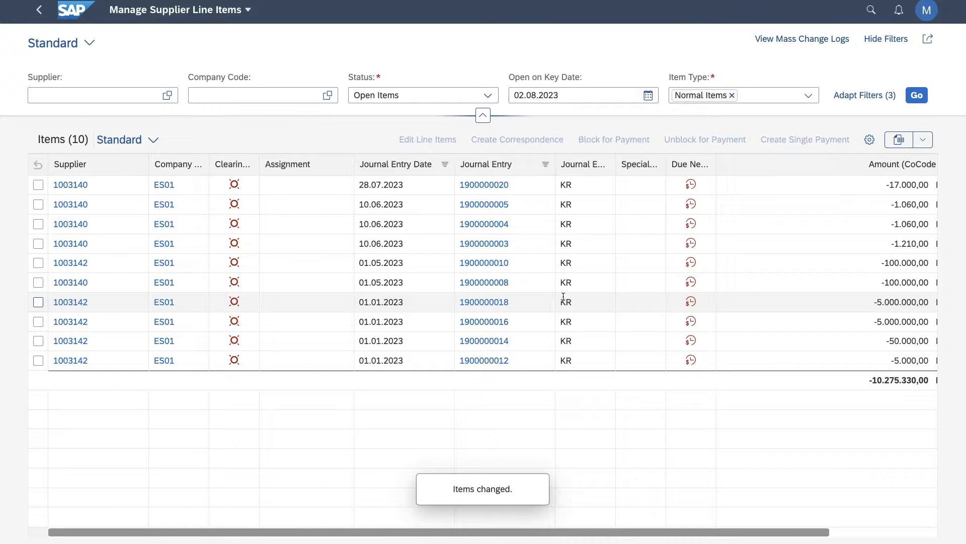
Add the Item Payment Block column to the supplier line items table.
click(868, 142)
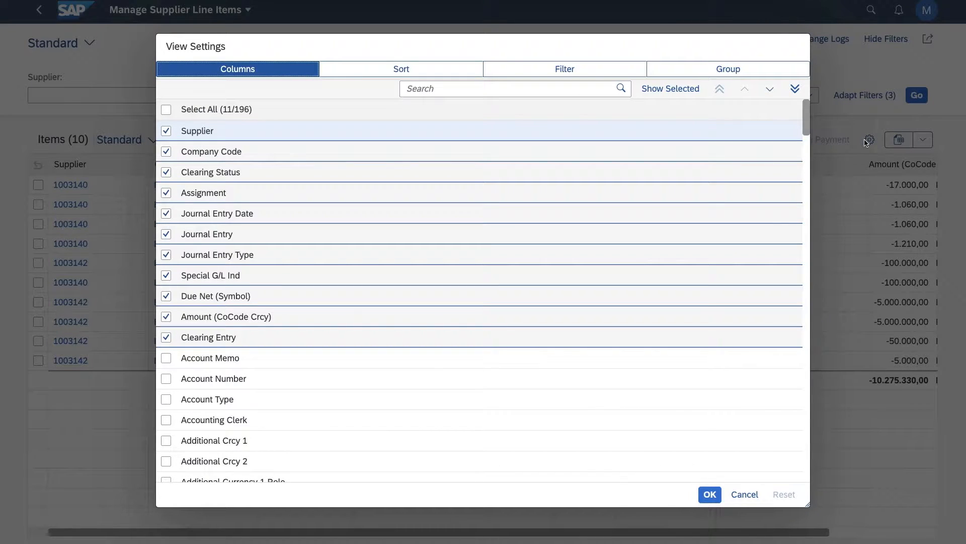
click(584, 90)
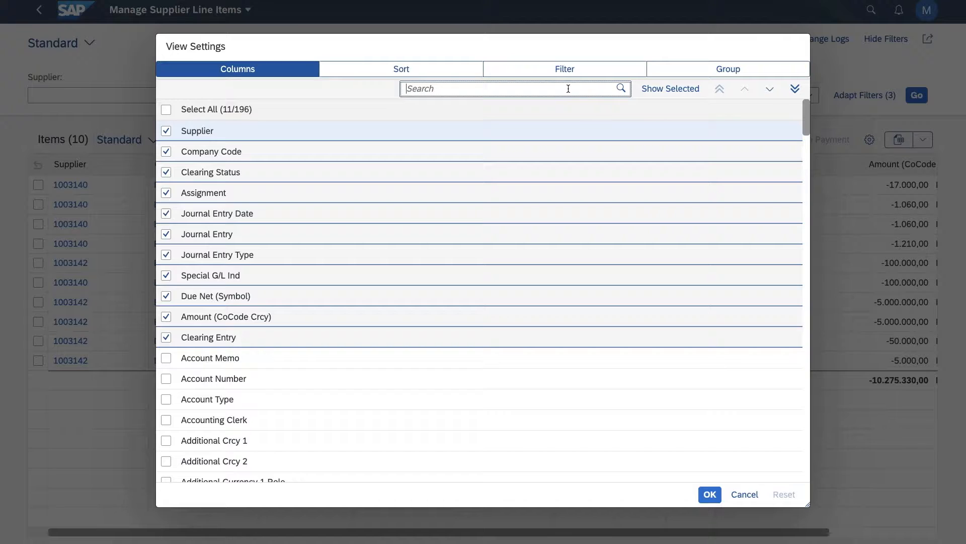
text(payment)
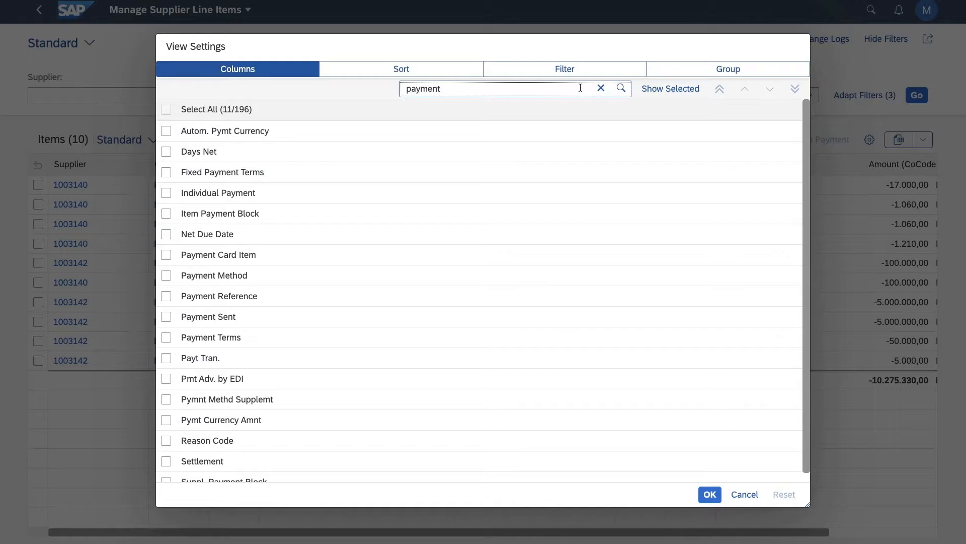
text(block)
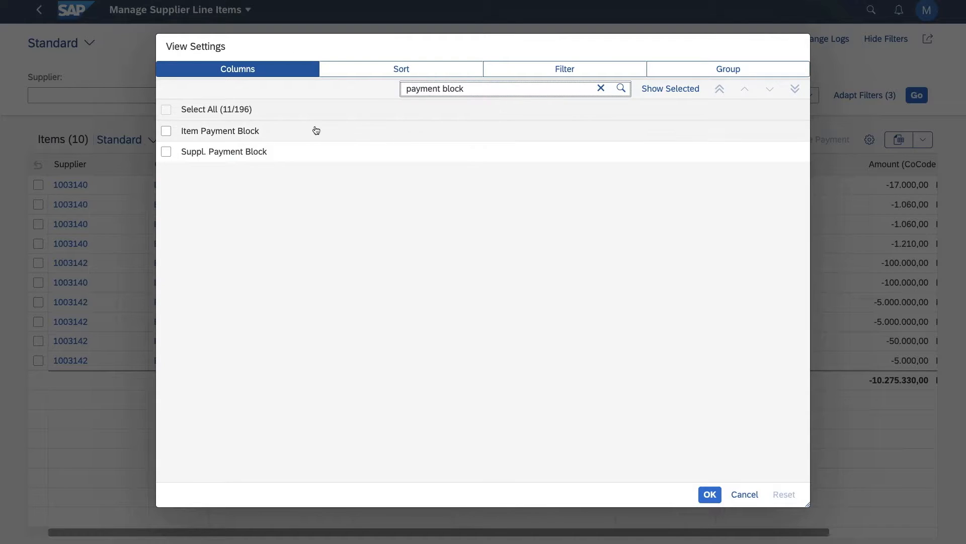
click(167, 131)
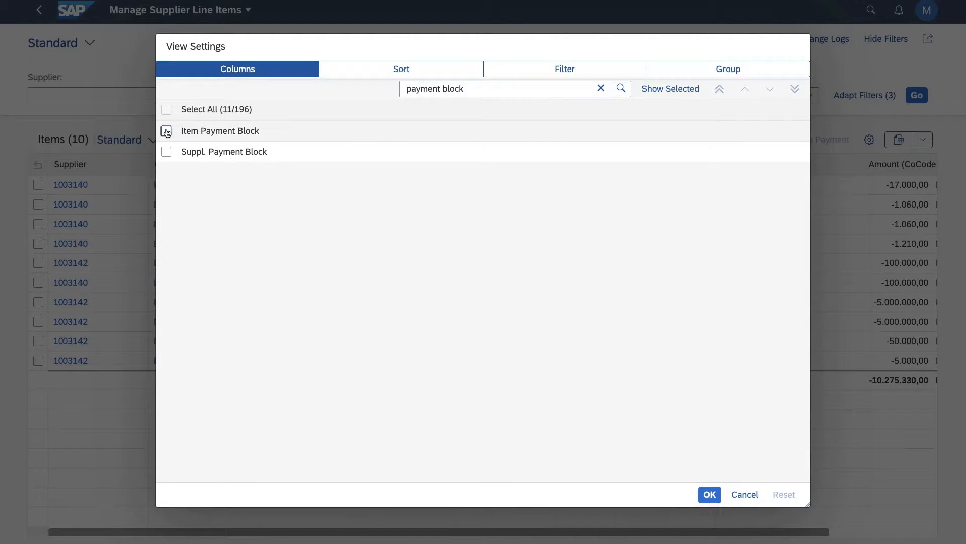
click(709, 494)
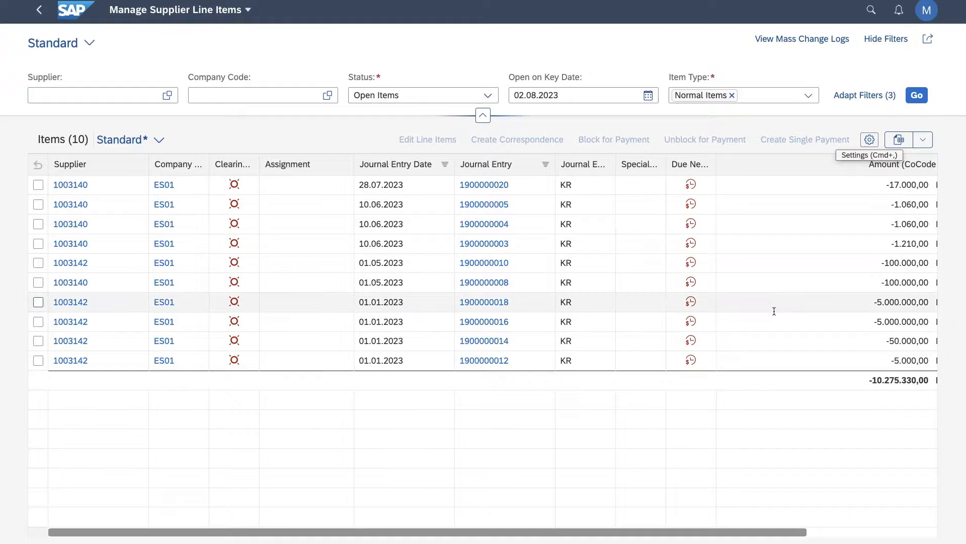
Move the Item Payment Block column between the Special G/L Ind and Due Net (Symbol) columns.
scroll(796, 265, right, 3)
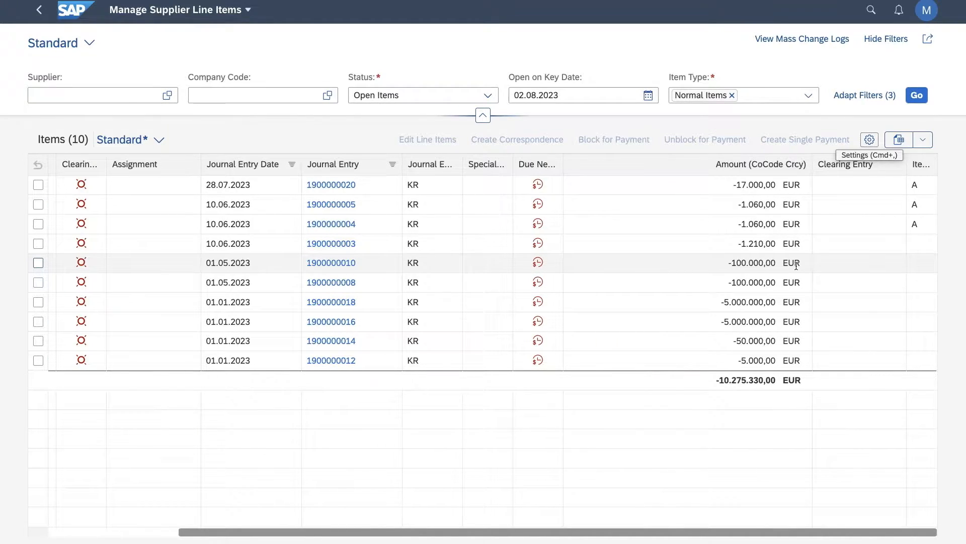
click(921, 162)
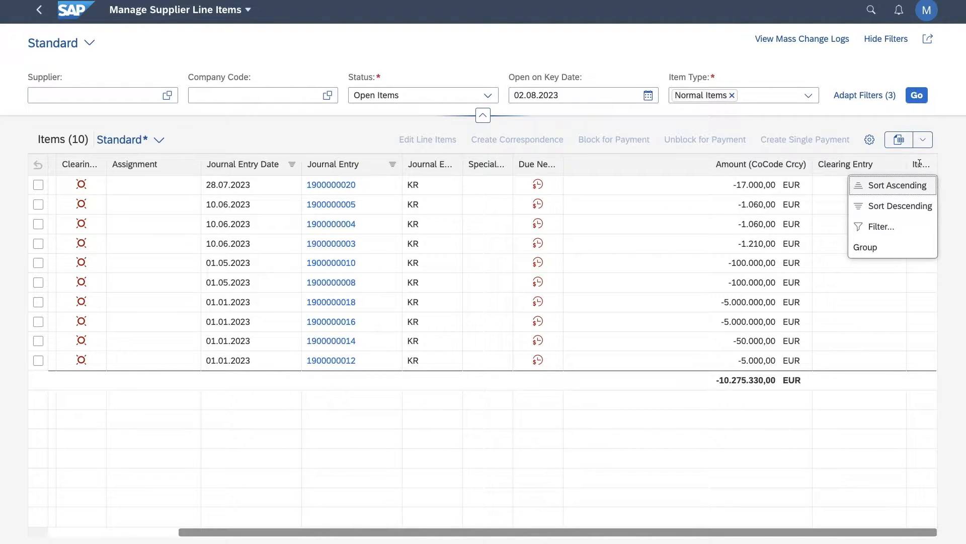
drag(921, 164, 491, 167)
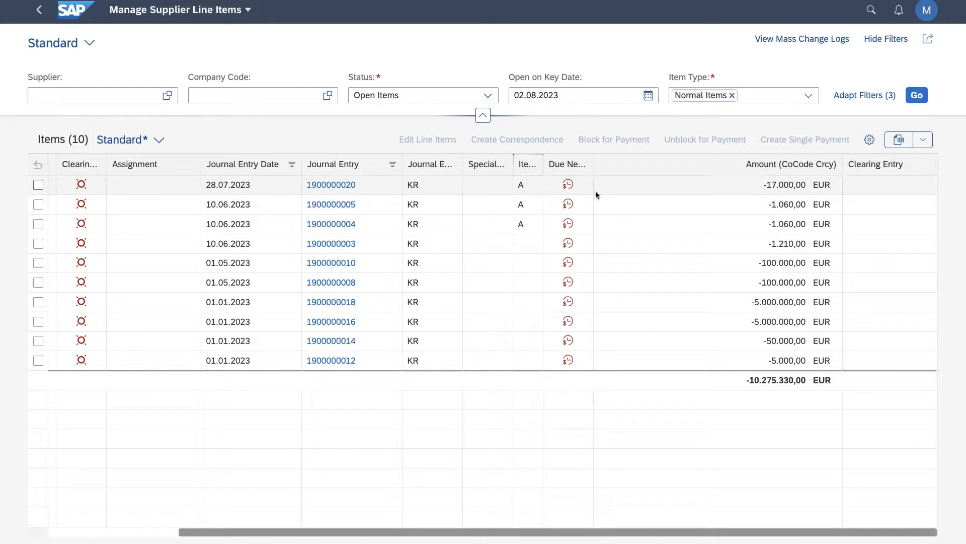
scroll(620, 192, left, 5)
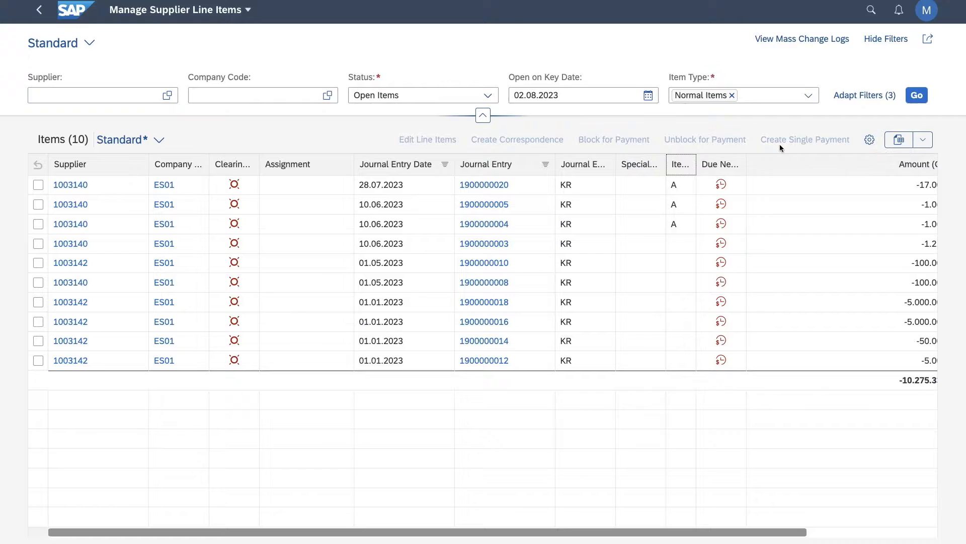
Save the changed table layout as a new view named "/JS-View" and set it as default.
click(159, 140)
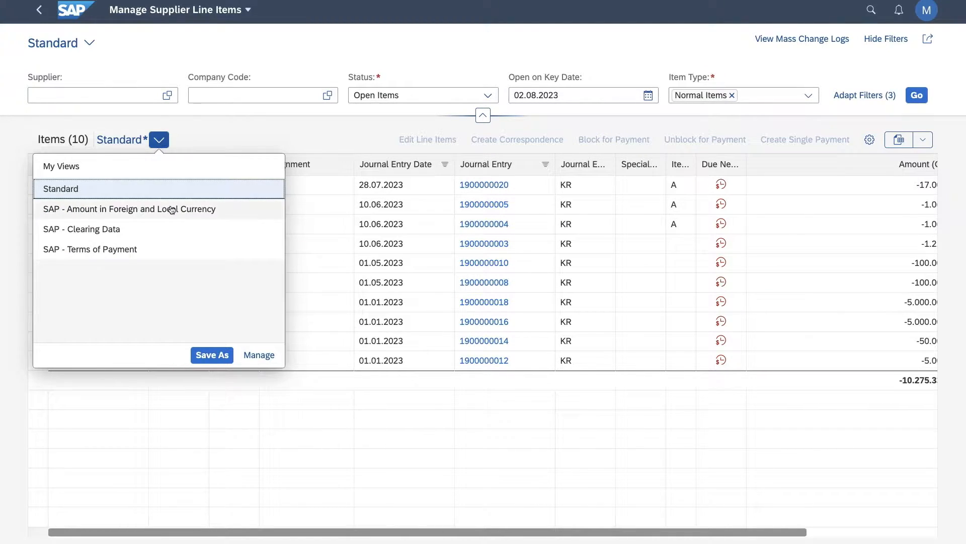
click(219, 354)
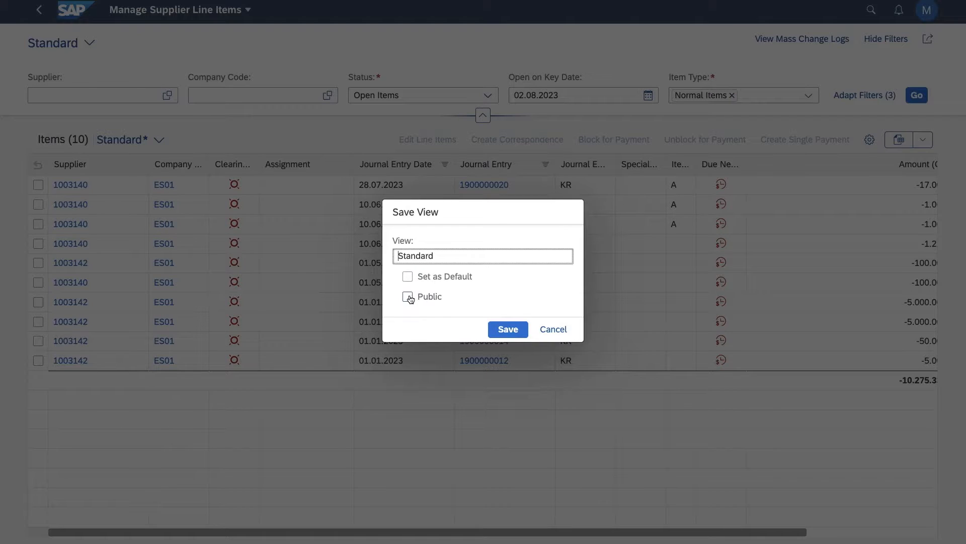
click(409, 276)
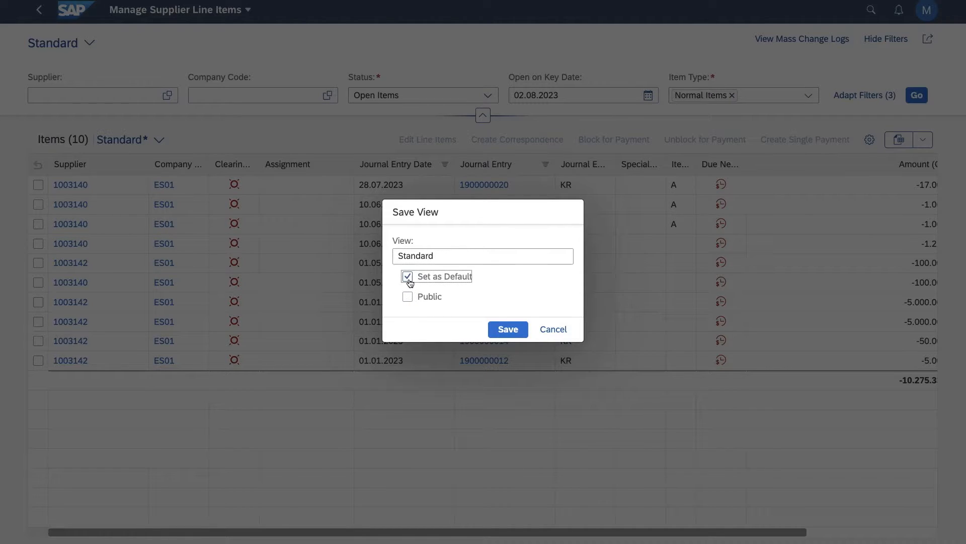
double_click(446, 255)
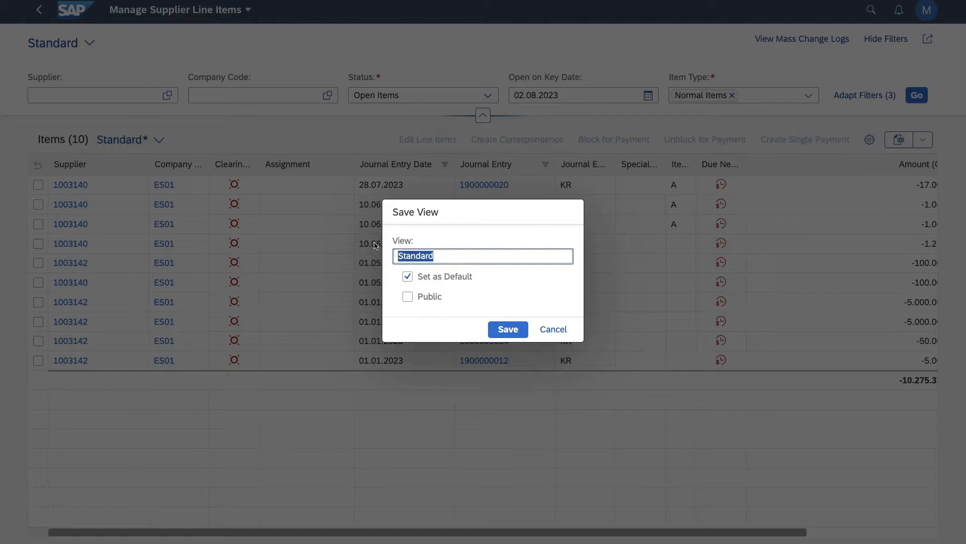
key(BackSpace)
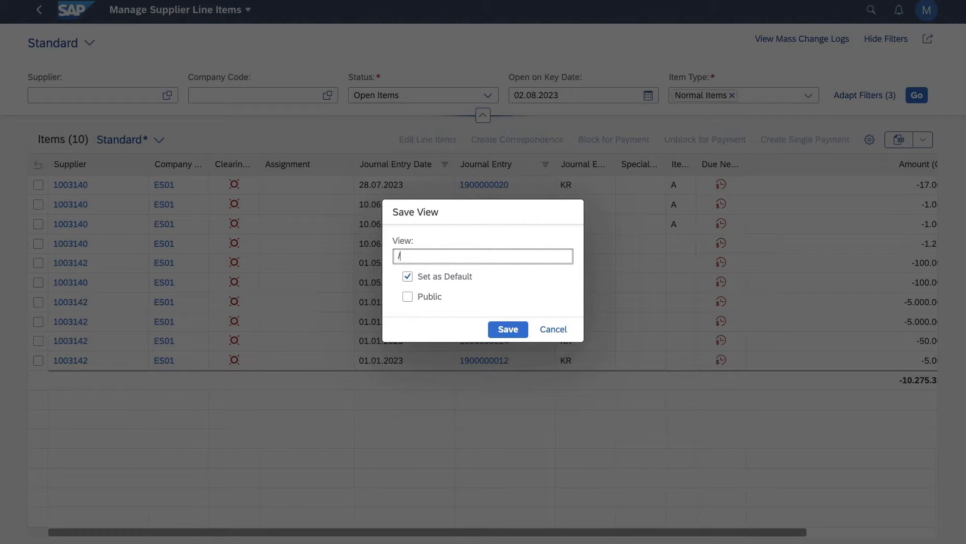
text(/JS-View)
click(508, 330)
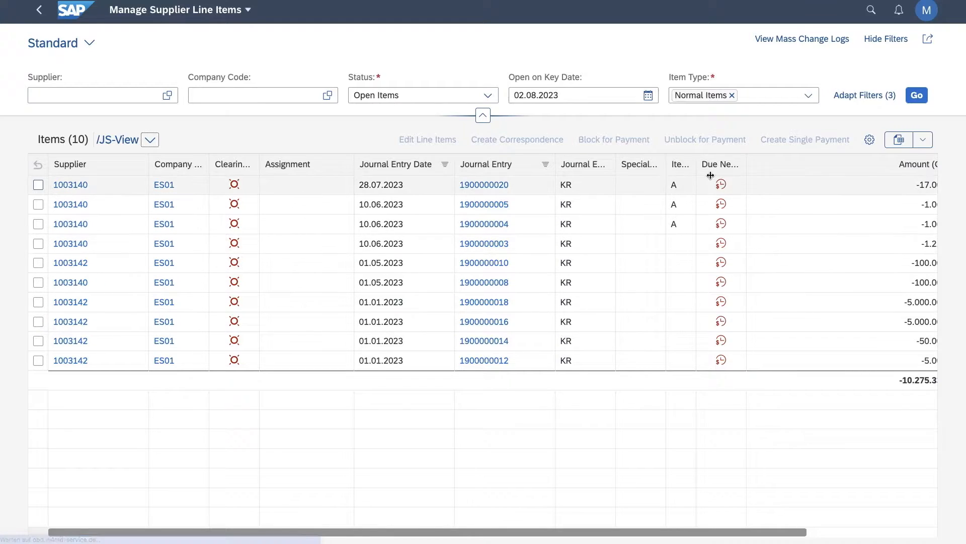
Filter the line items to Item Payment Block equal to A (Locked for payment).
click(679, 164)
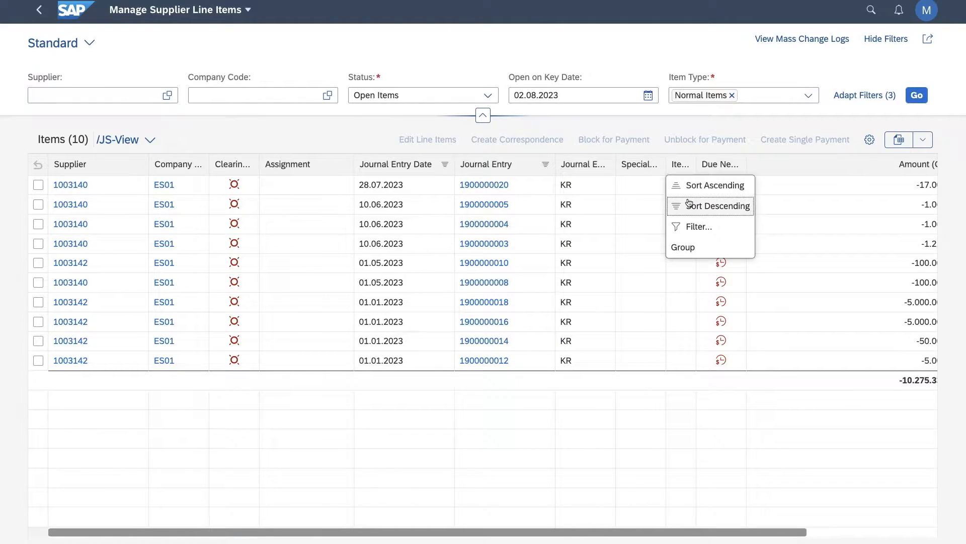
click(694, 227)
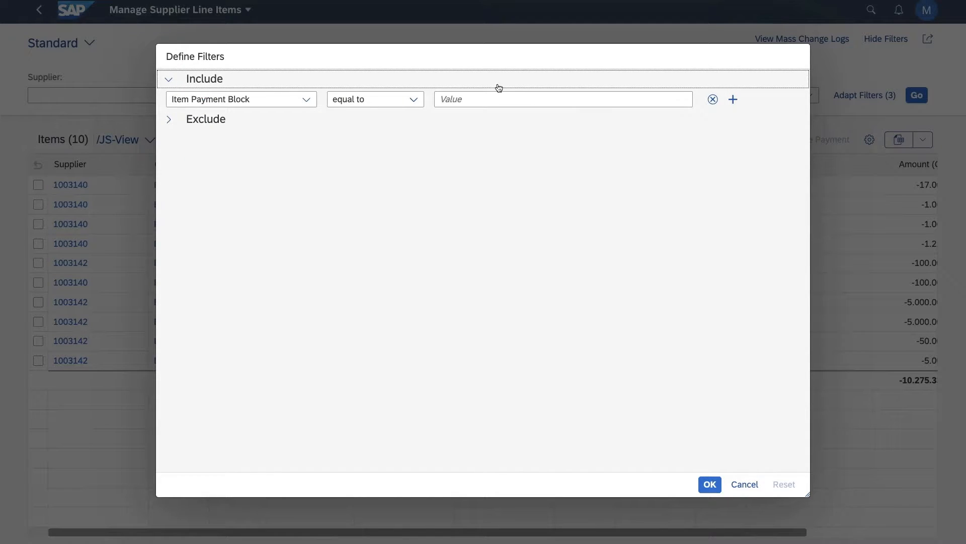
click(501, 100)
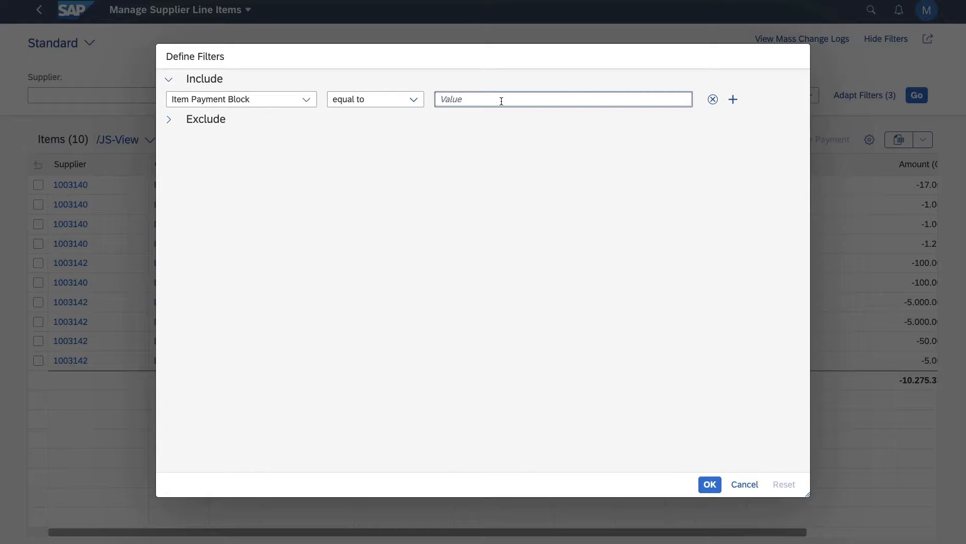
text(A)
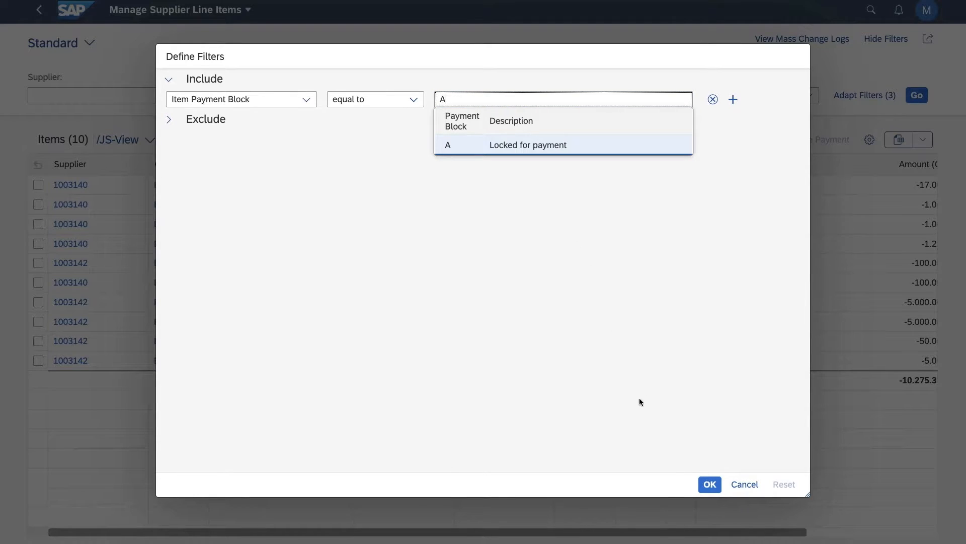
click(524, 150)
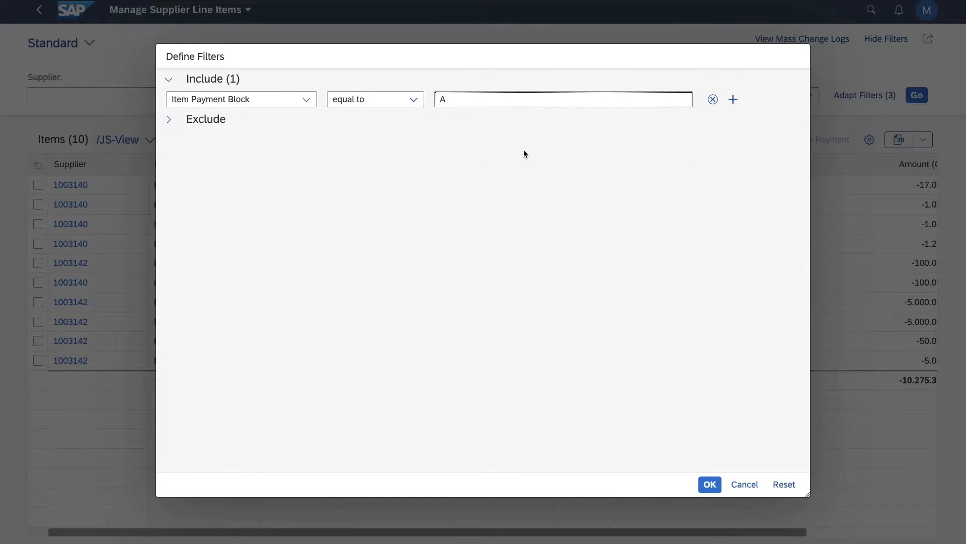
click(710, 484)
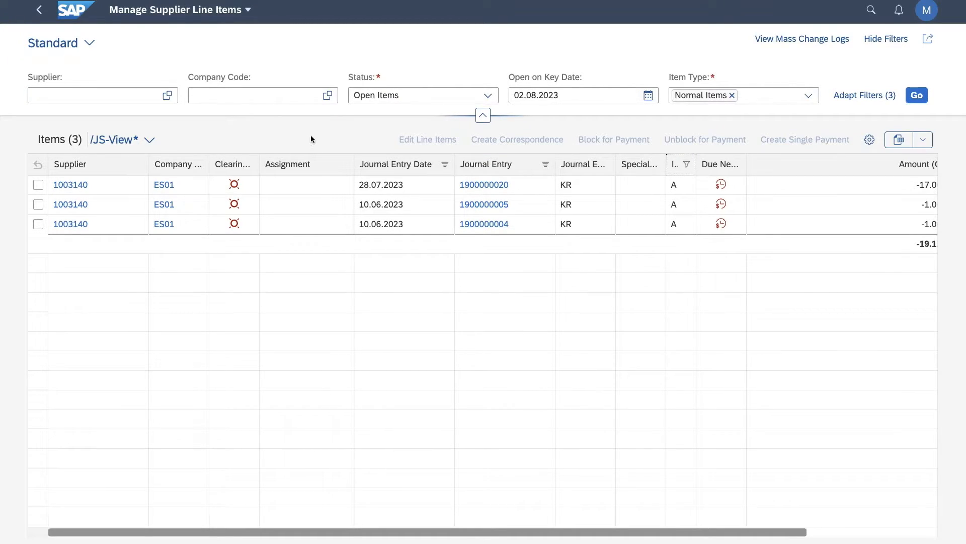
Save the filtered list as a tile with the subtitle "Payment Block" on the Fiori Launchpad page.
click(929, 40)
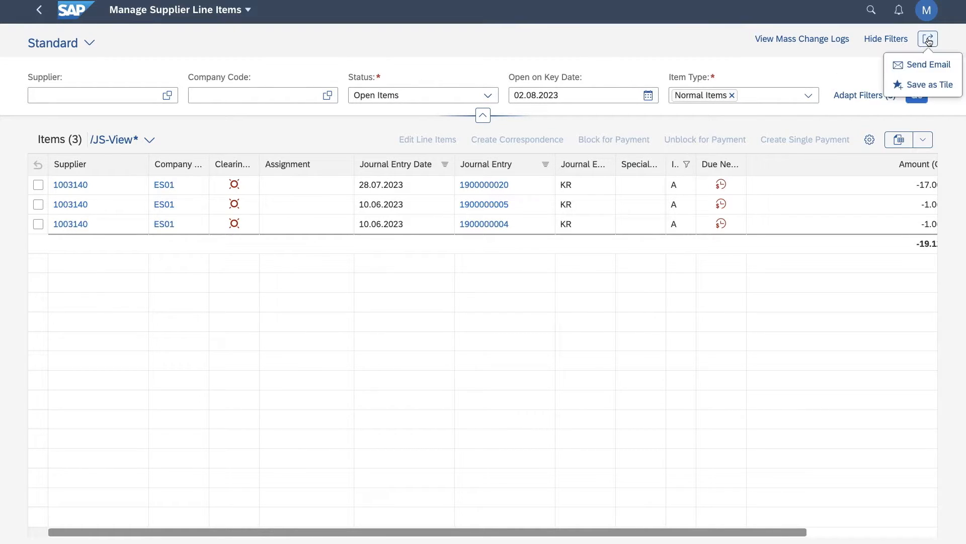
click(921, 88)
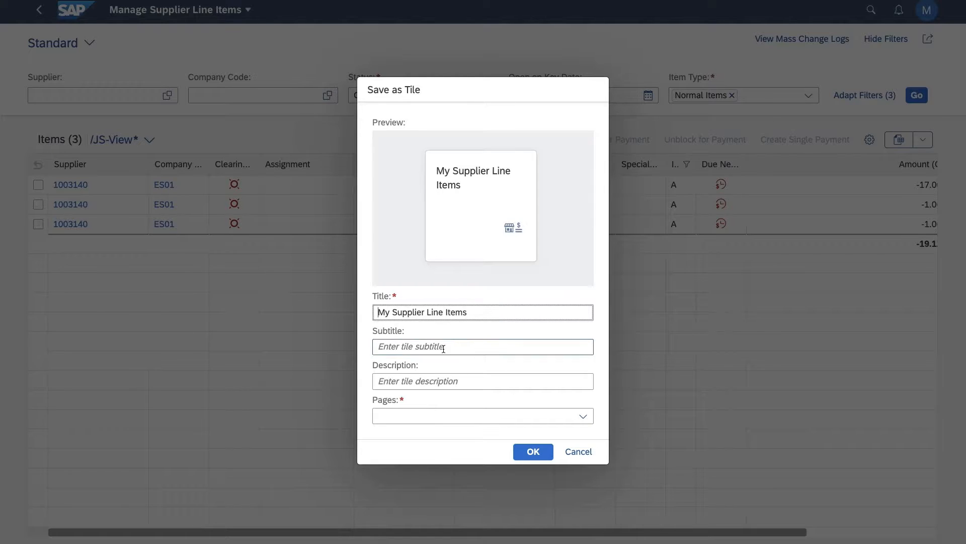
click(429, 349)
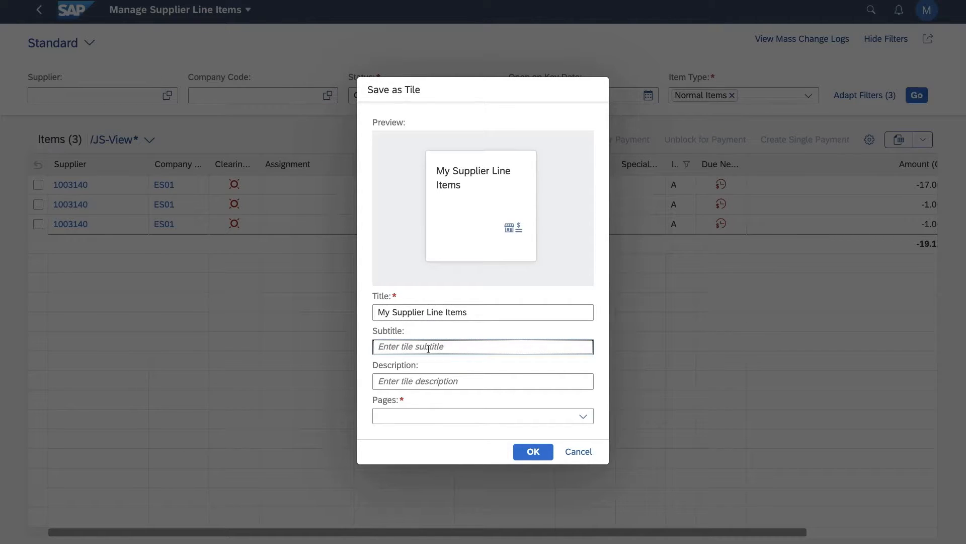
text(Payment Block)
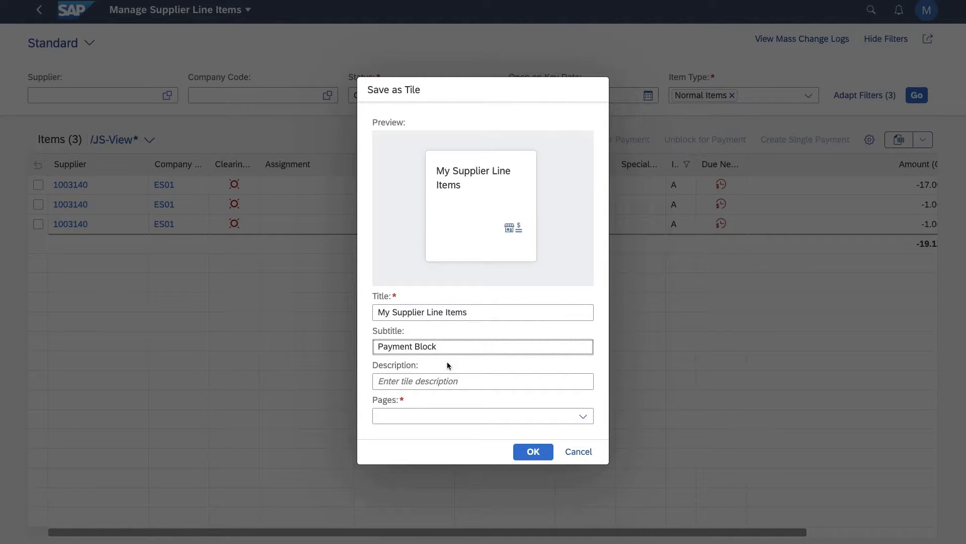
click(581, 418)
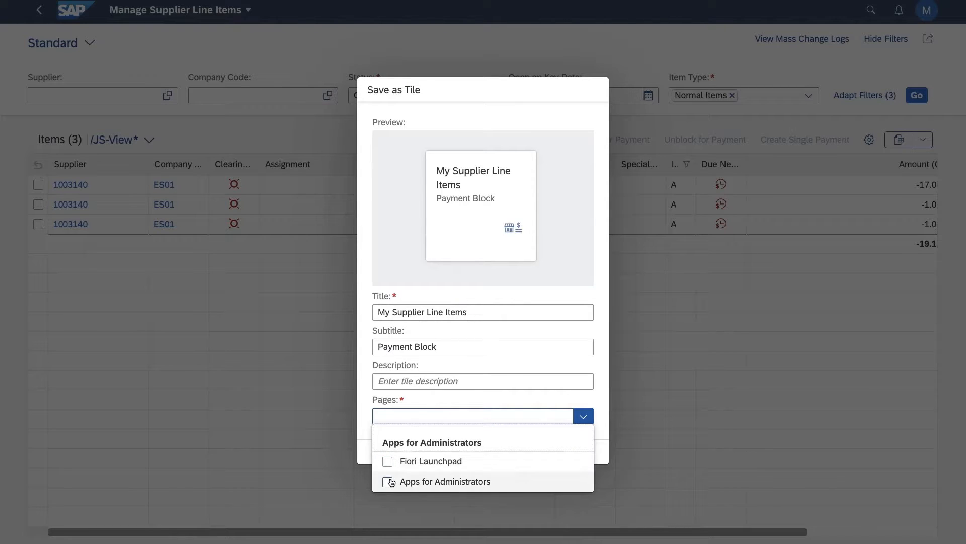
click(388, 463)
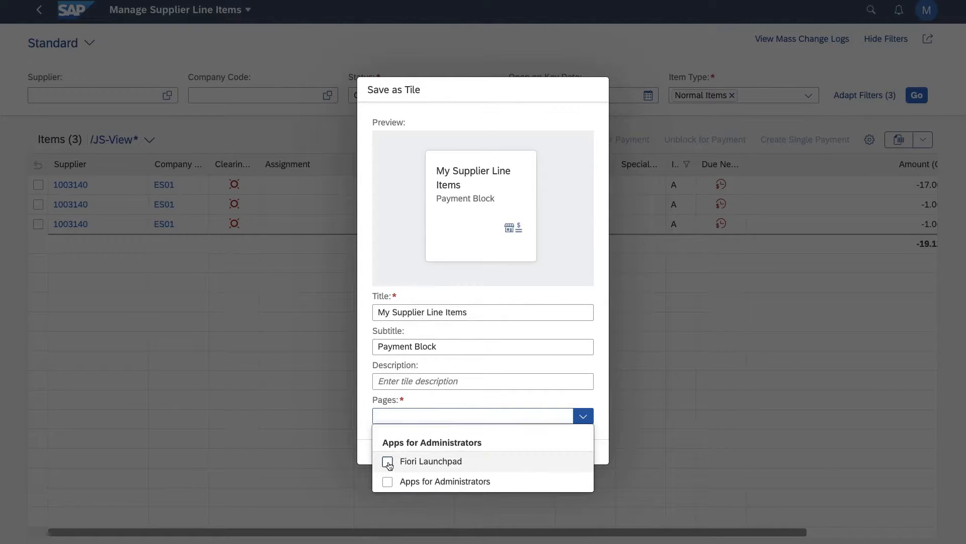
click(515, 397)
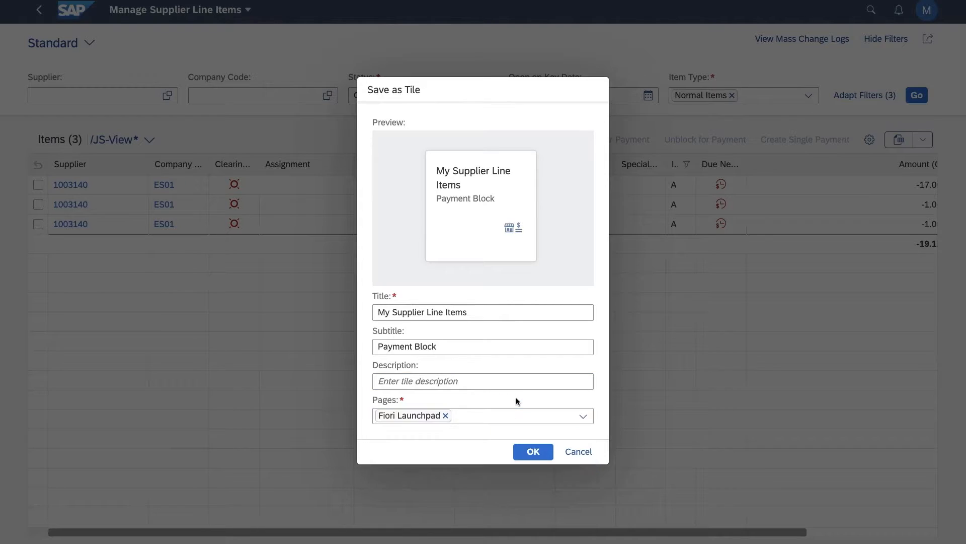
click(533, 450)
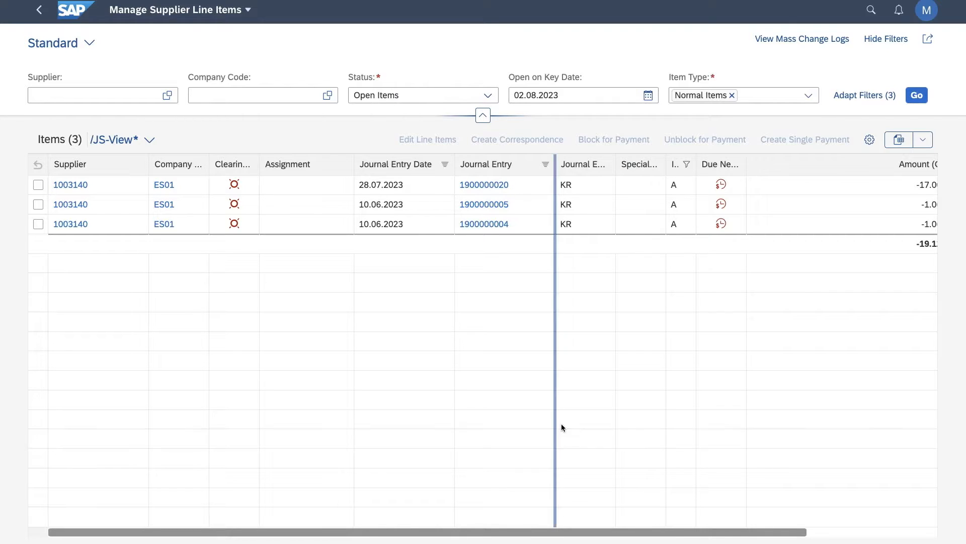
Return to the launchpad home page and open the new My Supplier Line Items tile to check its filtered list.
click(73, 15)
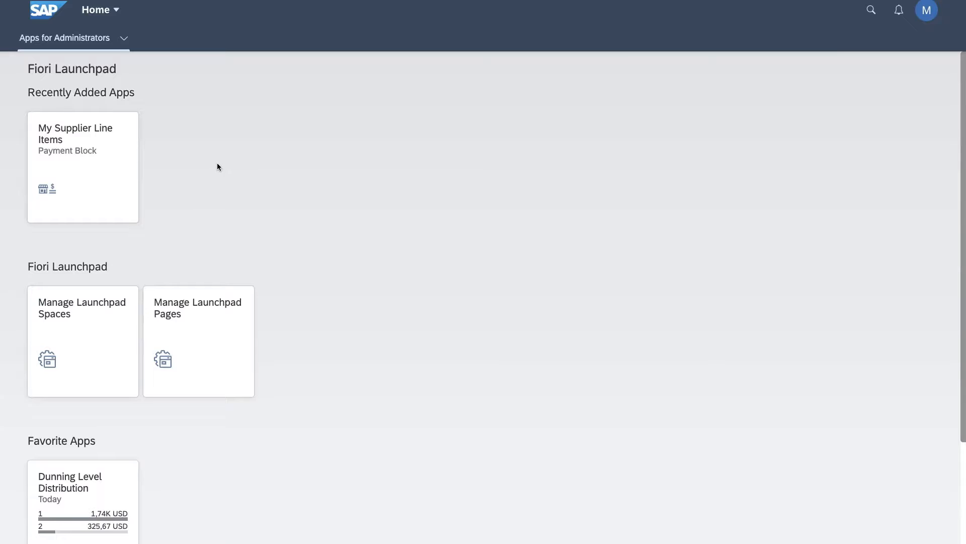
click(99, 147)
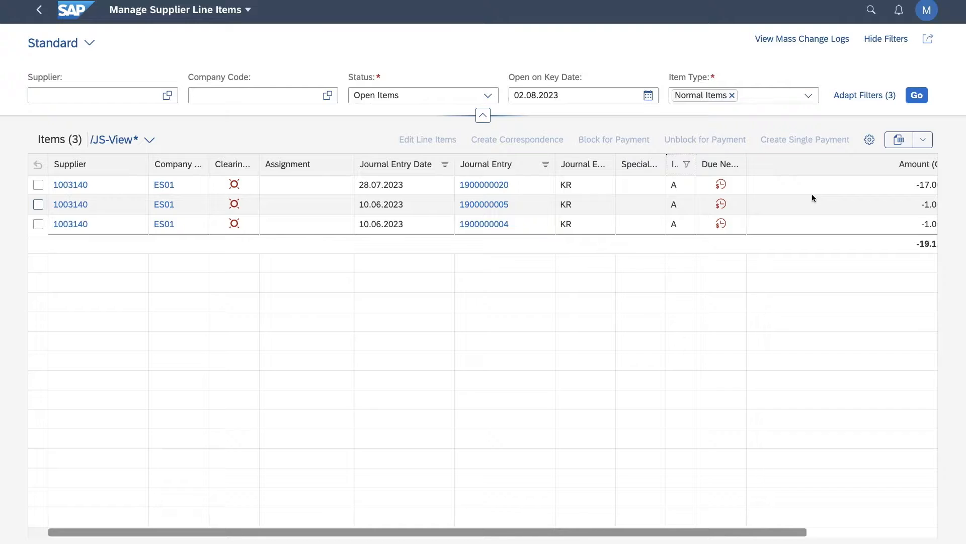
scroll(812, 194, right, 3)
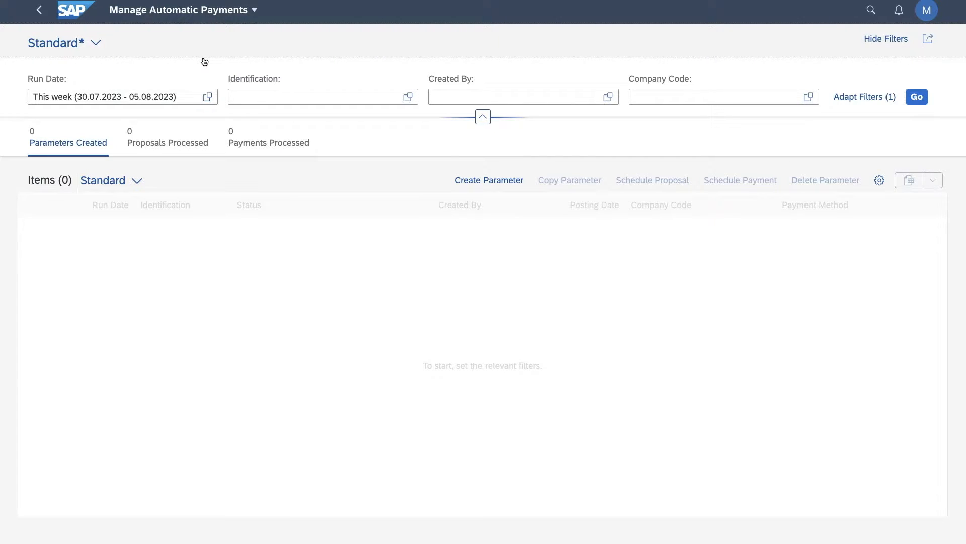
Create a payment parameter for run date 02.08.2023 with identification FICO2 and enable its additional log.
click(472, 185)
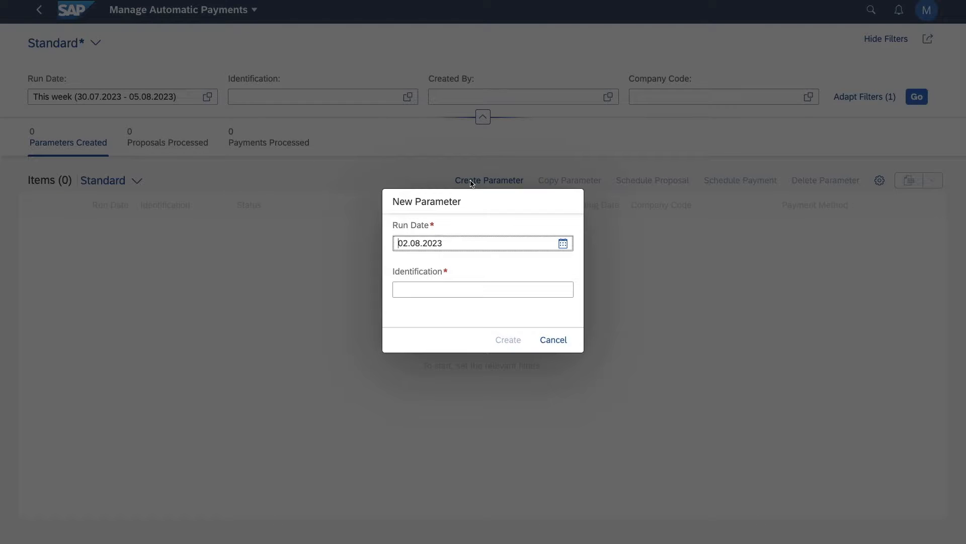
click(435, 286)
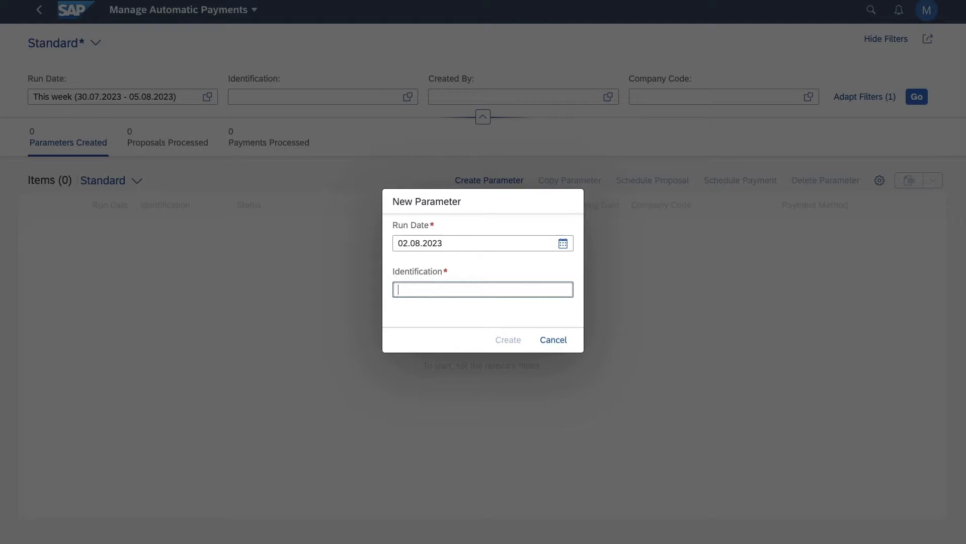
text(FICO2)
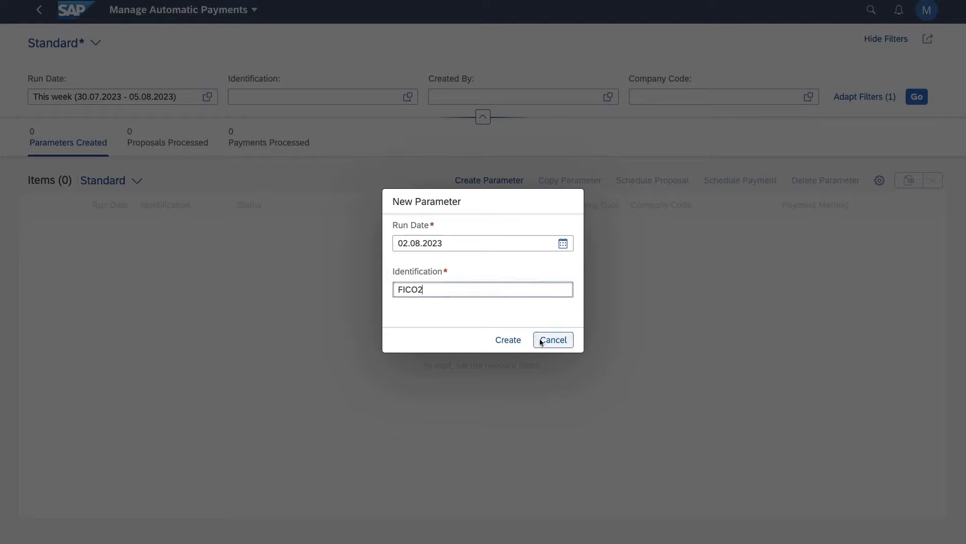
click(509, 340)
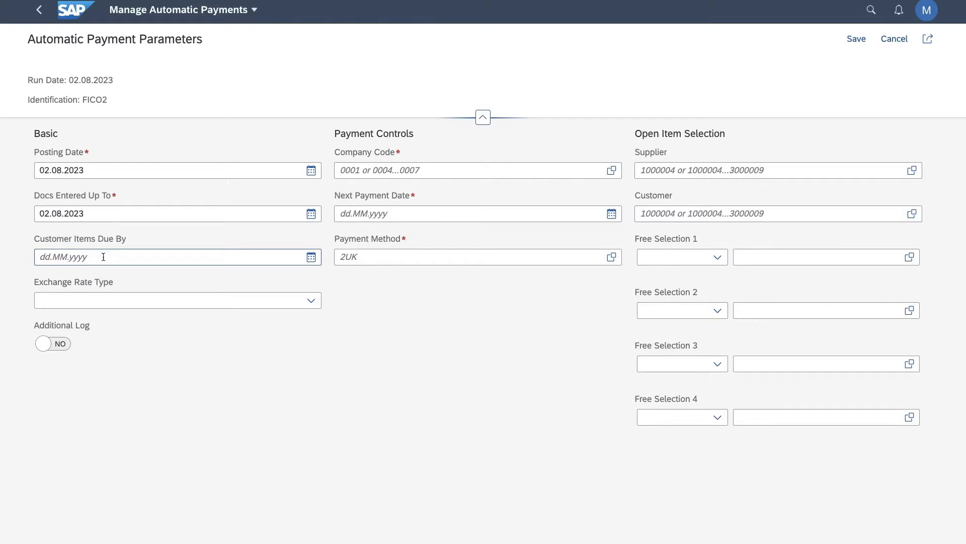
click(64, 347)
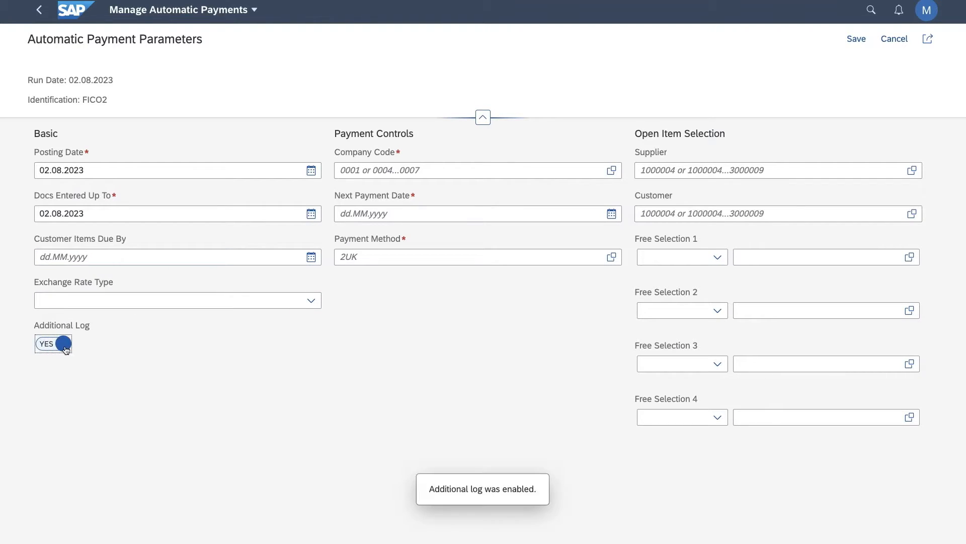
Set the payment run's company code to OBDE (Otto Bikes Germany) from the company code value list.
click(610, 171)
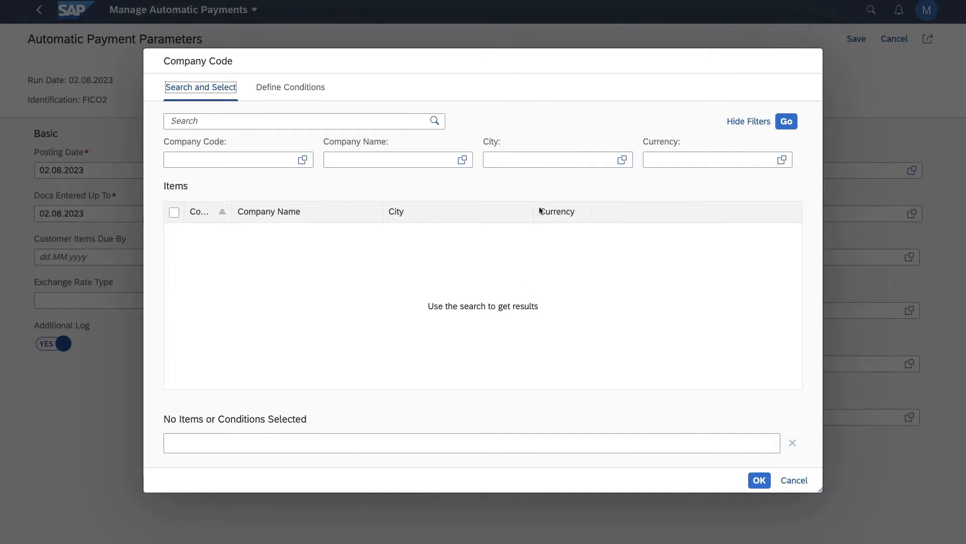
click(787, 122)
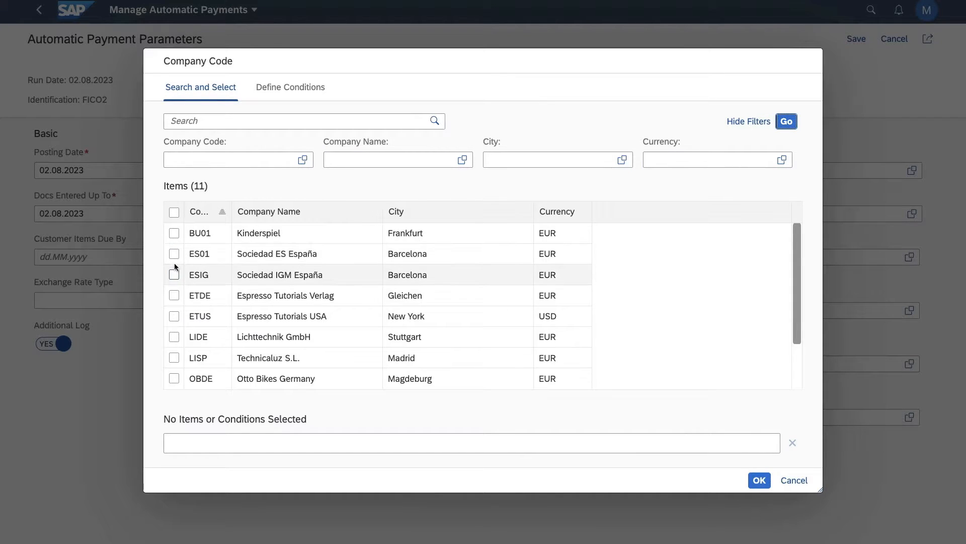
scroll(198, 288, down, 2)
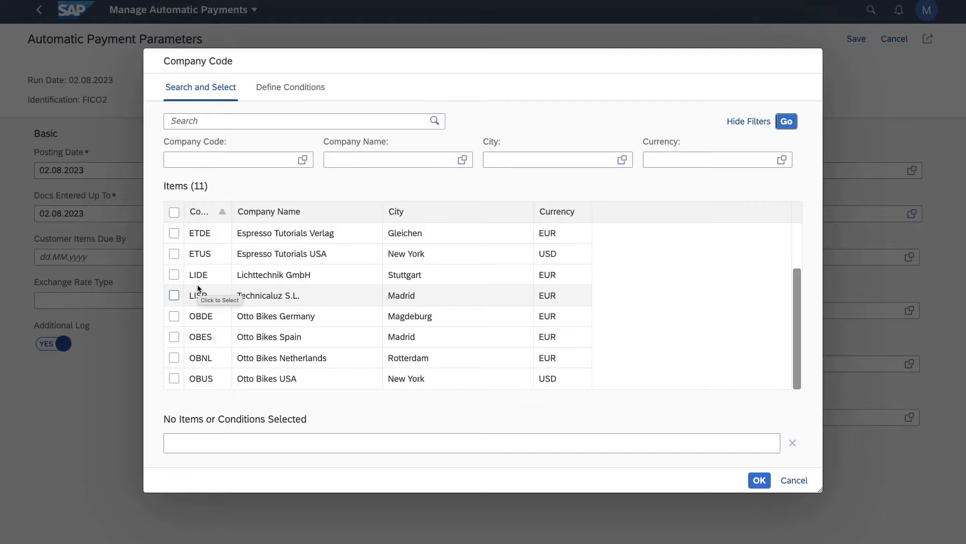
click(174, 316)
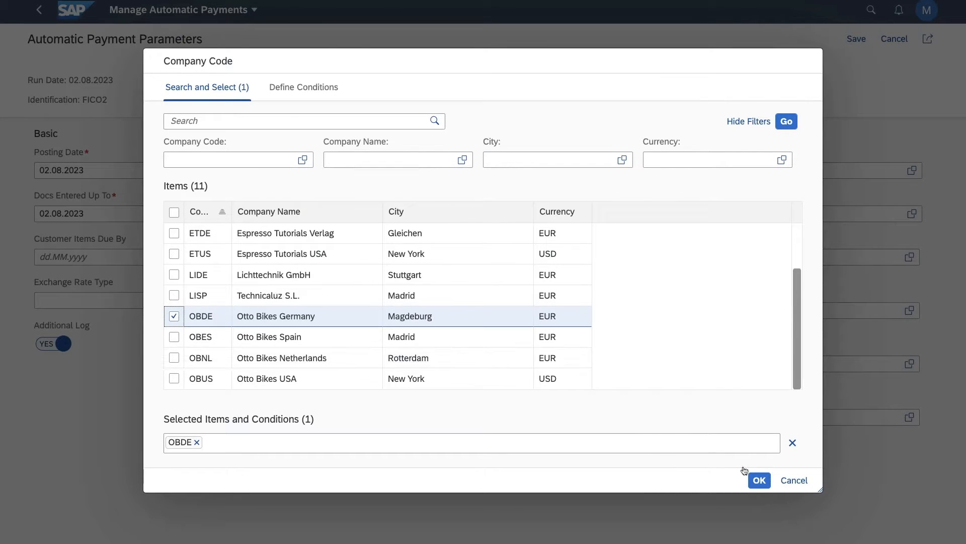
click(759, 480)
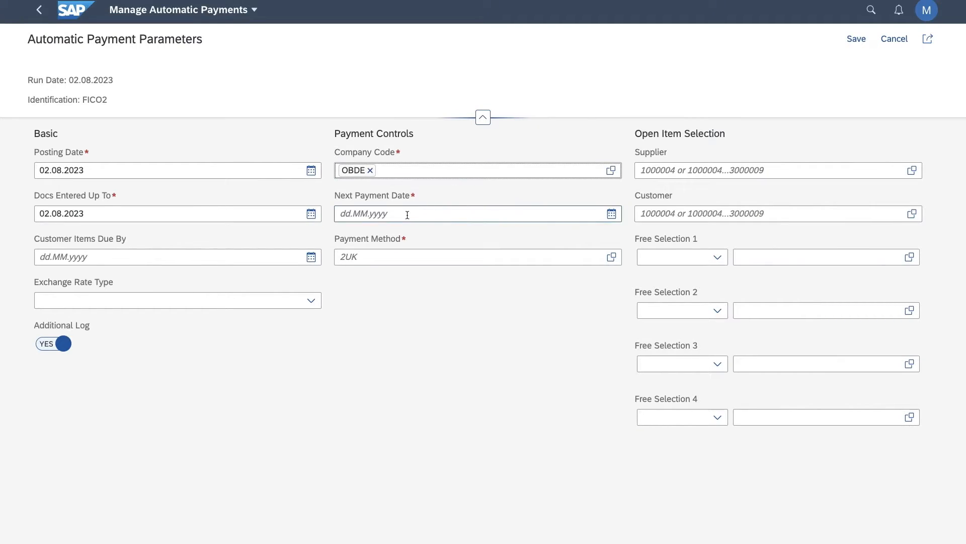
Set the next payment date to 09.08.2023 and choose payment methods L (Auslandsüberweisung) and U (Überweisung).
click(611, 214)
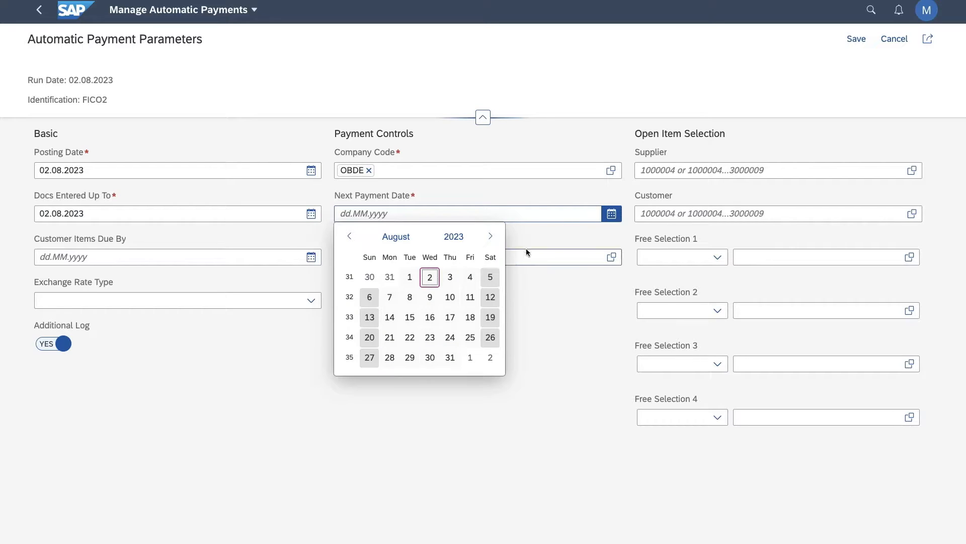
click(430, 298)
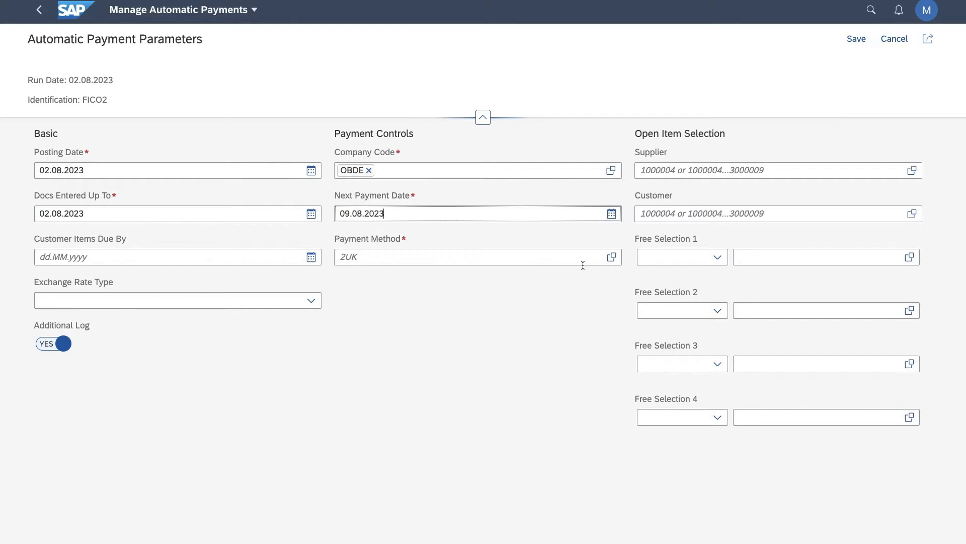
click(612, 257)
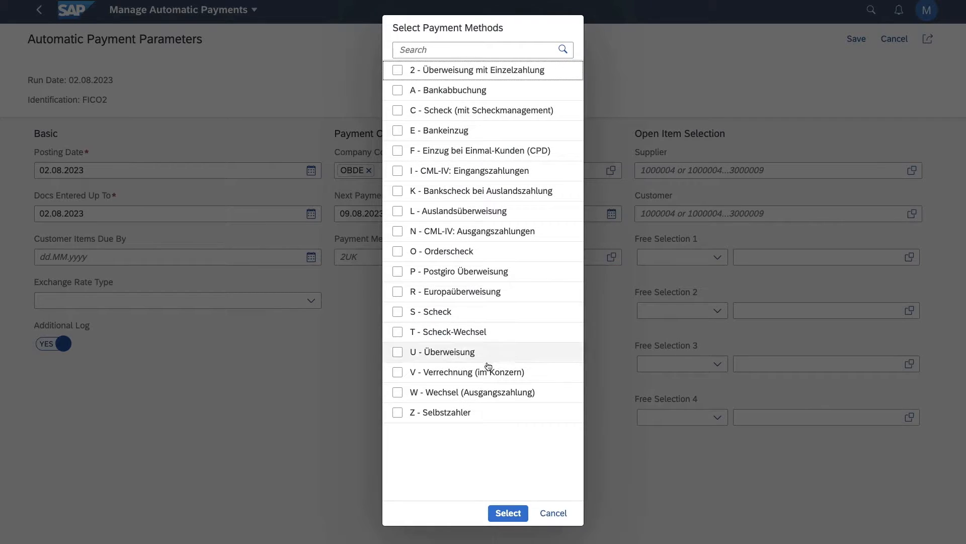
click(398, 352)
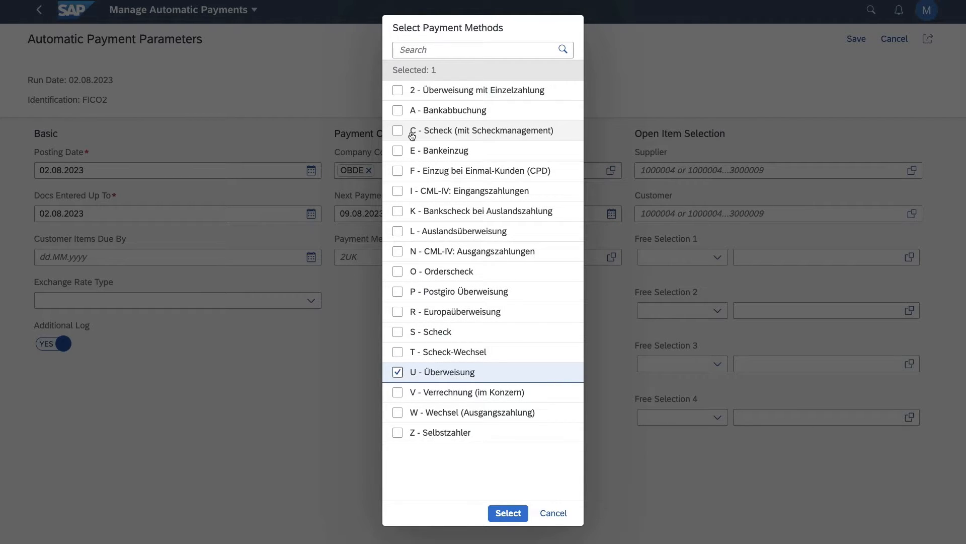
click(399, 232)
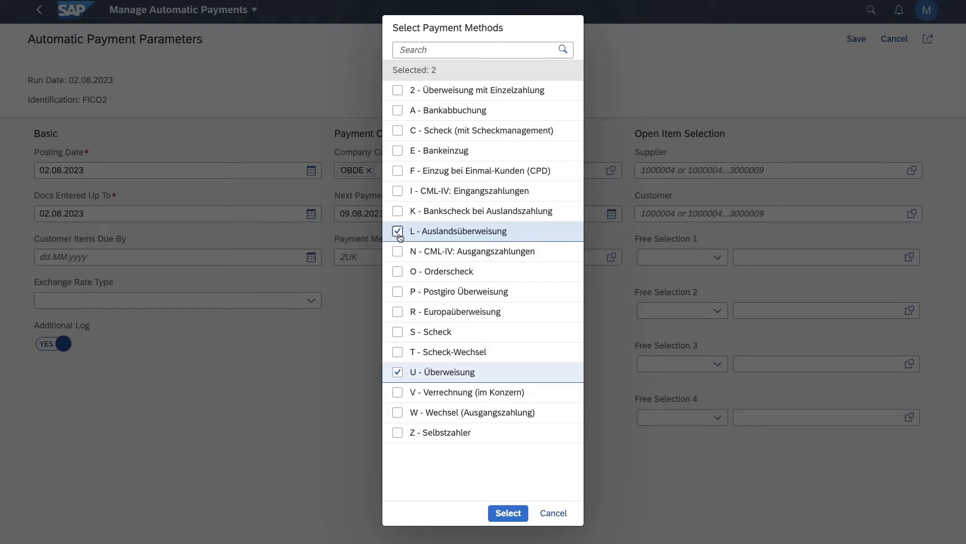
click(511, 513)
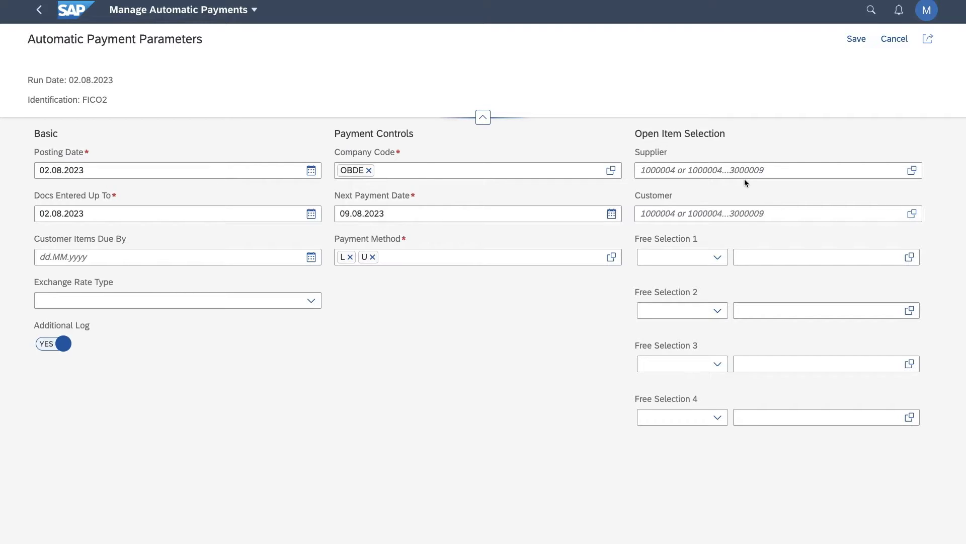
Restrict the open item selection to the first five 1A ZUBEHÖR suppliers and save the payment parameters.
click(777, 169)
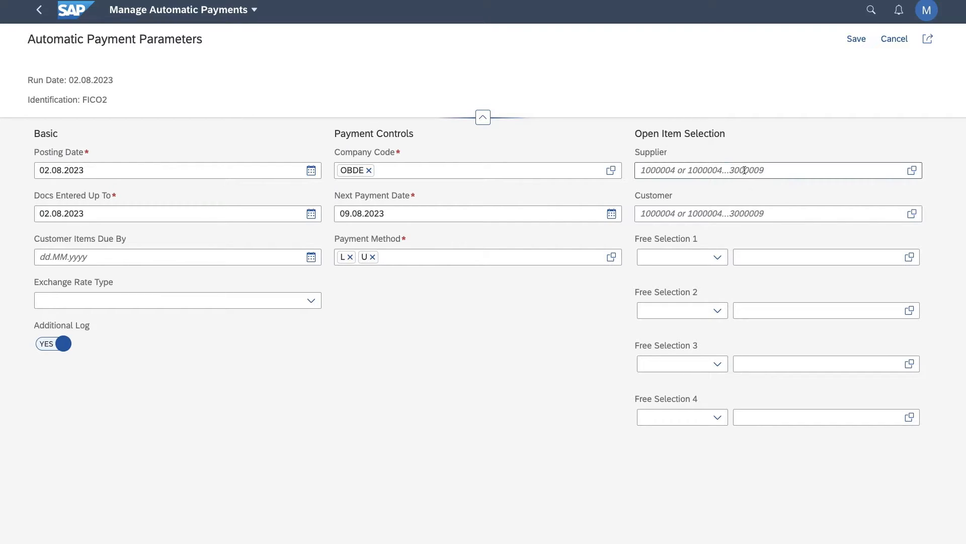
click(912, 171)
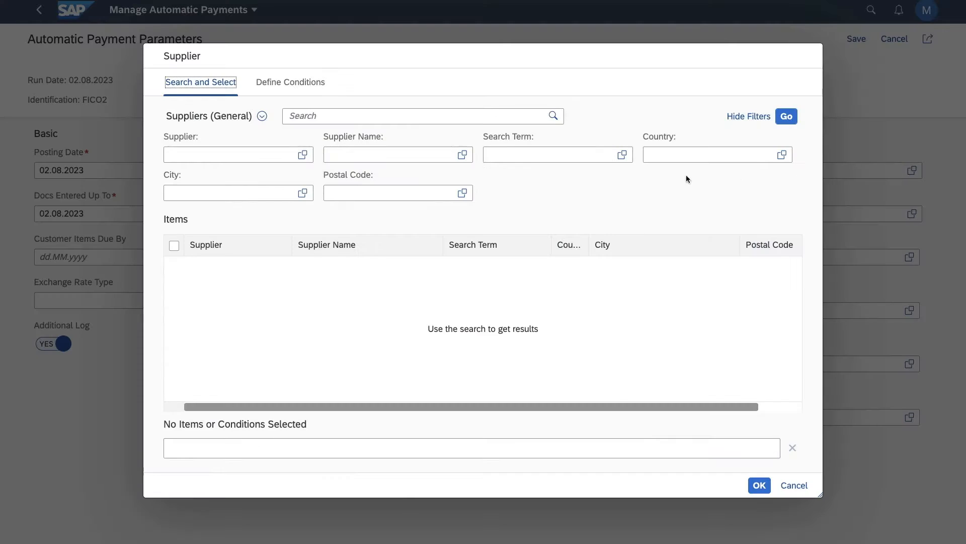
click(787, 117)
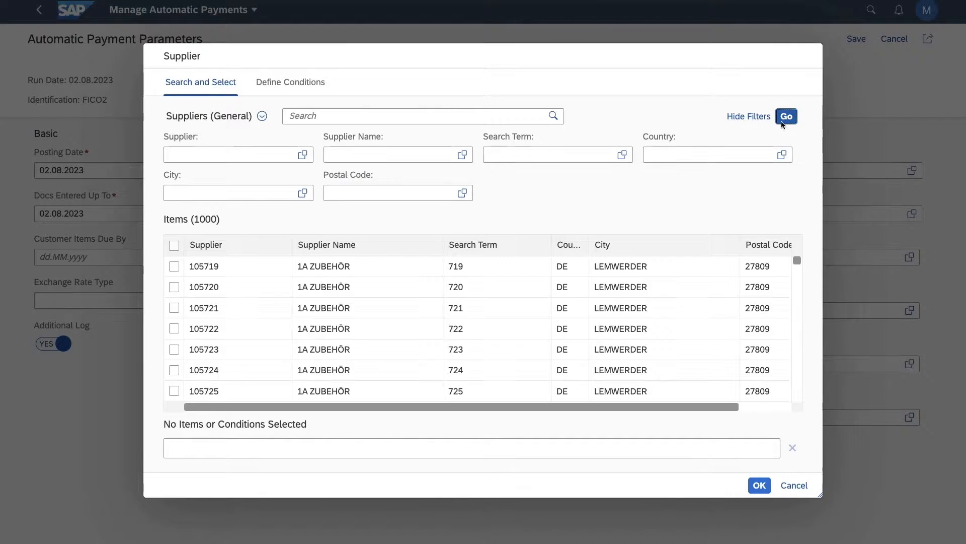
click(174, 266)
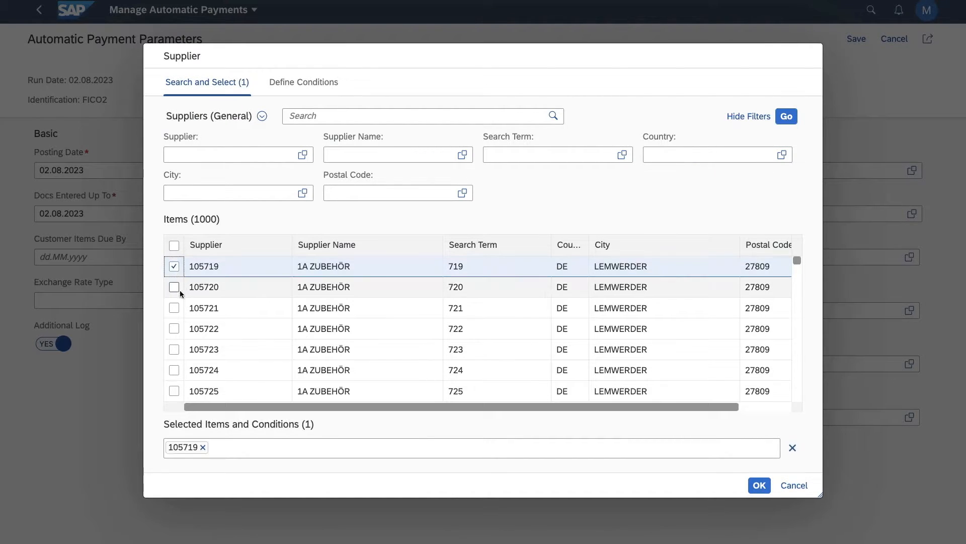
click(177, 287)
click(176, 308)
click(174, 328)
click(174, 349)
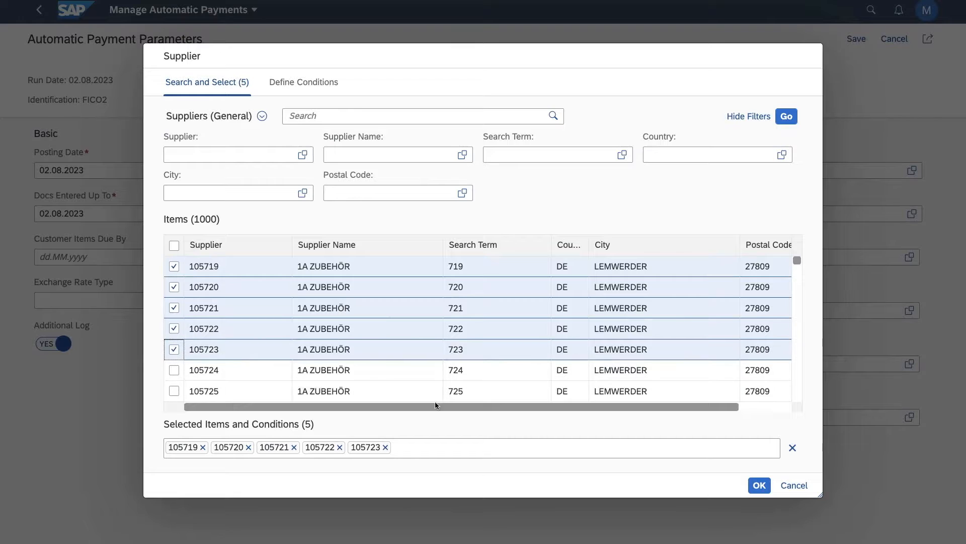
click(759, 485)
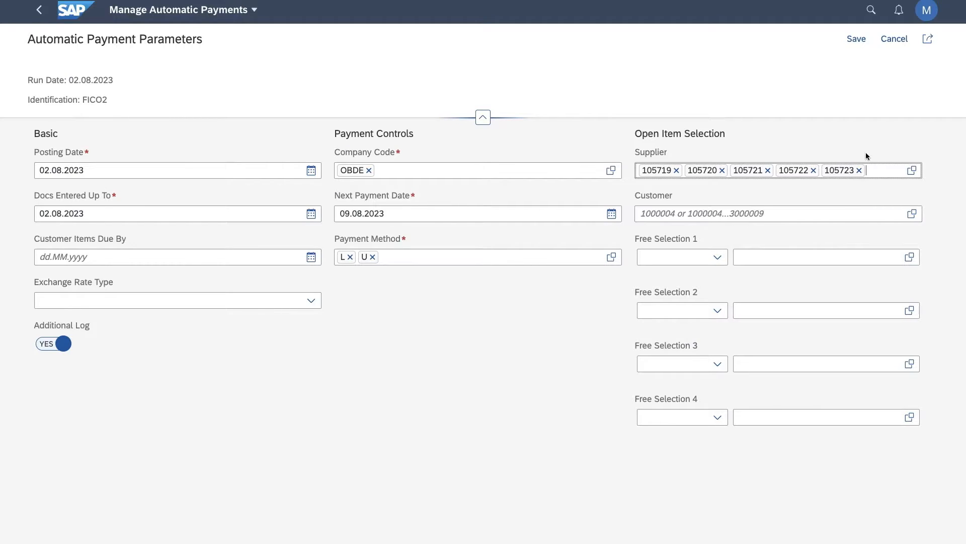
click(861, 43)
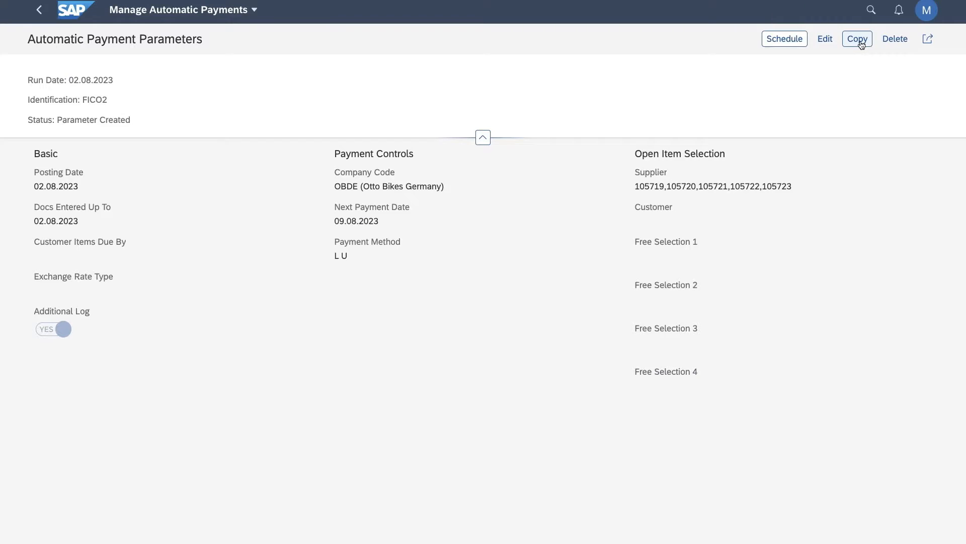
Schedule the FICO2 payment proposal to start immediately and load this week's processed proposals.
click(797, 44)
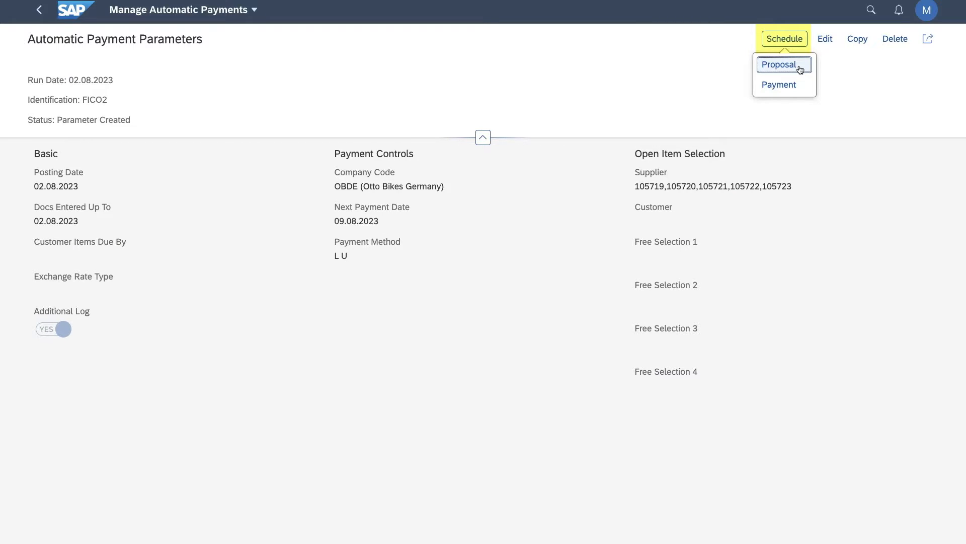
click(799, 65)
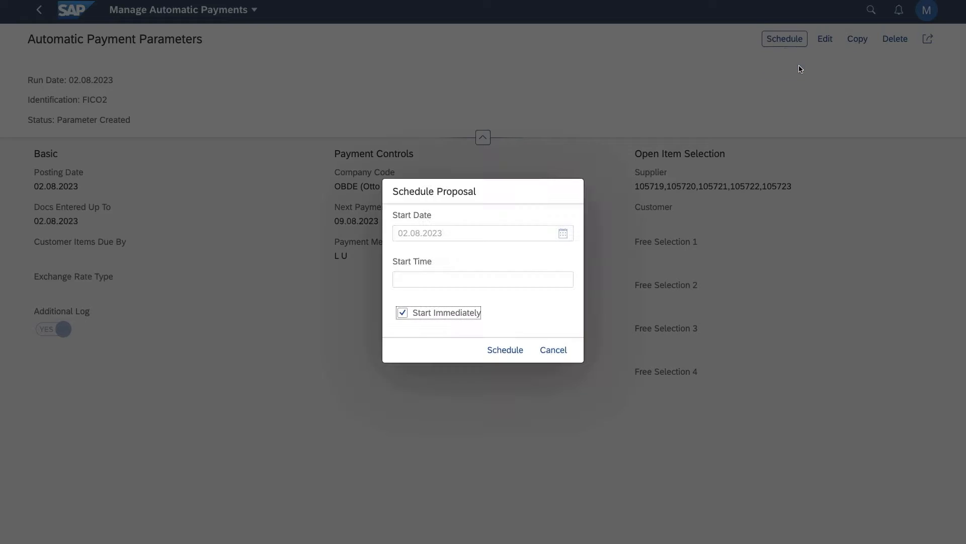
click(505, 351)
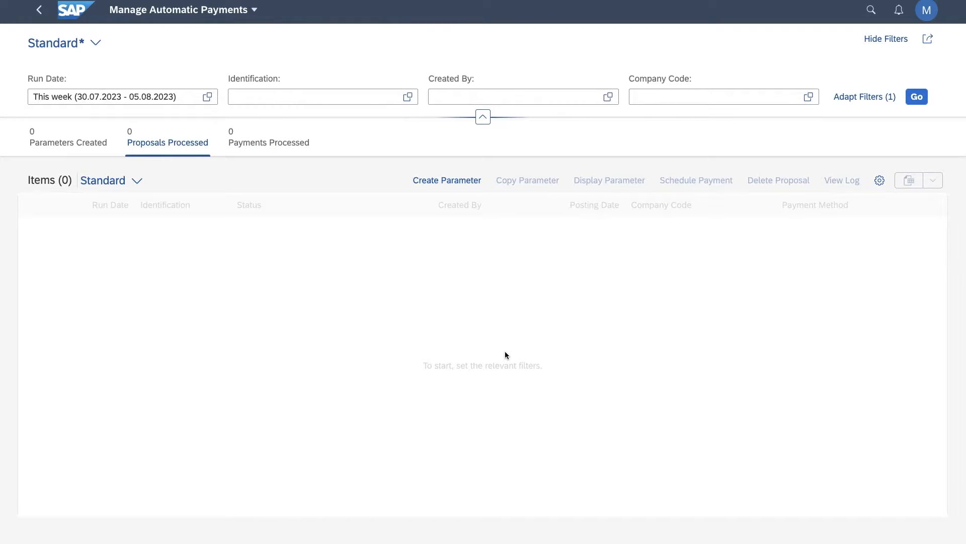
click(917, 97)
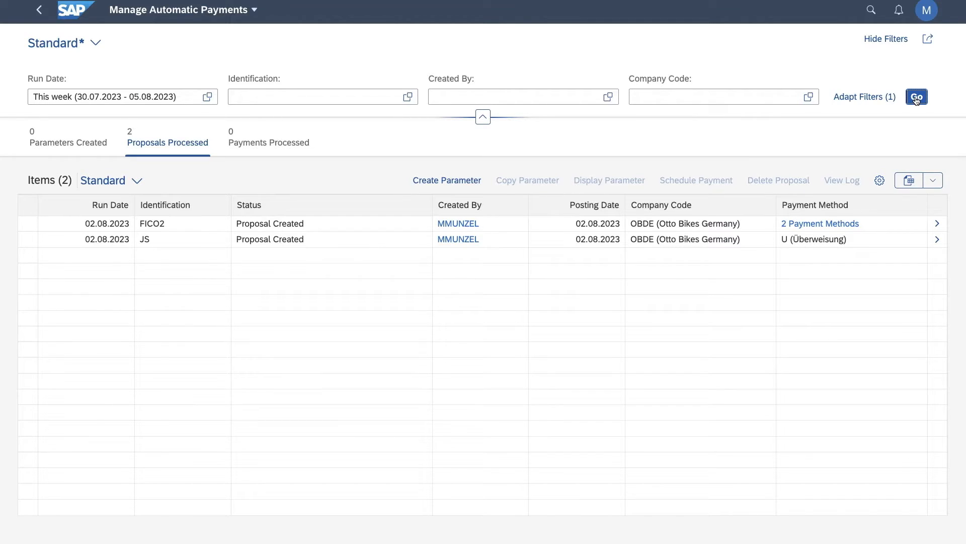
Set the run date filter to Year to date and reload the automatic payments list.
click(208, 97)
click(277, 144)
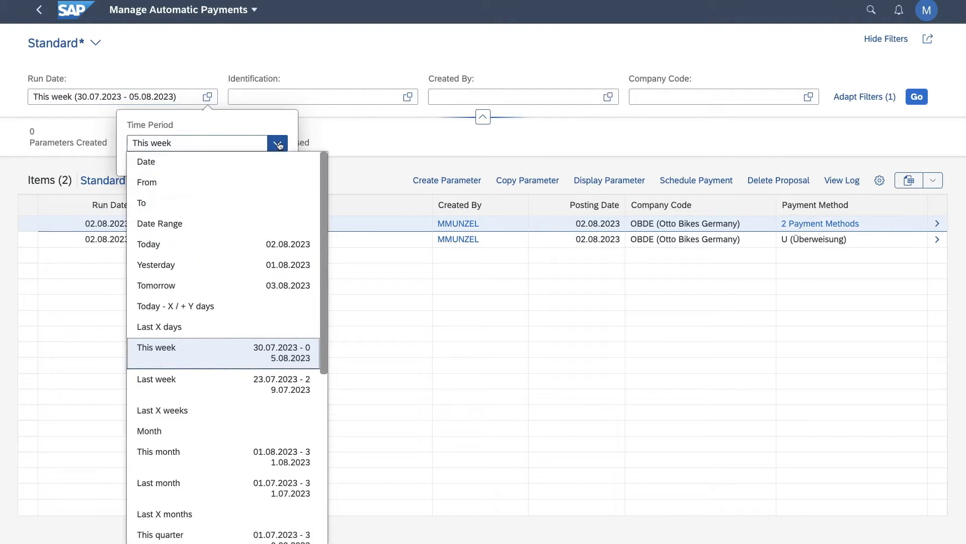
scroll(241, 290, down, 6)
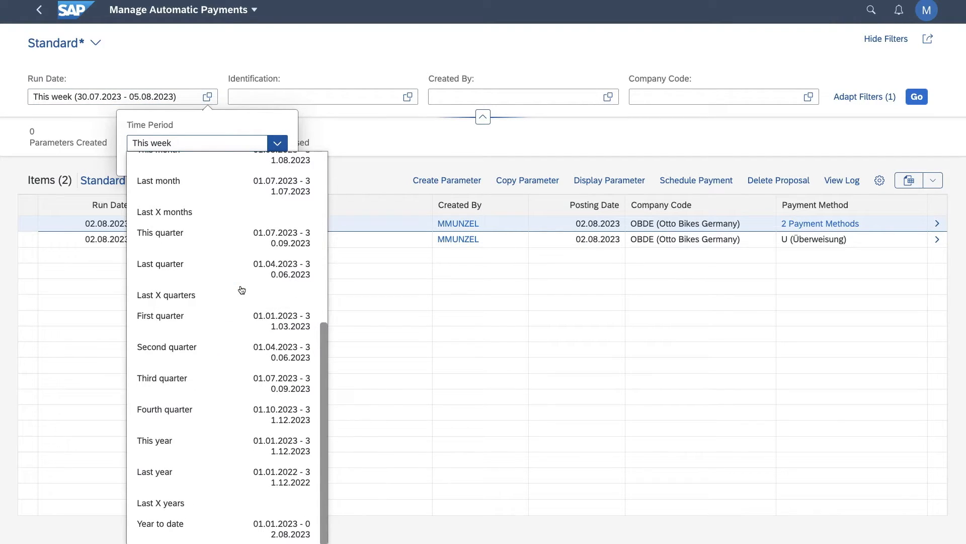
click(200, 524)
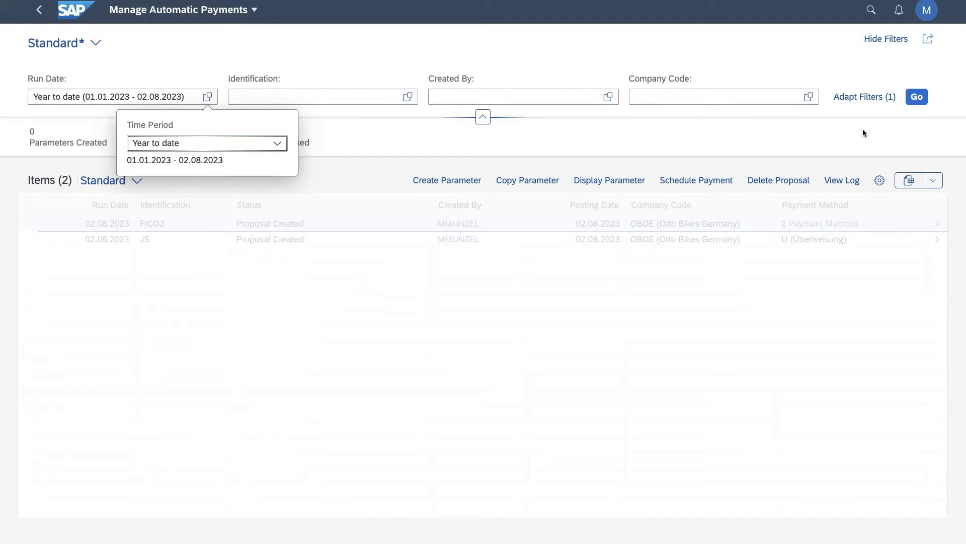
click(917, 96)
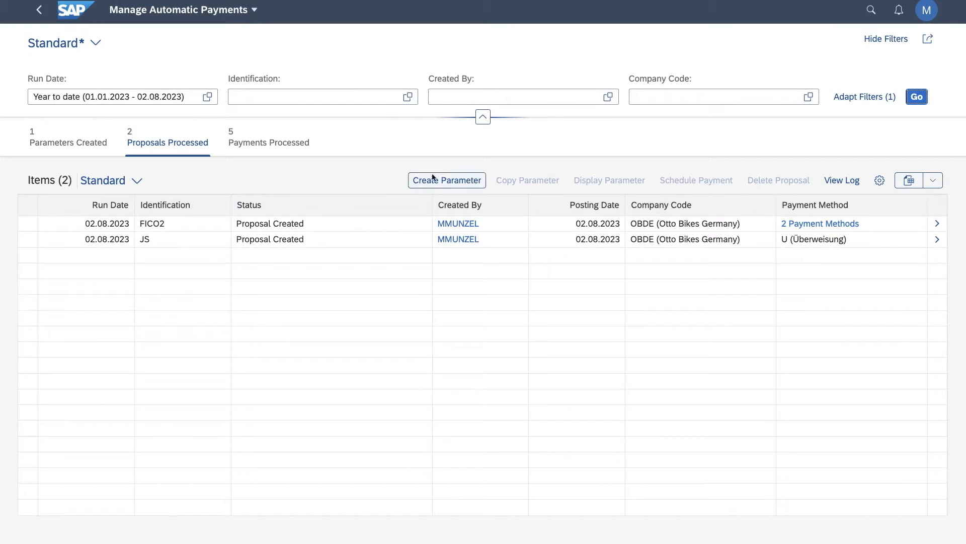
Review the created parameters, processed proposals and processed payments, and open the details of payment run ES102.
click(60, 146)
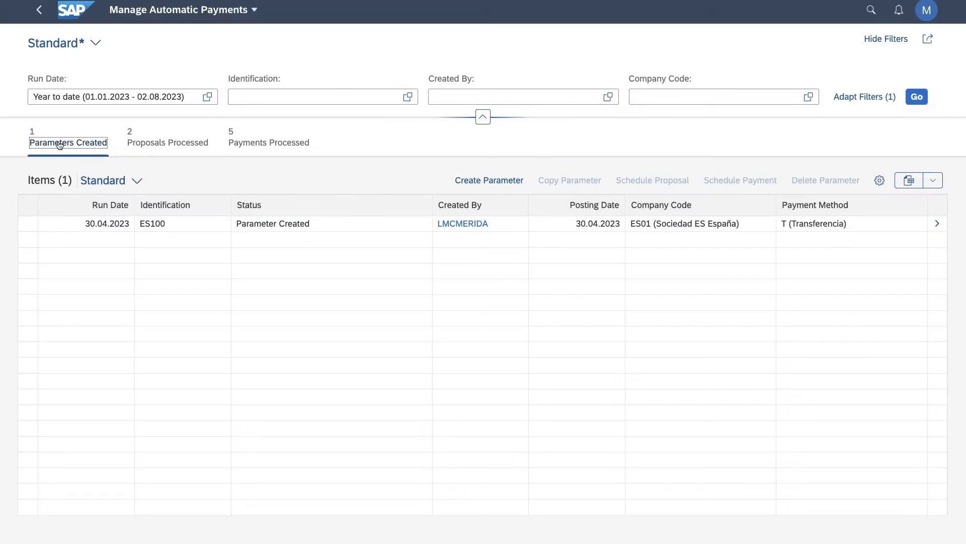
click(157, 145)
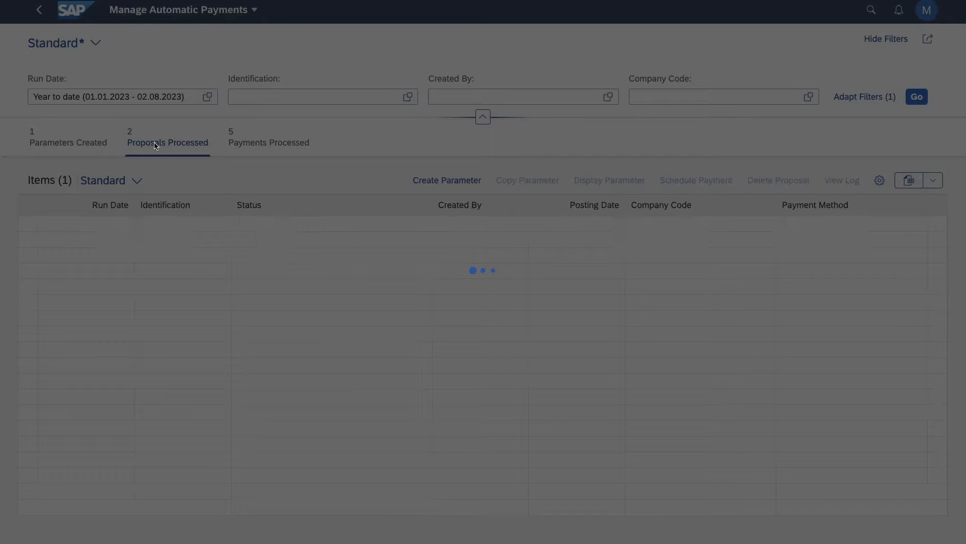
click(292, 145)
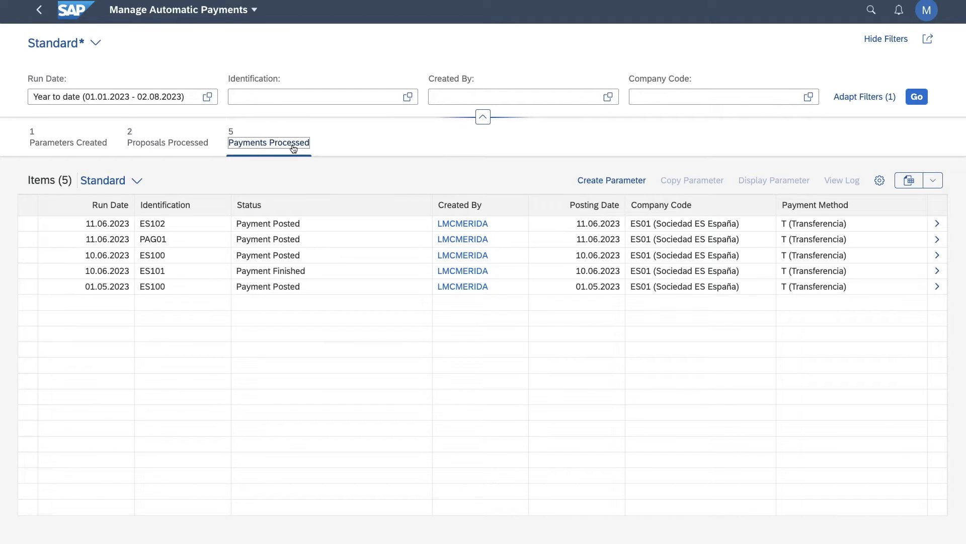
click(938, 224)
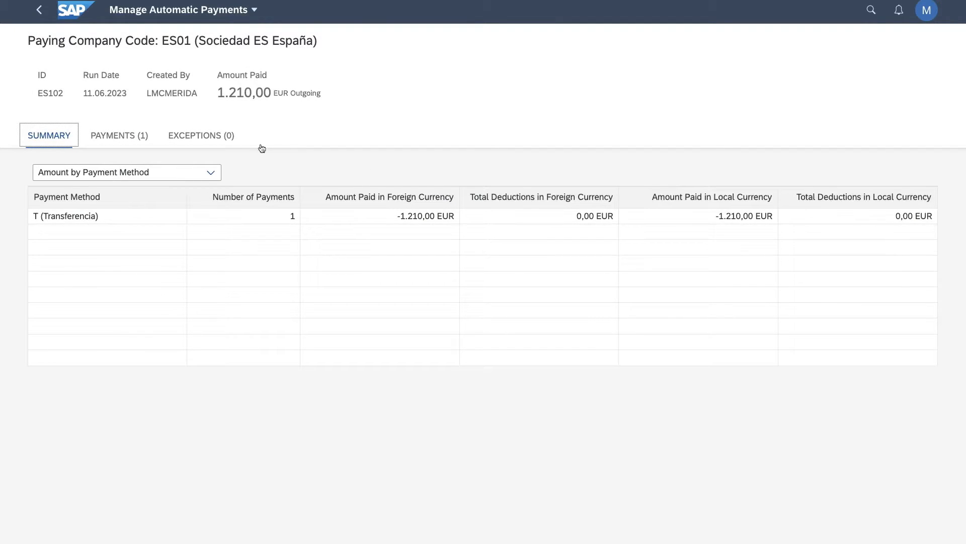
Review the payment in run ES102 along with its details and items, and return to the processed proposals list.
click(126, 136)
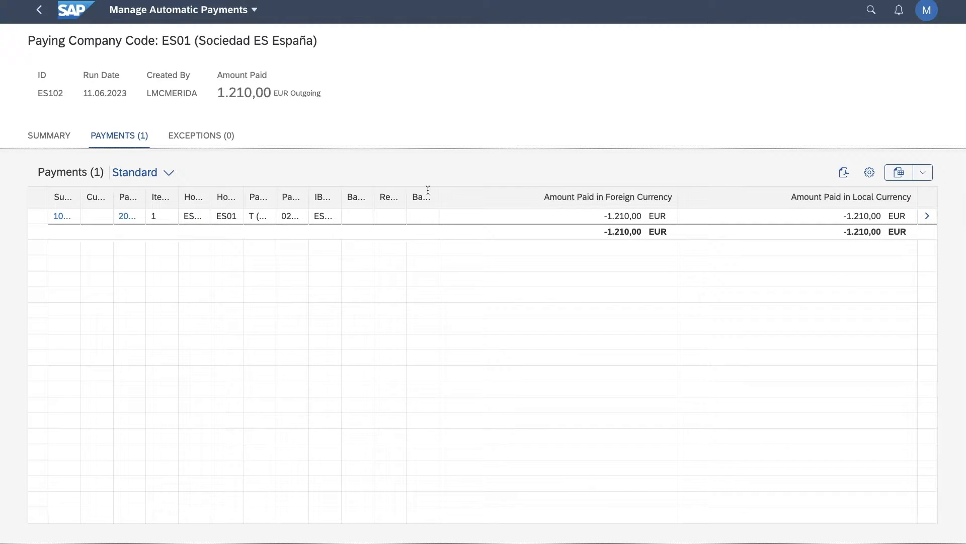
click(929, 217)
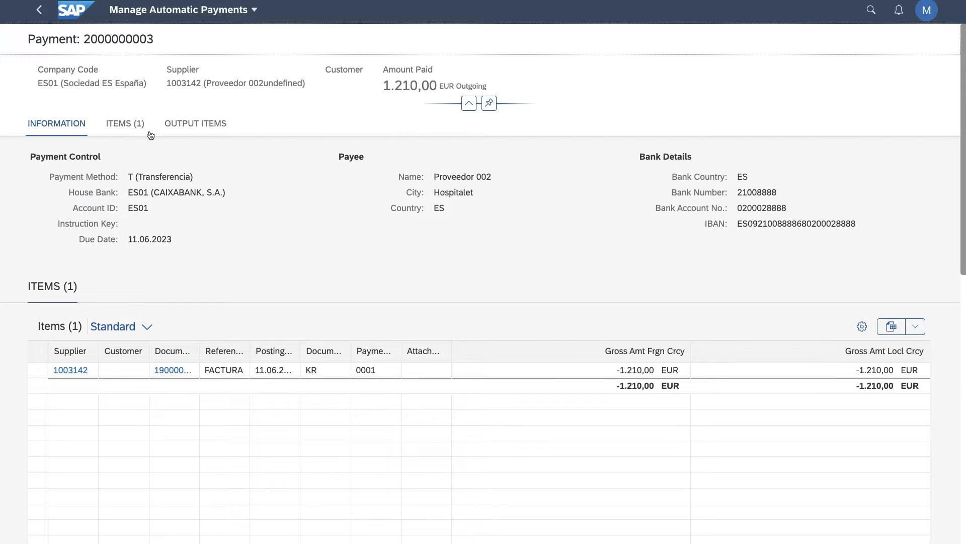
click(120, 124)
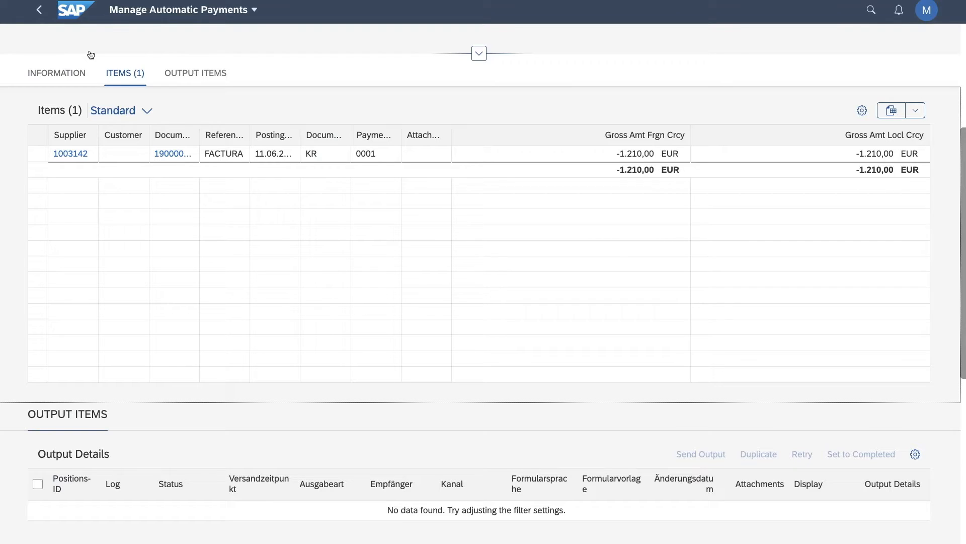
click(37, 14)
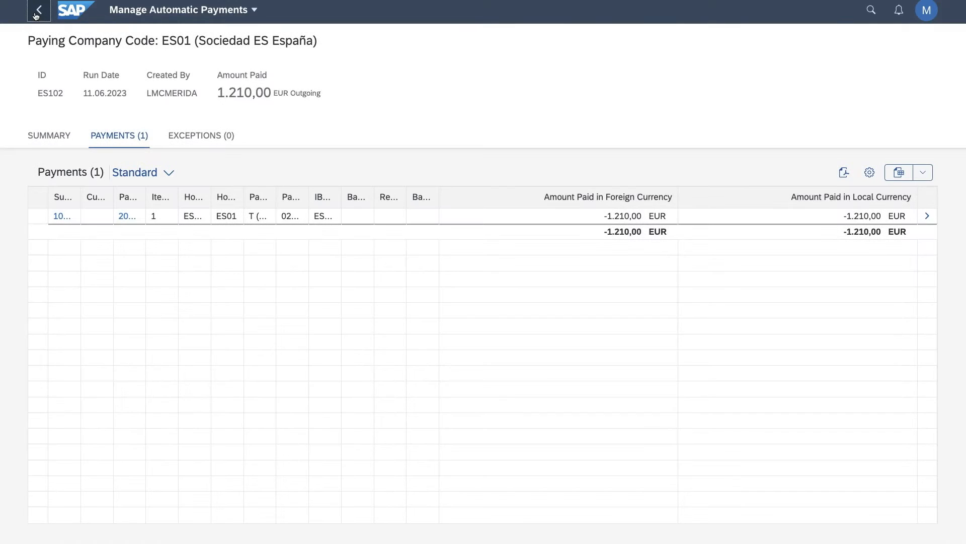
click(37, 14)
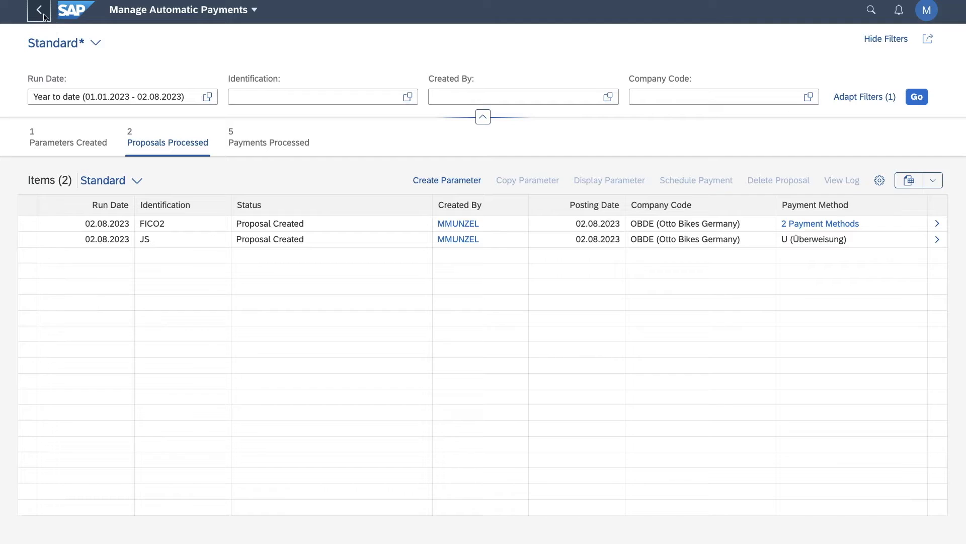
Search the apps for "payment", show all matching apps and open Manage Payment Media.
click(867, 10)
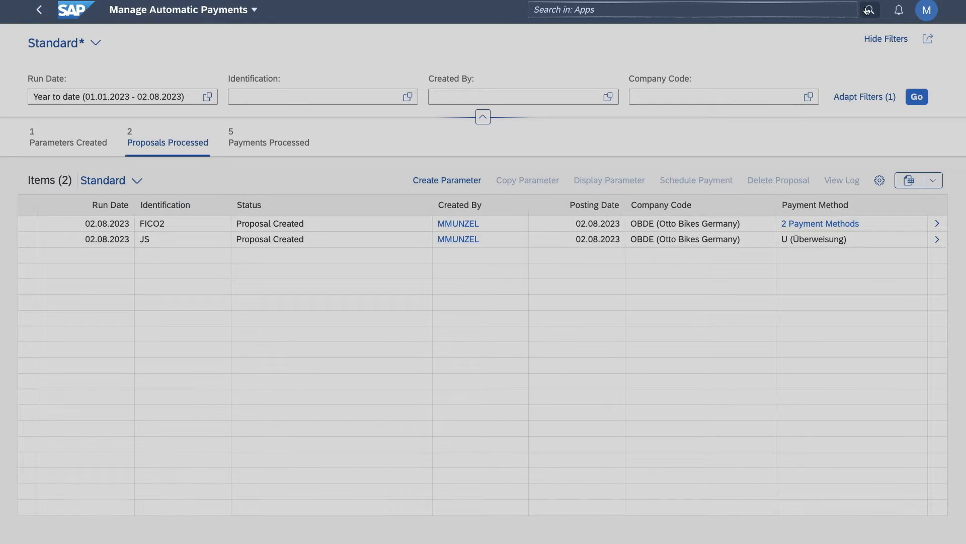
text(payment)
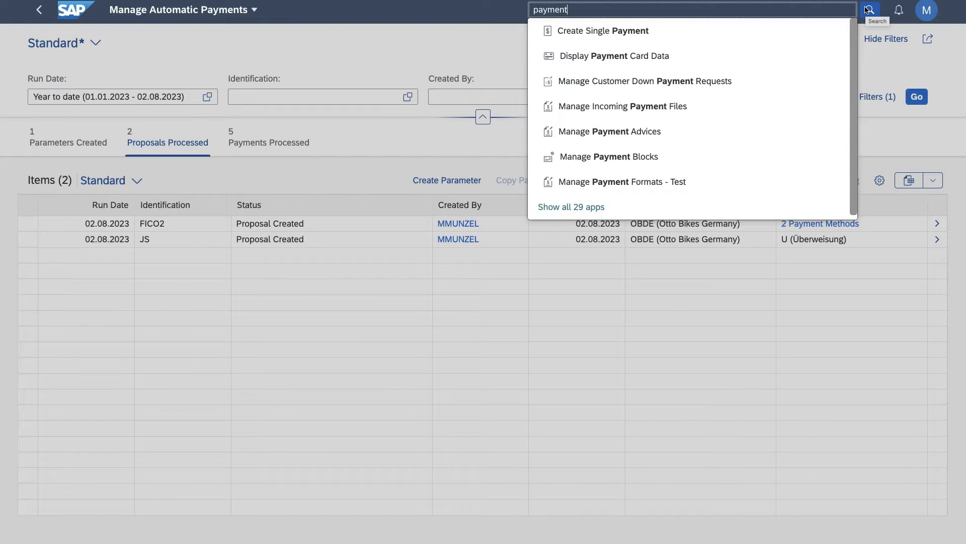
click(572, 207)
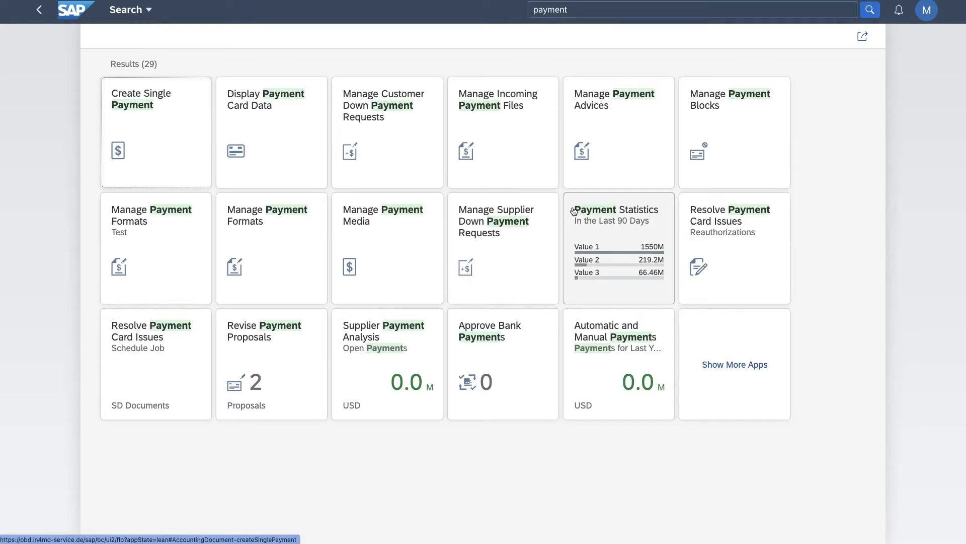
click(379, 215)
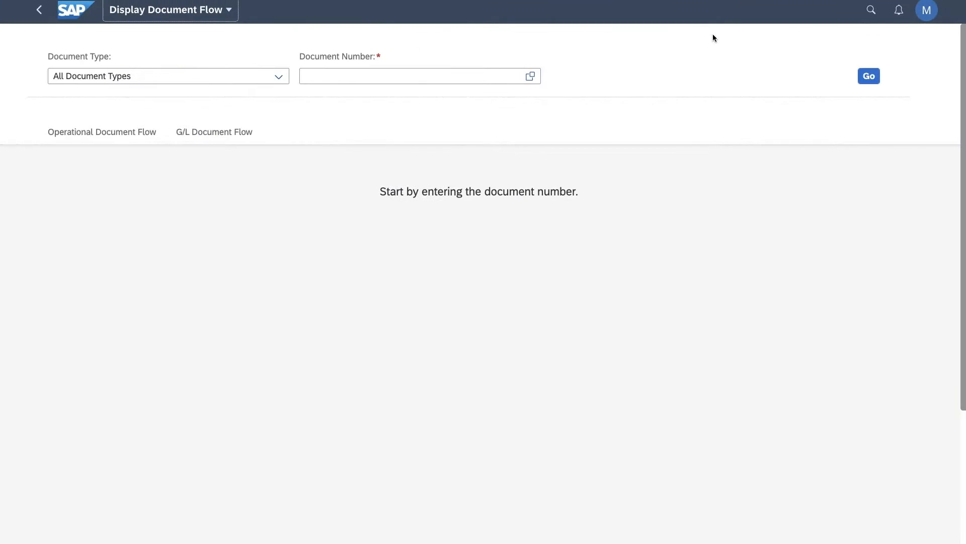
Select the first standard order from the unfiltered document number list and display its document flow.
click(530, 76)
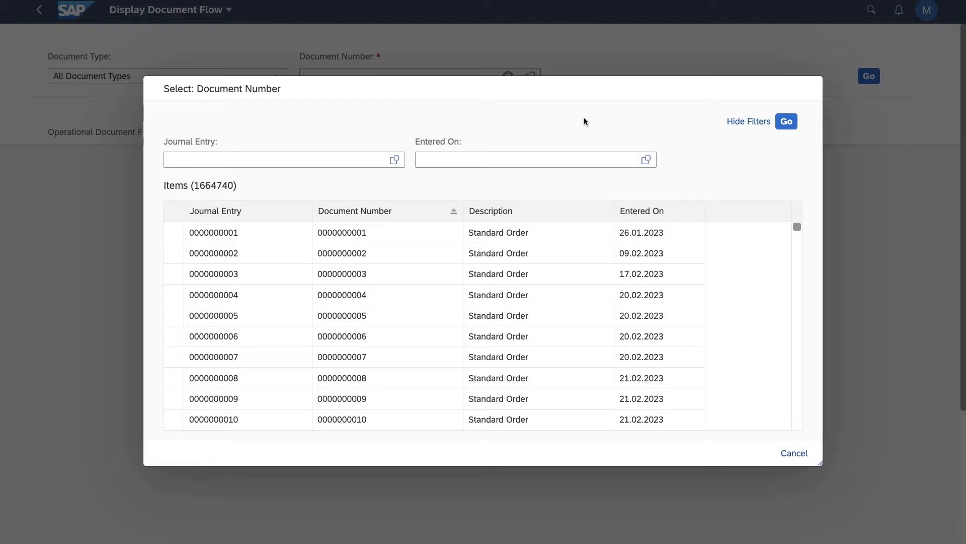
click(787, 123)
click(218, 239)
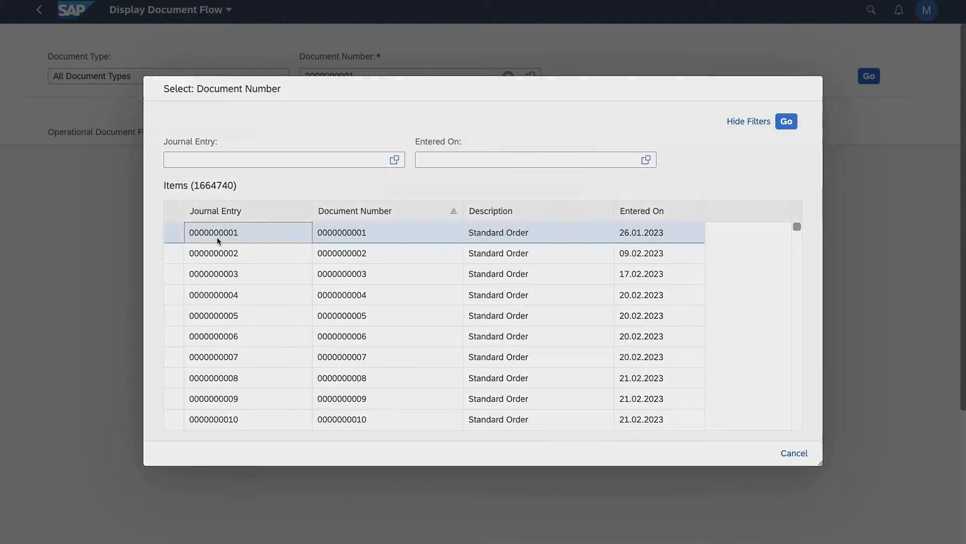
click(869, 79)
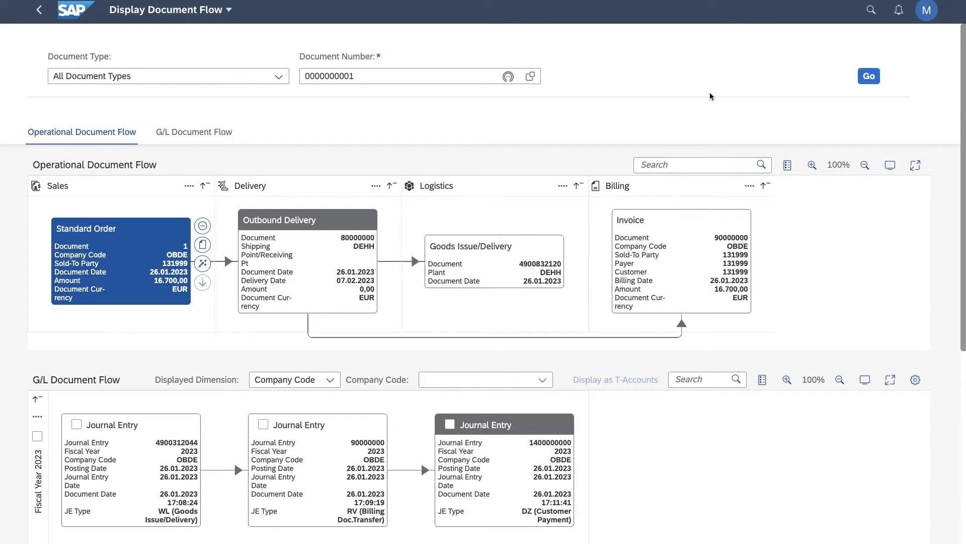
Show the operational document flow in full screen, collapse the Delivery and Logistics groups, and open the invoice's details.
click(915, 165)
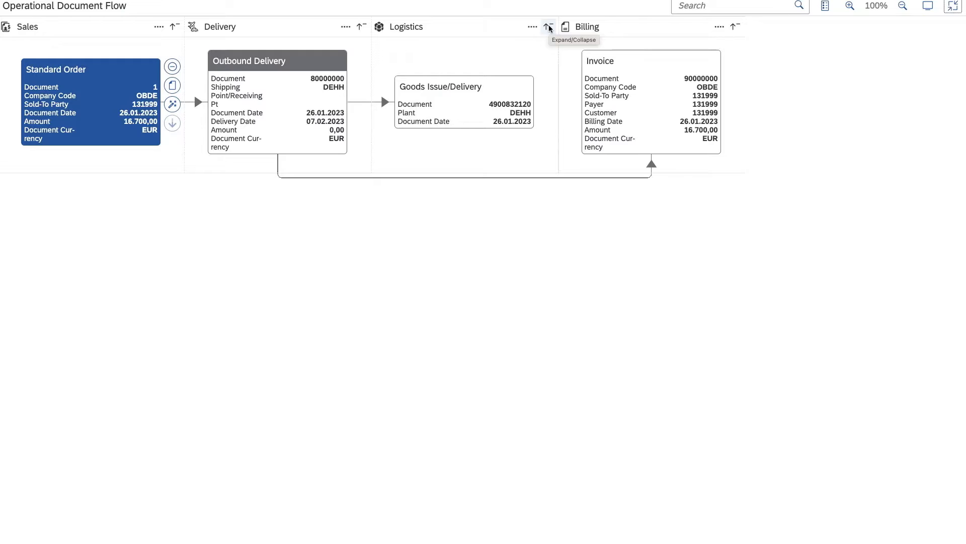
click(361, 29)
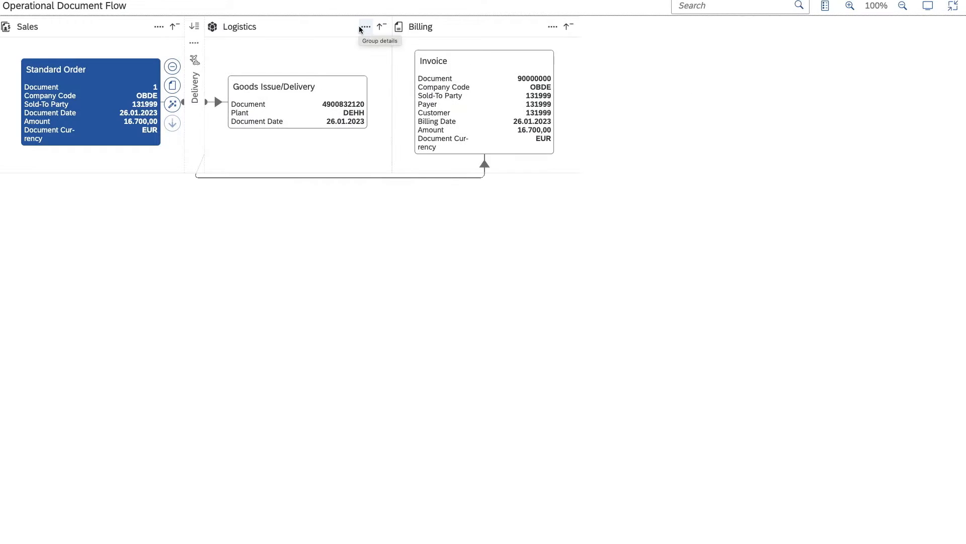
click(380, 29)
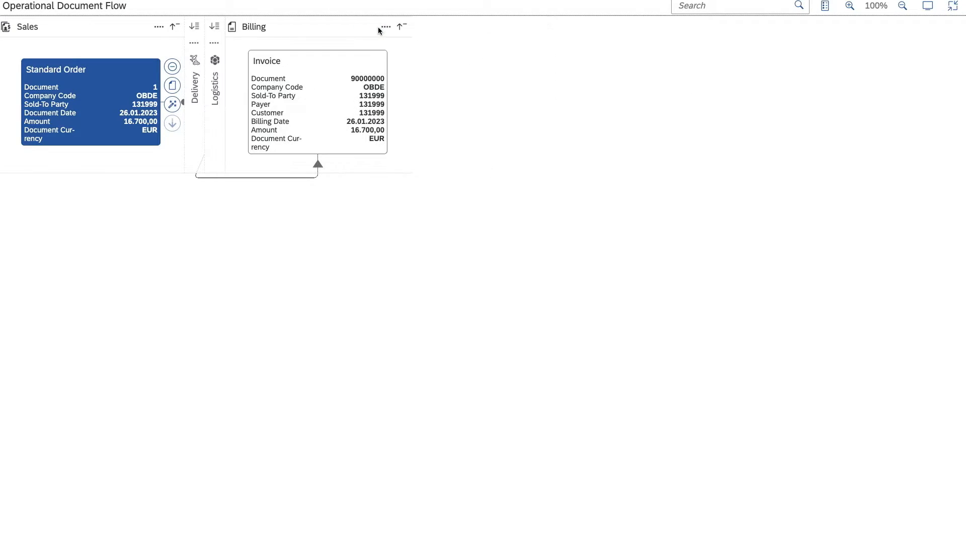
click(339, 83)
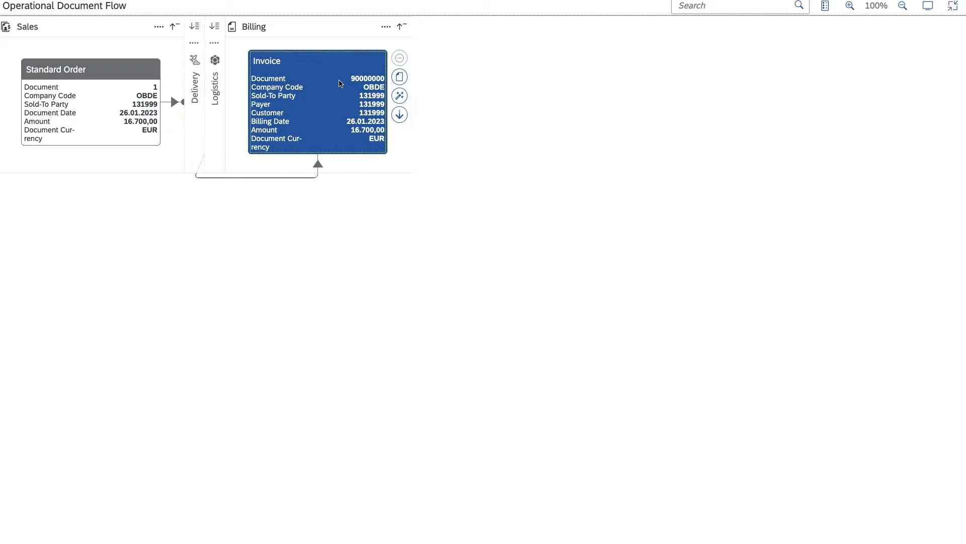
click(401, 77)
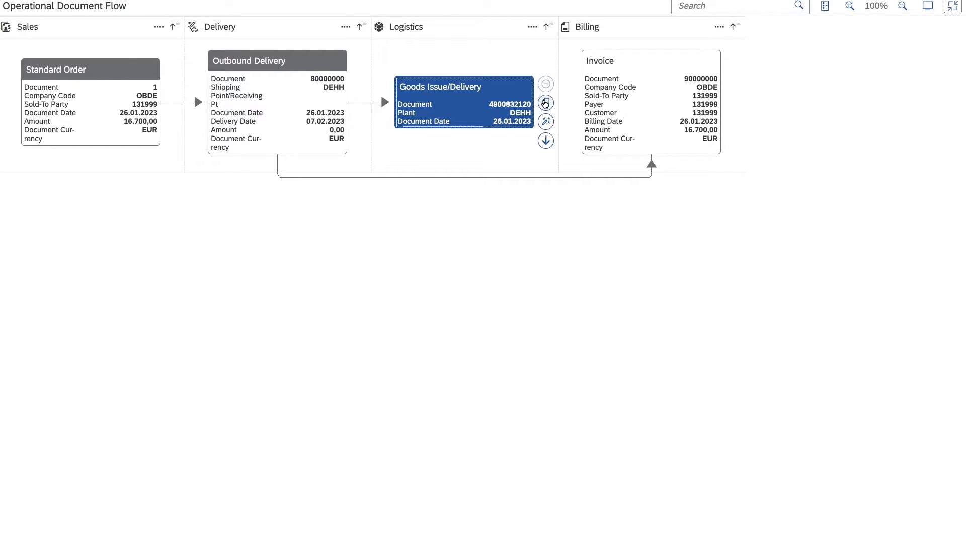
Open the Goods Issue/Delivery's entry in Material Documents Overview and review its material document.
click(545, 103)
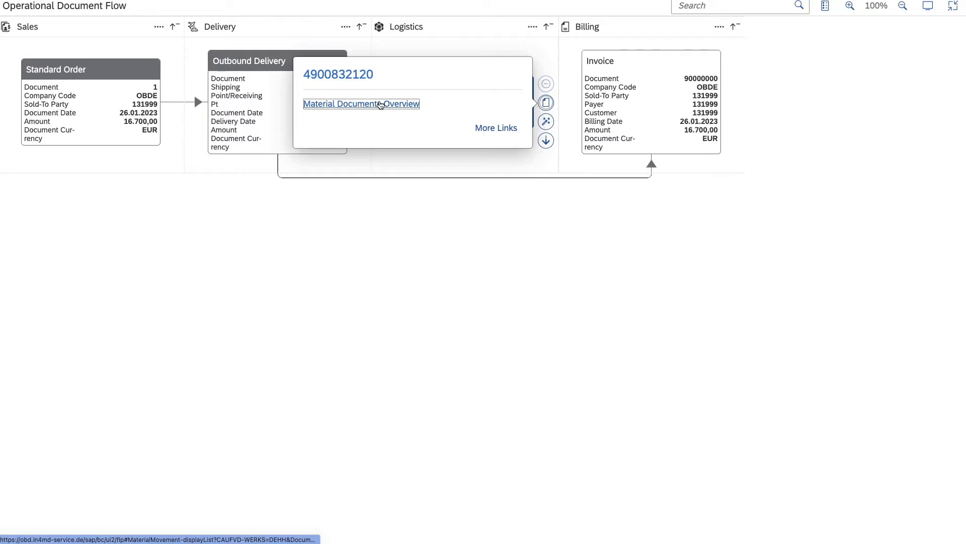
click(380, 104)
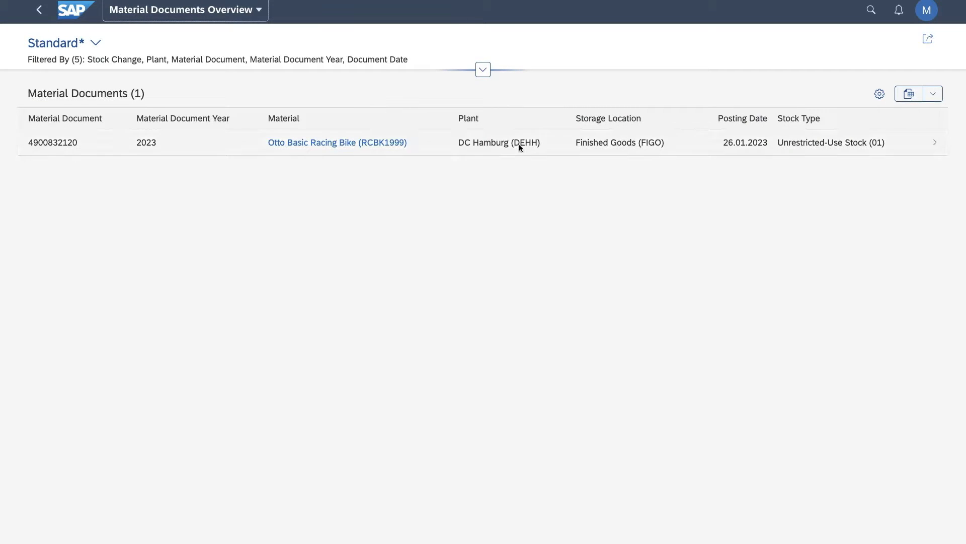
click(935, 145)
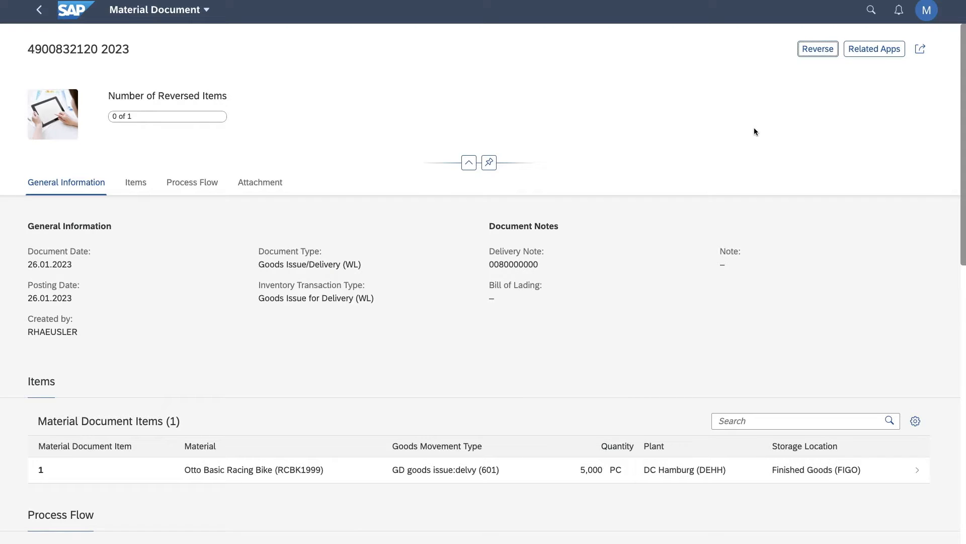
scroll(754, 131, down, 5)
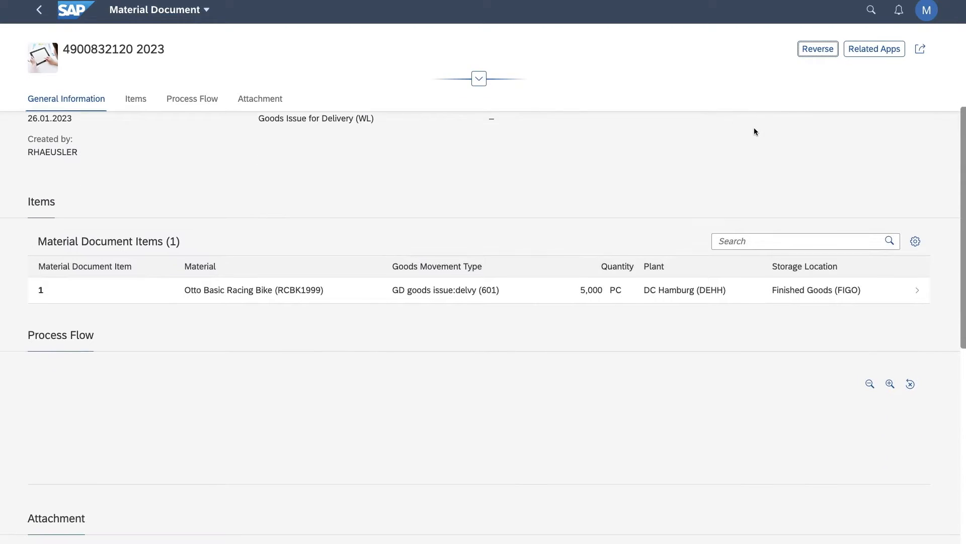
scroll(754, 131, down, 8)
scroll(754, 132, up, 6)
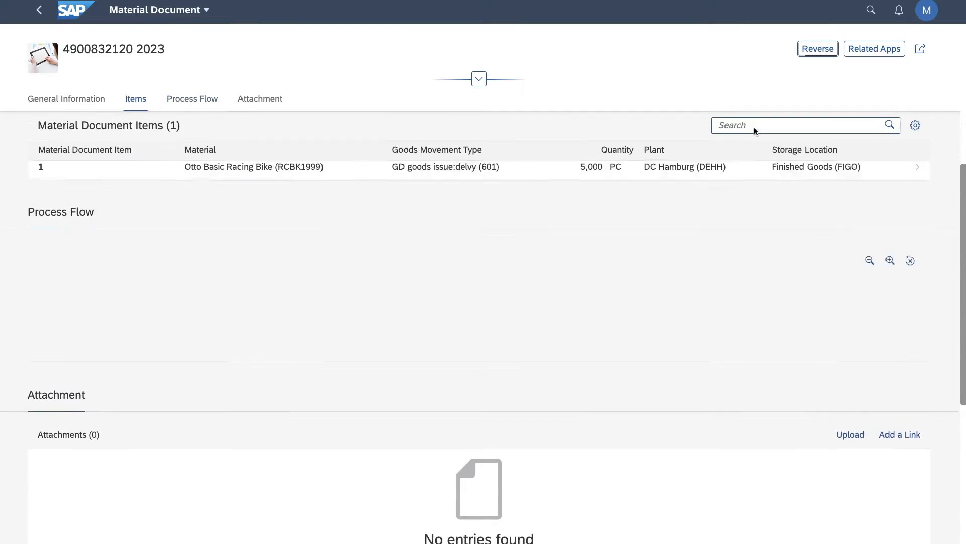
Examine the accounting data of the Otto Basic Racing Bike document item and return to the operational document flow.
click(916, 193)
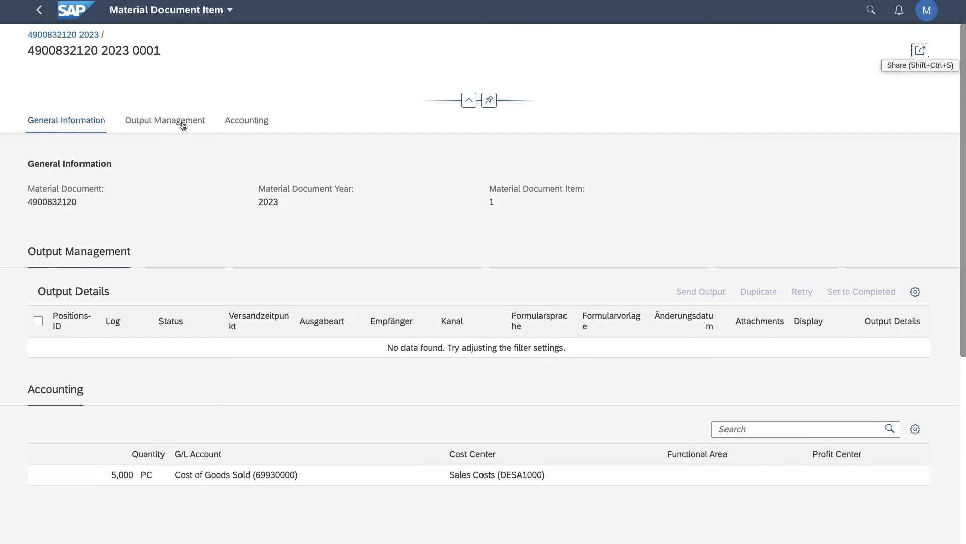
scroll(181, 125, down, 1)
scroll(182, 124, down, 2)
click(229, 105)
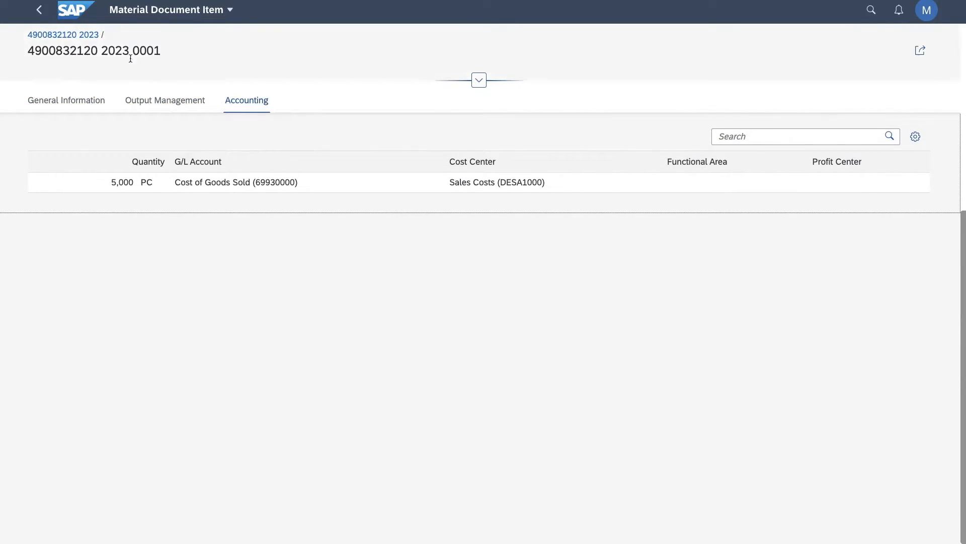
click(37, 9)
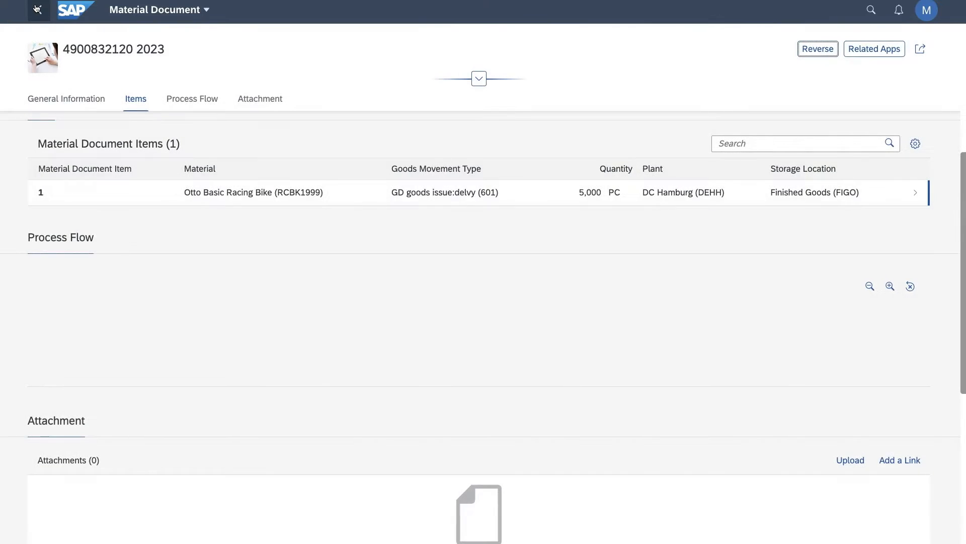
click(38, 10)
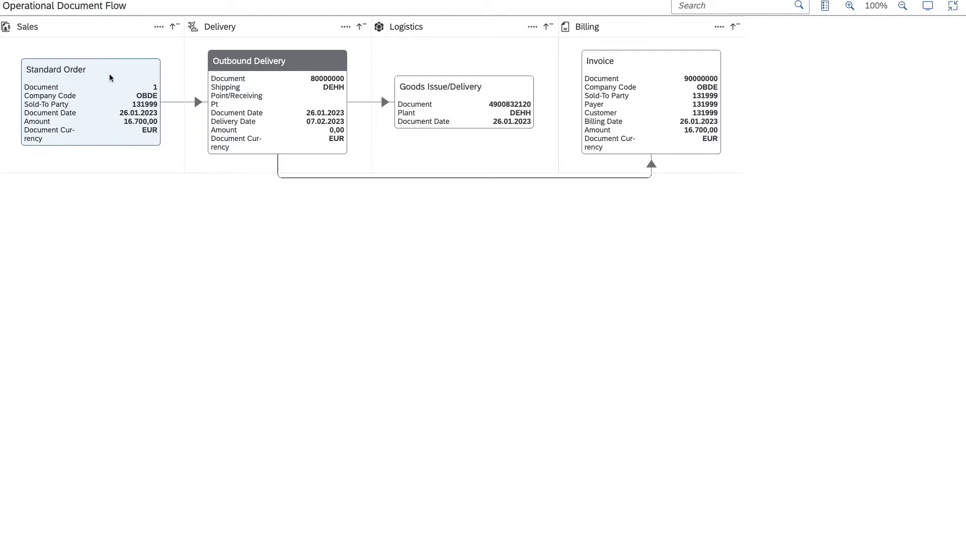
View the Delivery group's details, enlarge the operational flow and fit it to the view, and exit full screen.
click(227, 77)
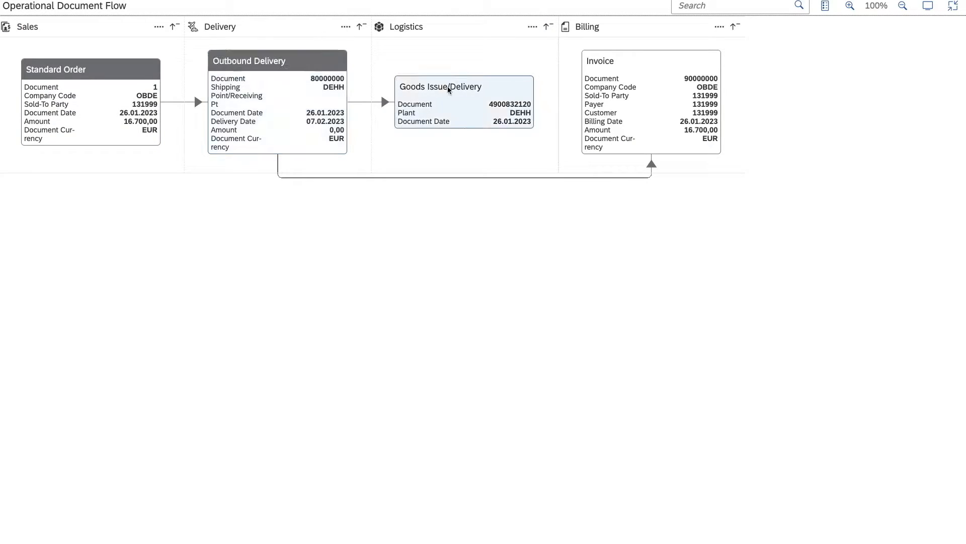
click(346, 28)
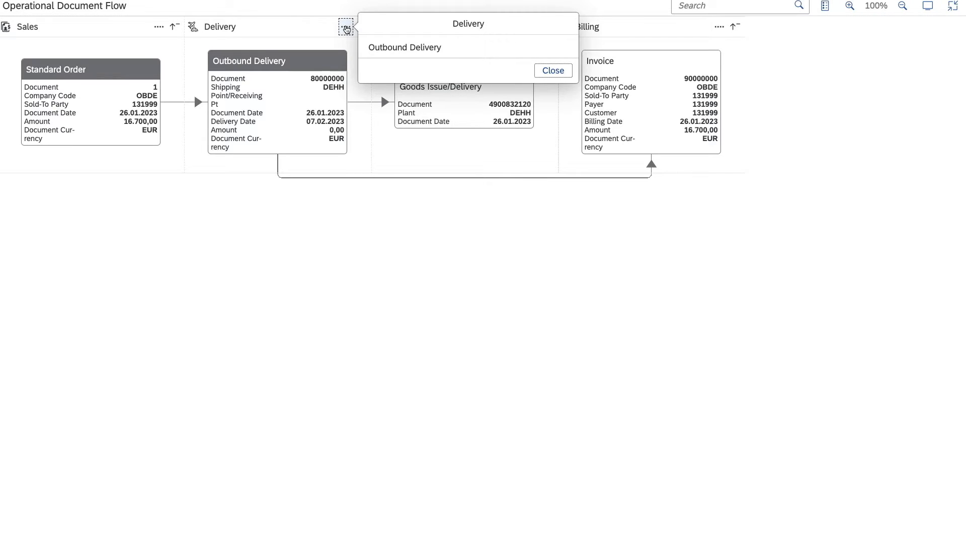
click(485, 152)
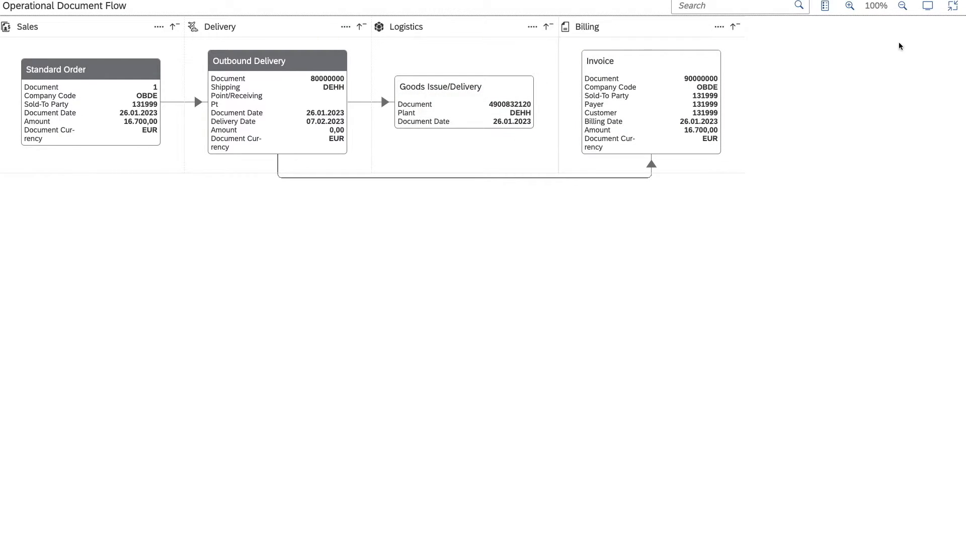
click(851, 7)
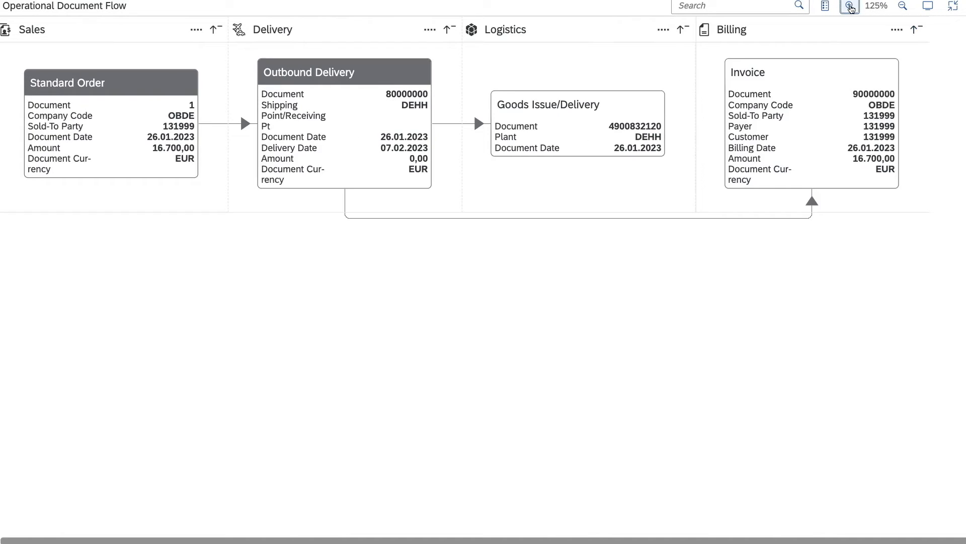
click(928, 6)
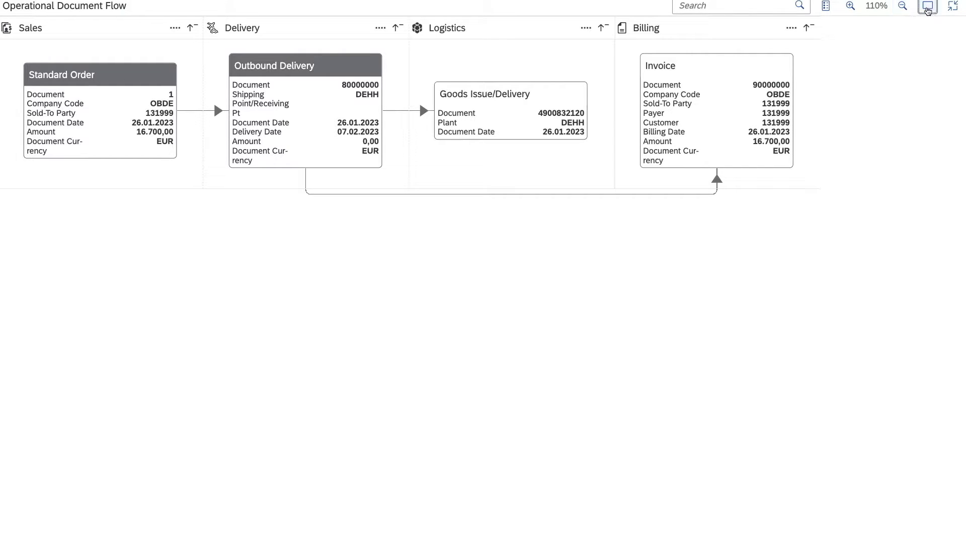
click(952, 6)
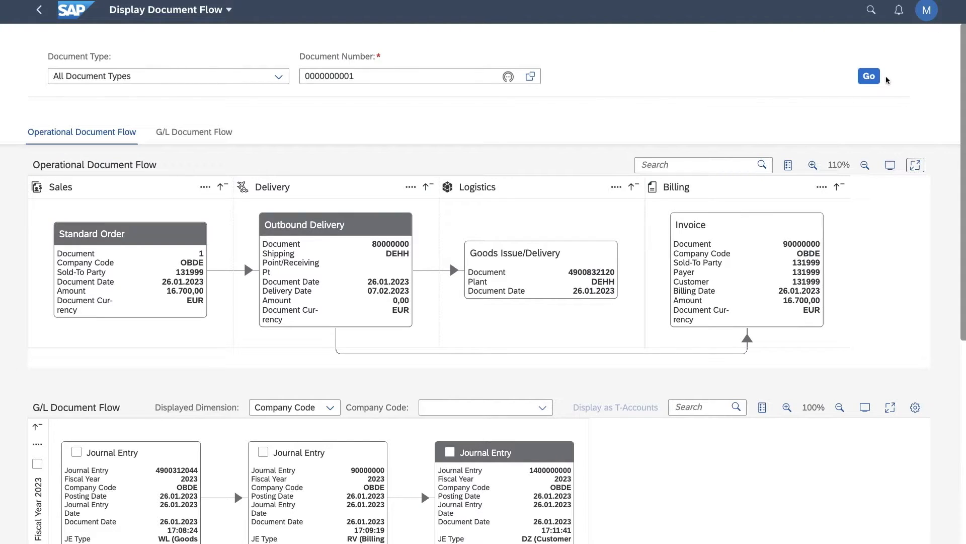
Reload the document flow and review the related journal entries in the G/L Document Flow.
click(869, 76)
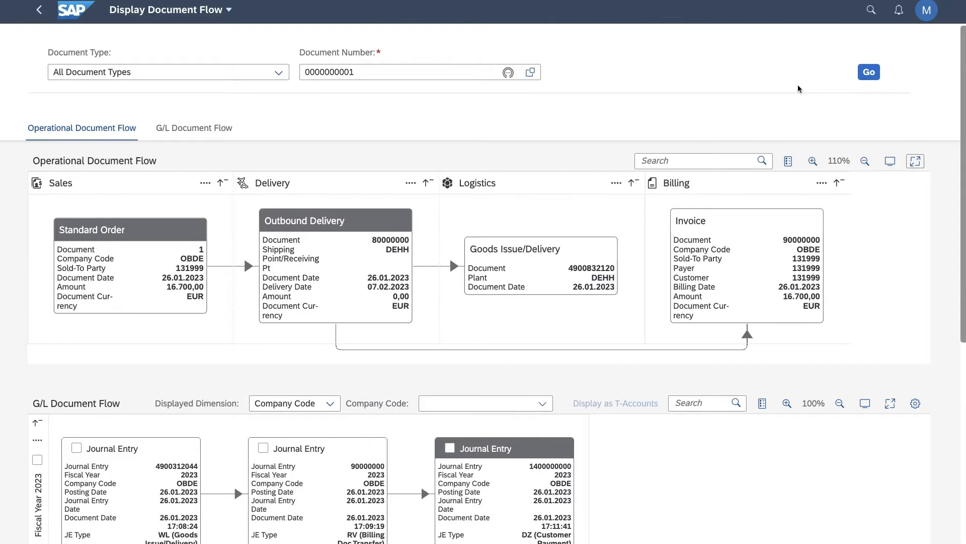
scroll(227, 134, down, 3)
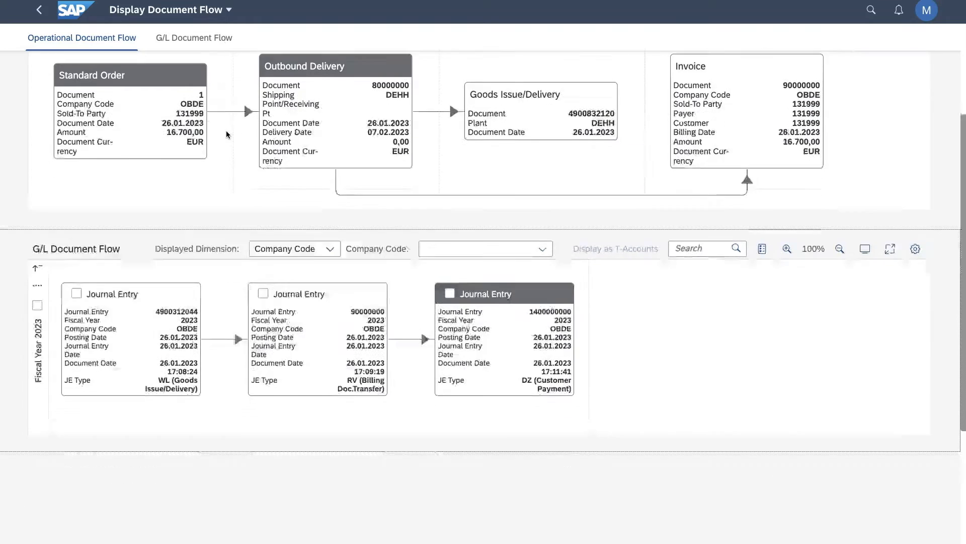
scroll(226, 131, down, 3)
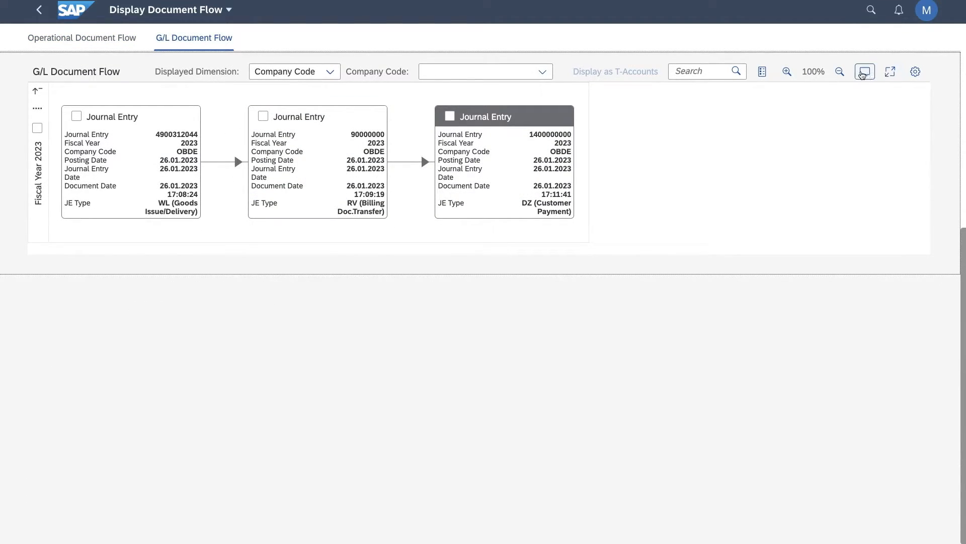
Fit the G/L Document Flow to the view, enlarge it to 125% and review it alongside the operational flow.
click(865, 73)
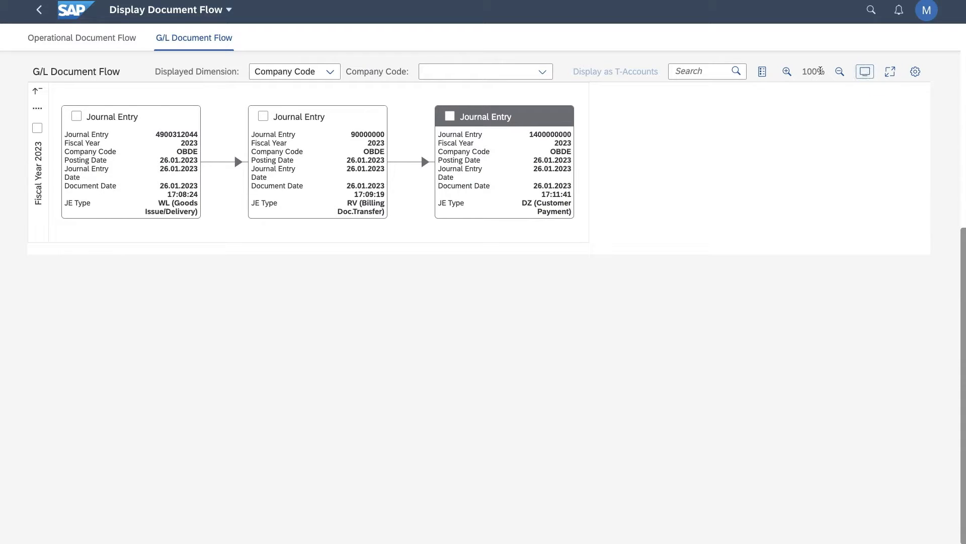
click(791, 74)
click(788, 72)
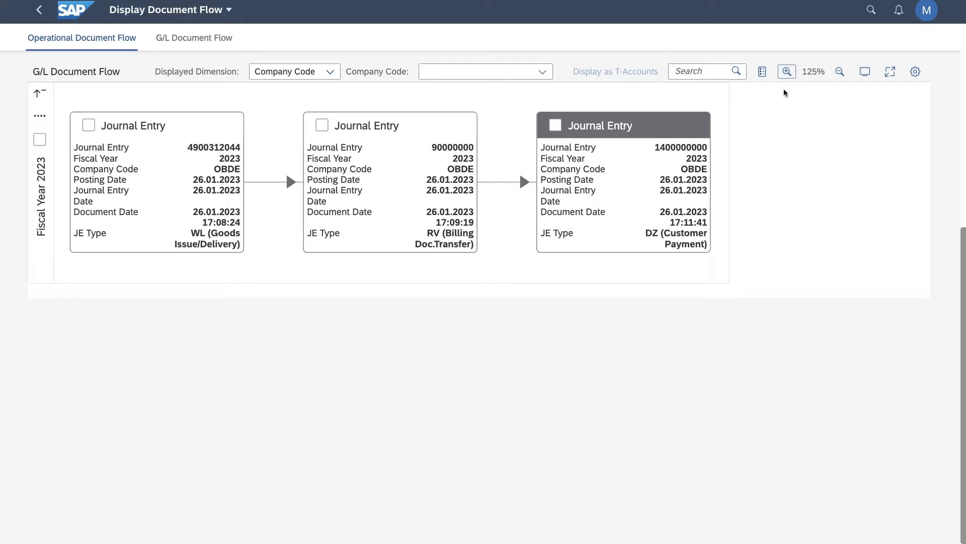
scroll(781, 113, up, 5)
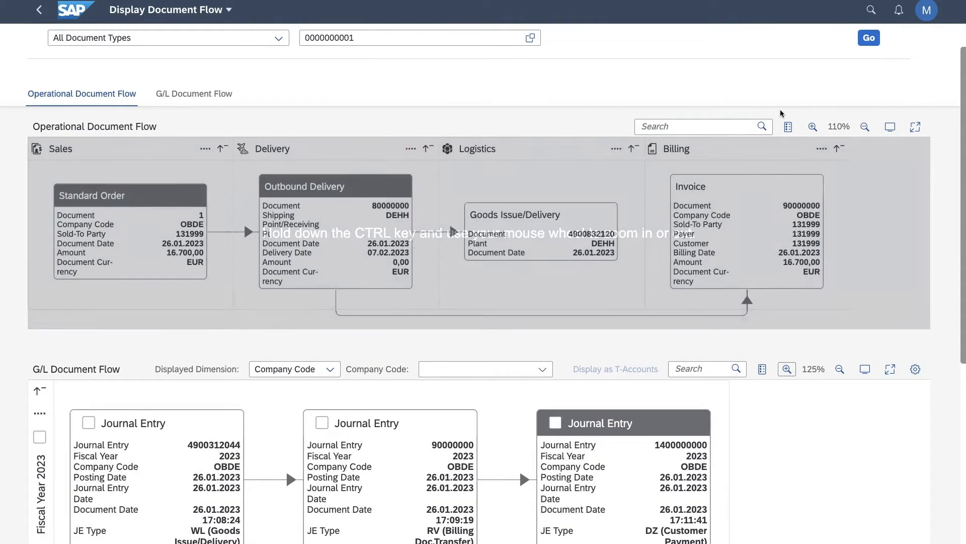
scroll(781, 114, up, 1)
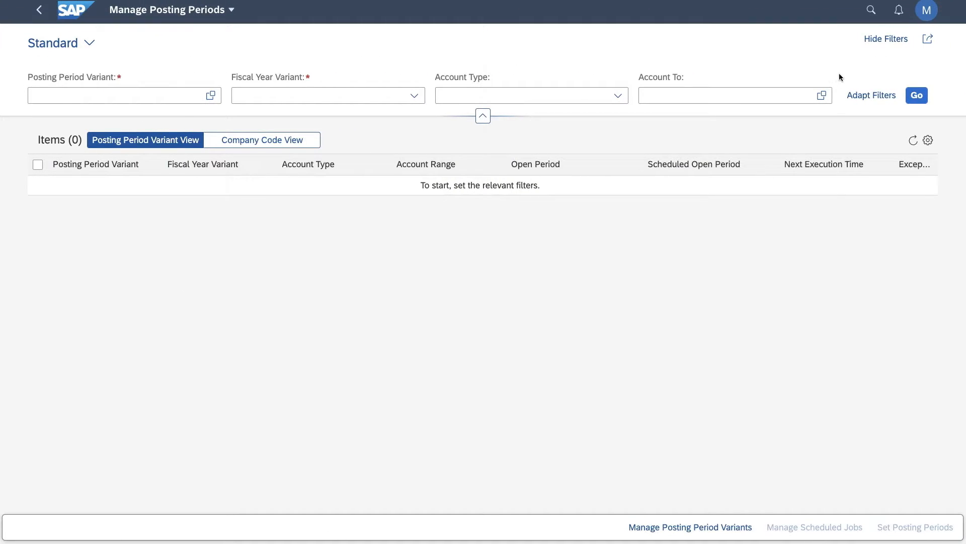
List the posting periods for posting period variant OTTO (Otto Bikes Posting Periods) and fiscal year variant K1.
click(413, 95)
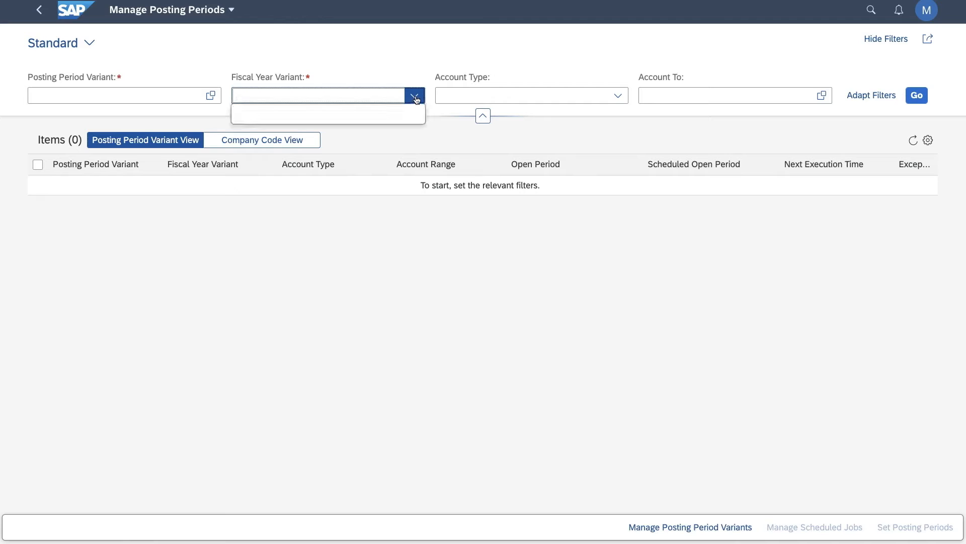
click(211, 95)
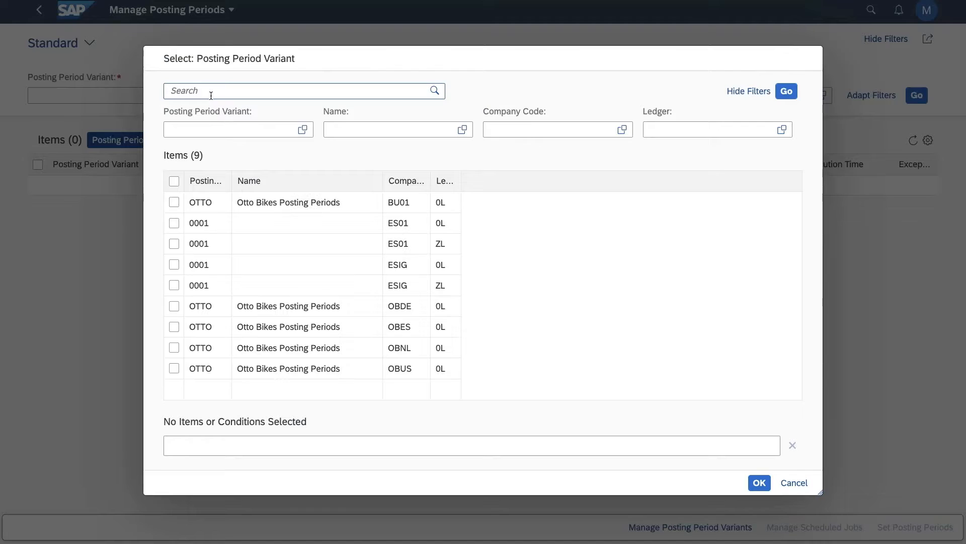
click(173, 202)
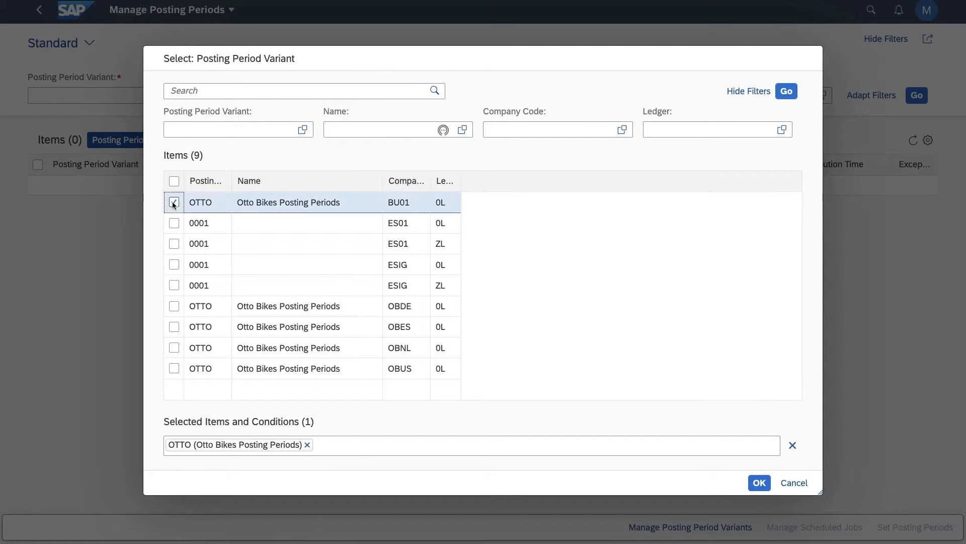
click(760, 483)
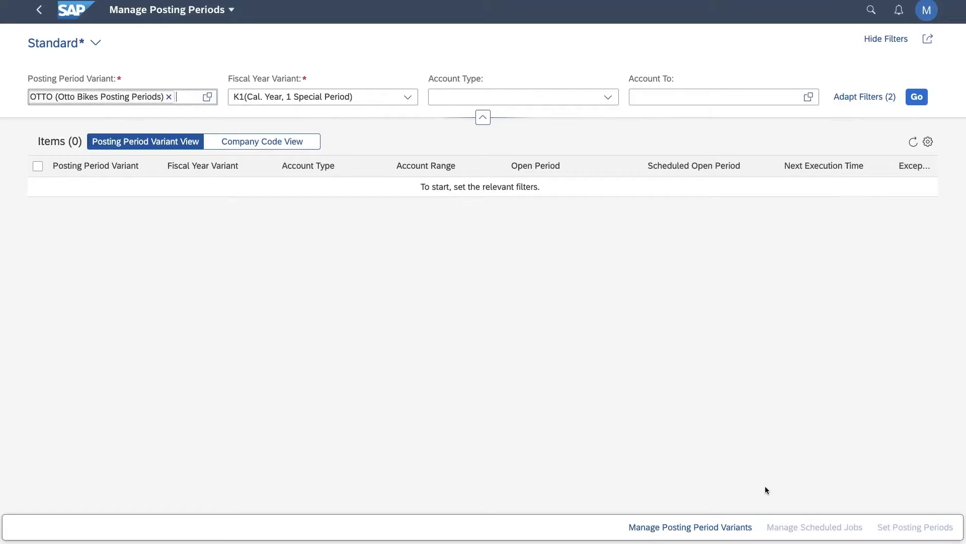
click(917, 97)
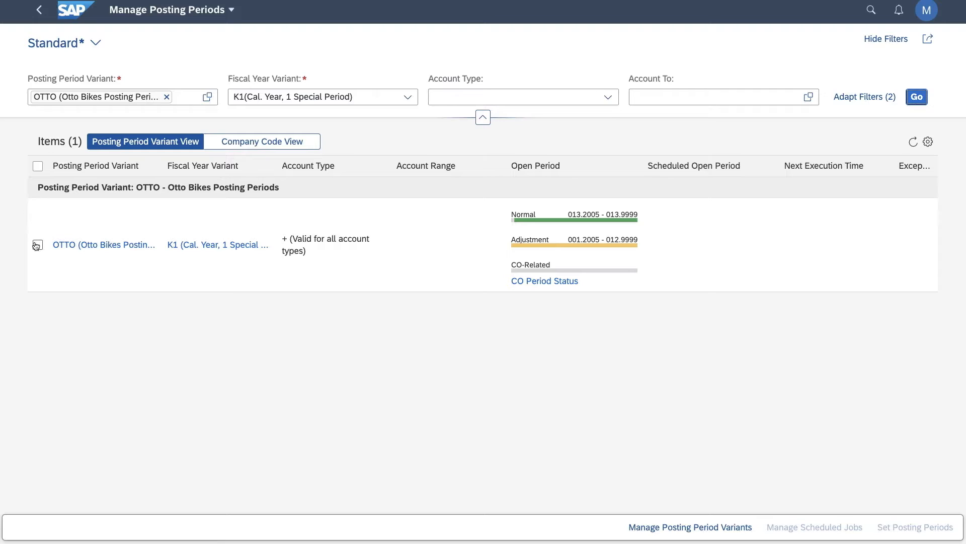
Show the posting periods by company code and review the open periods of each company.
click(243, 145)
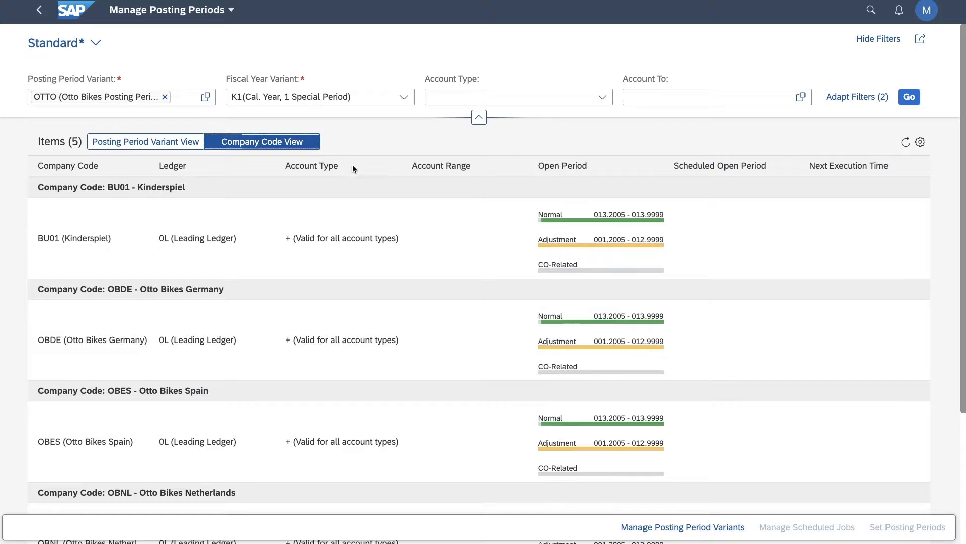
scroll(612, 277, down, 4)
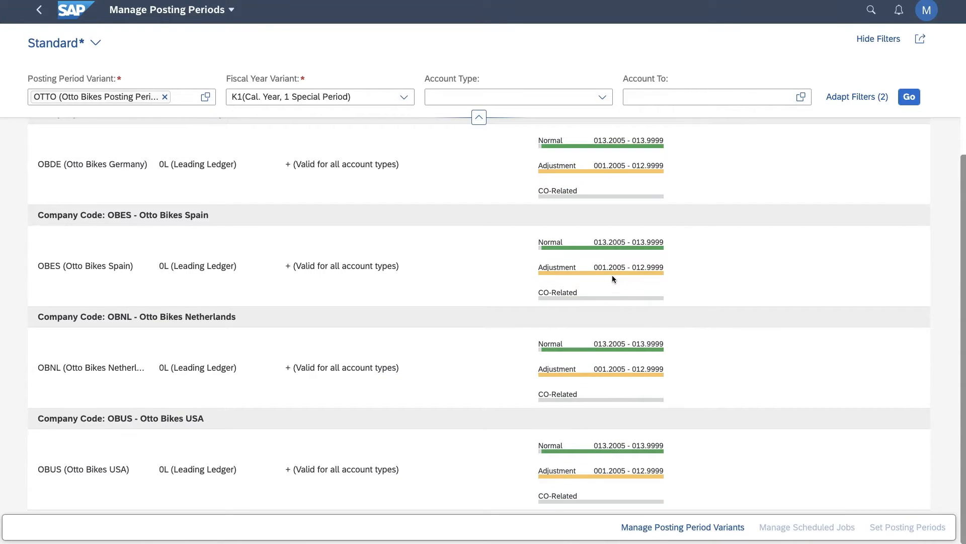
scroll(612, 275, up, 4)
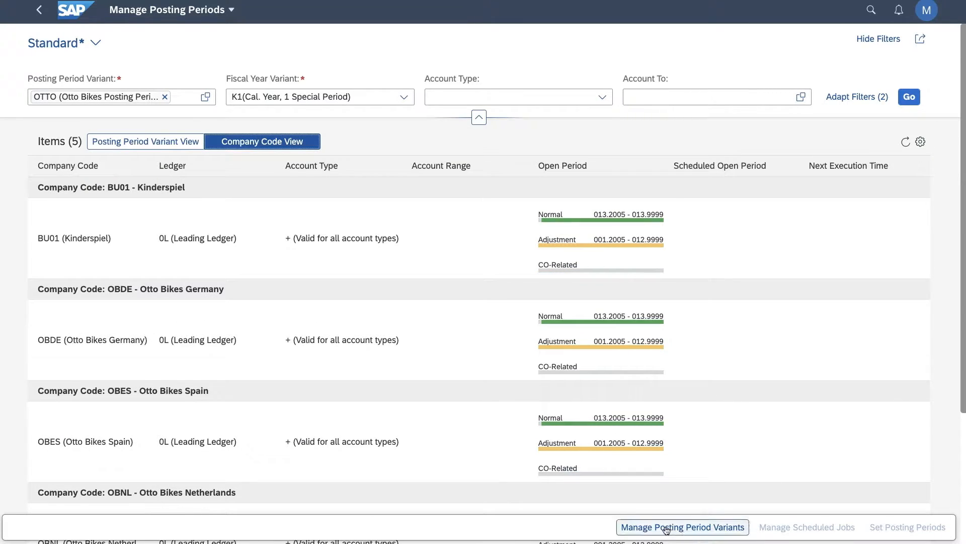
In Manage Posting Period Variants, list variant OTTO and set its item's authorization group to TEST.
click(666, 527)
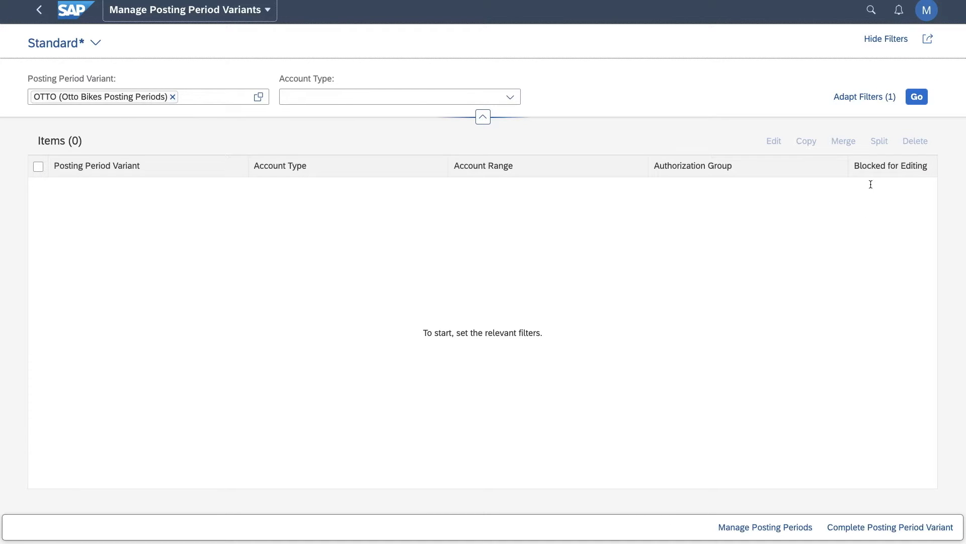
click(916, 96)
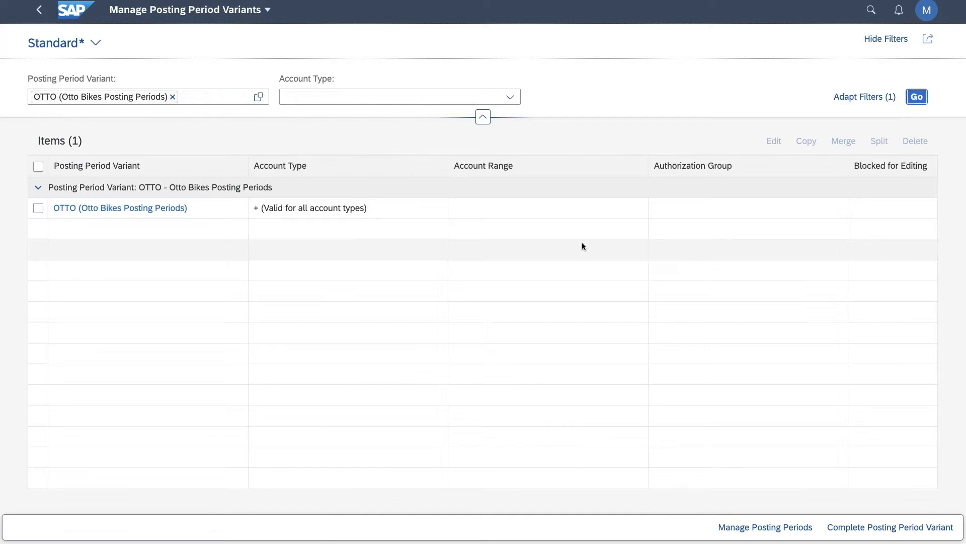
click(37, 208)
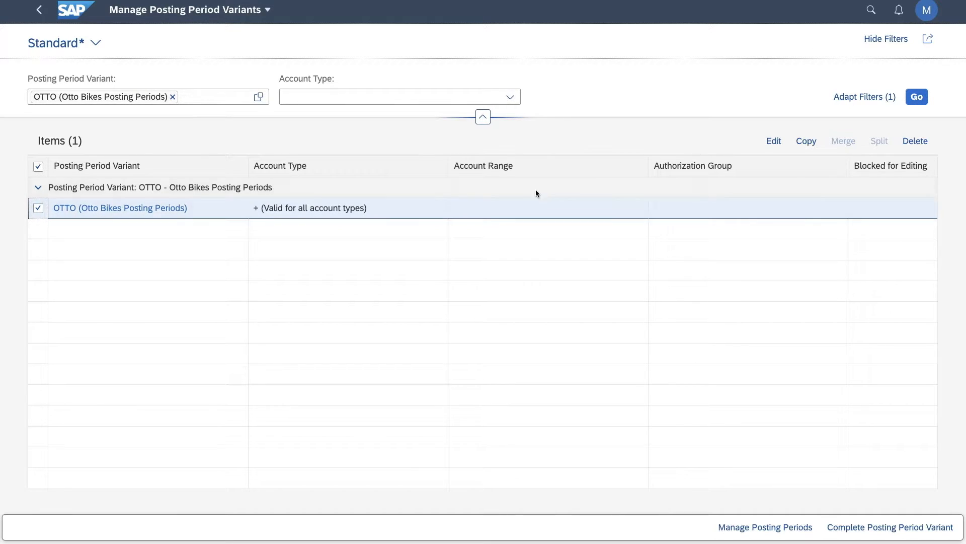
click(774, 141)
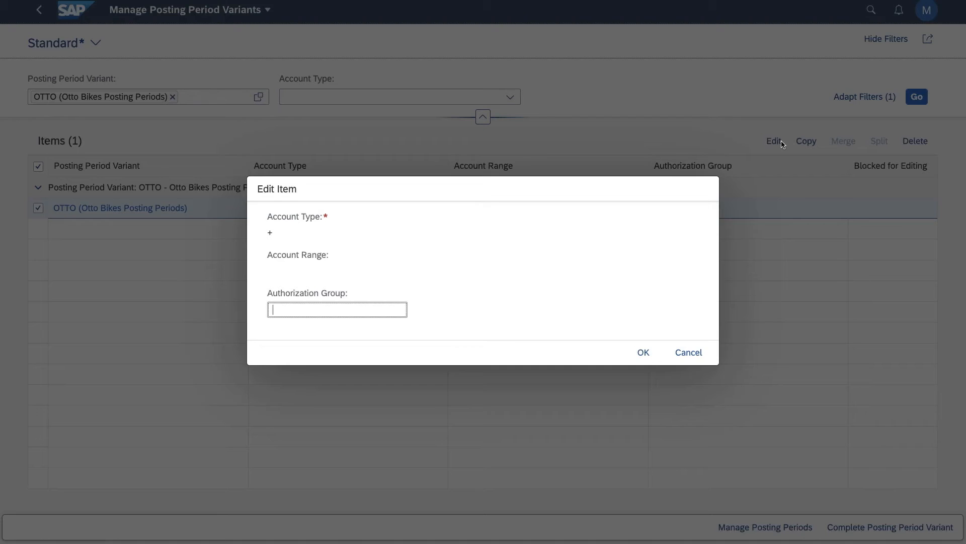
text(TETS)
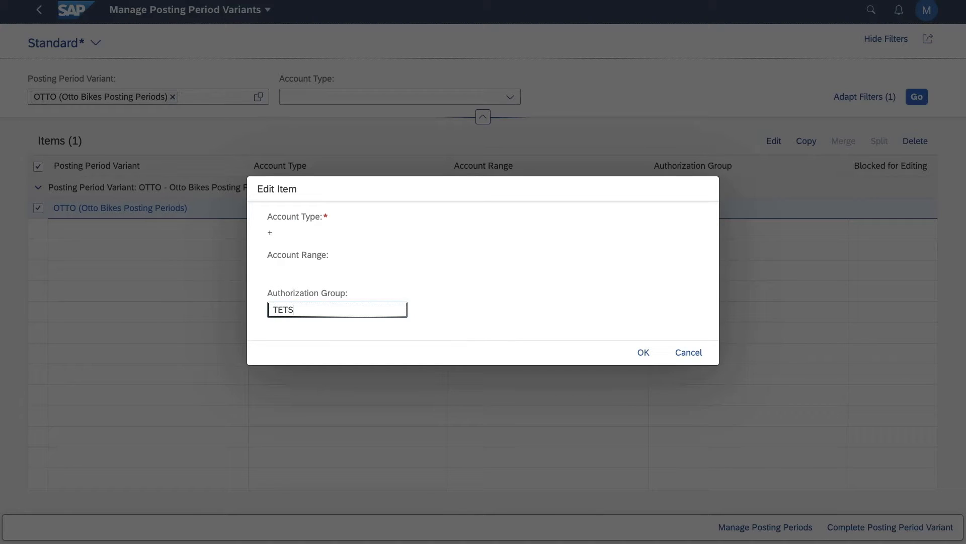
key(BackSpace)
key(BackSpace)
text(ST)
click(636, 351)
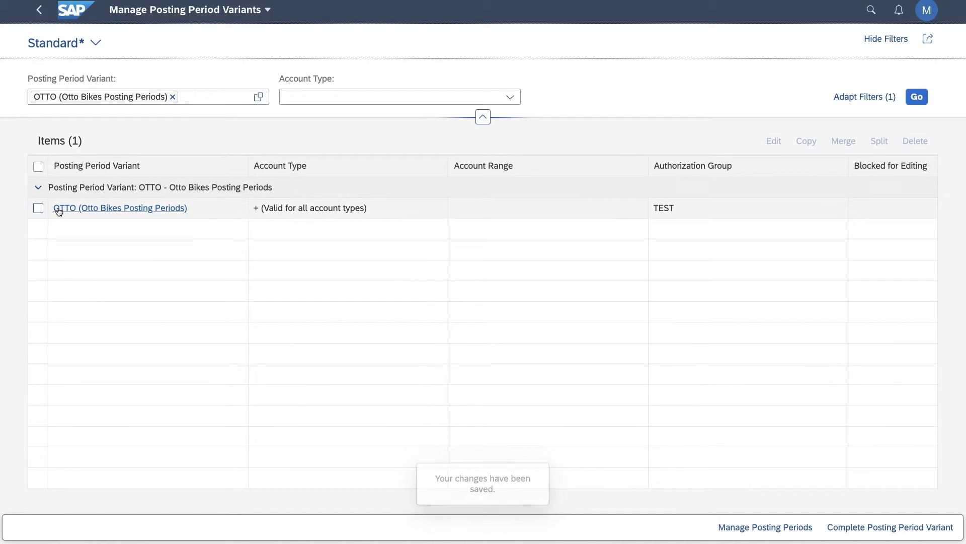
Return to Manage Posting Periods for the OTTO item, list its periods and view the company codes assigned to it.
click(38, 208)
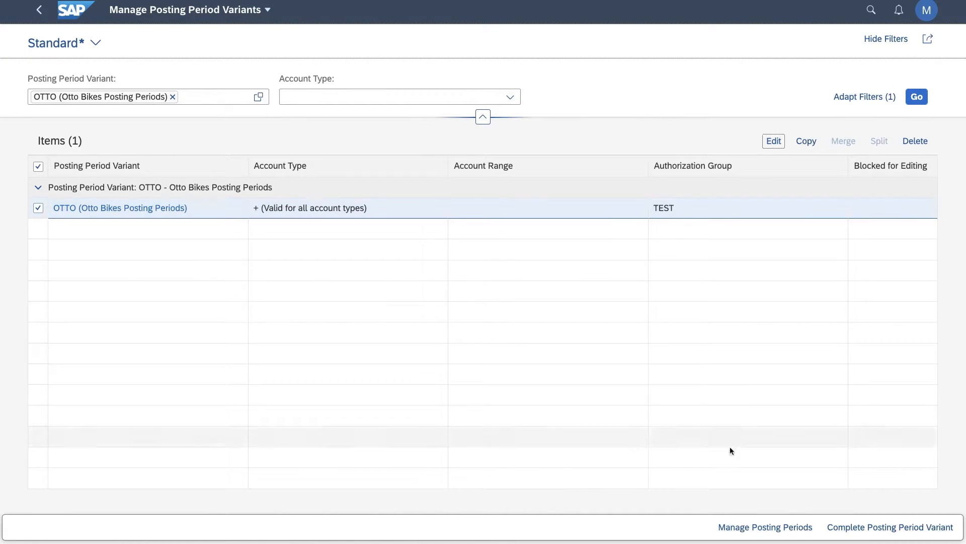
click(765, 526)
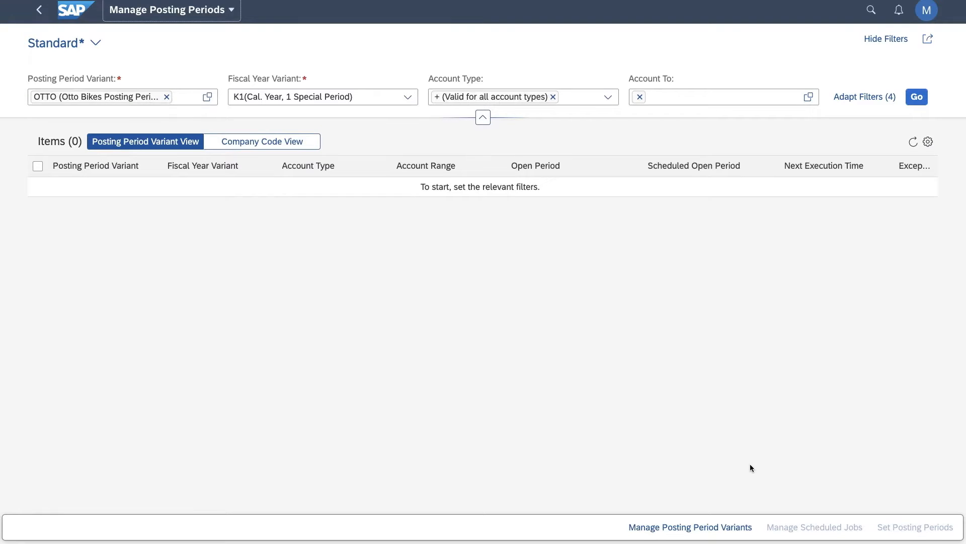
click(915, 96)
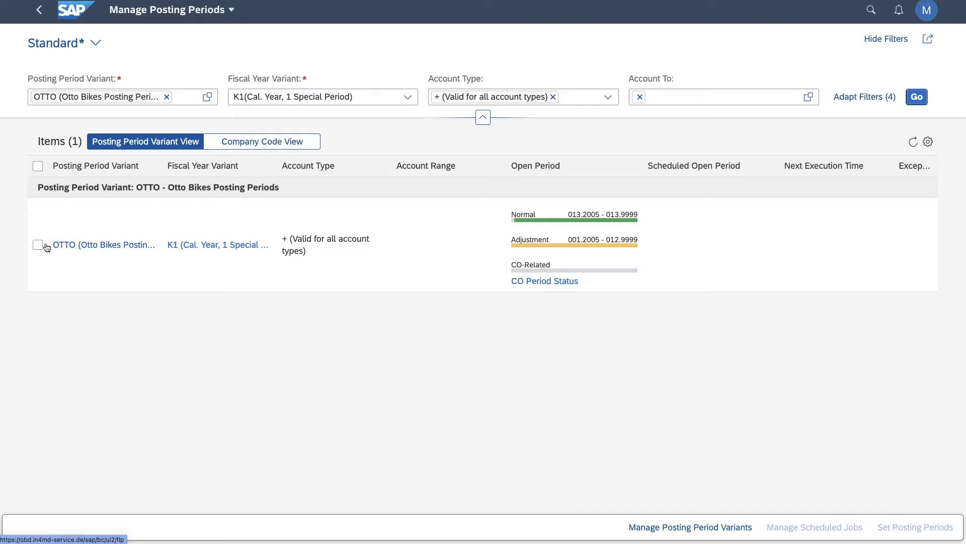
click(75, 246)
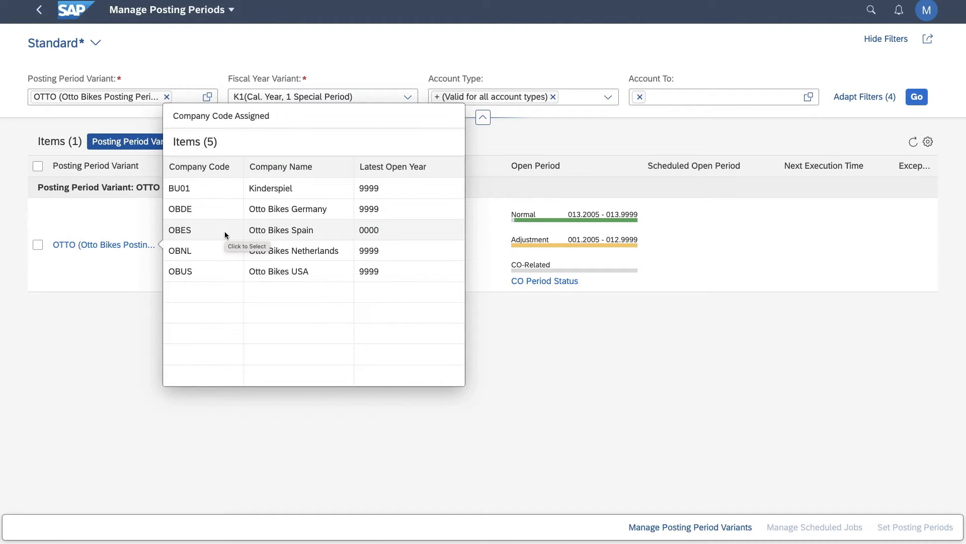
click(114, 323)
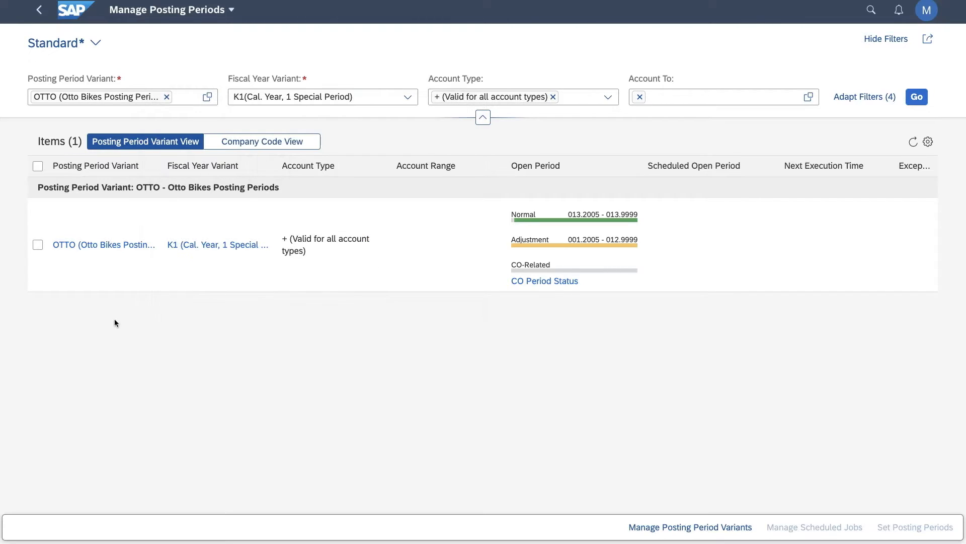
Open the Open Periods settings for variant OTTO and review the normal, adjustment and CO-related periods.
click(38, 245)
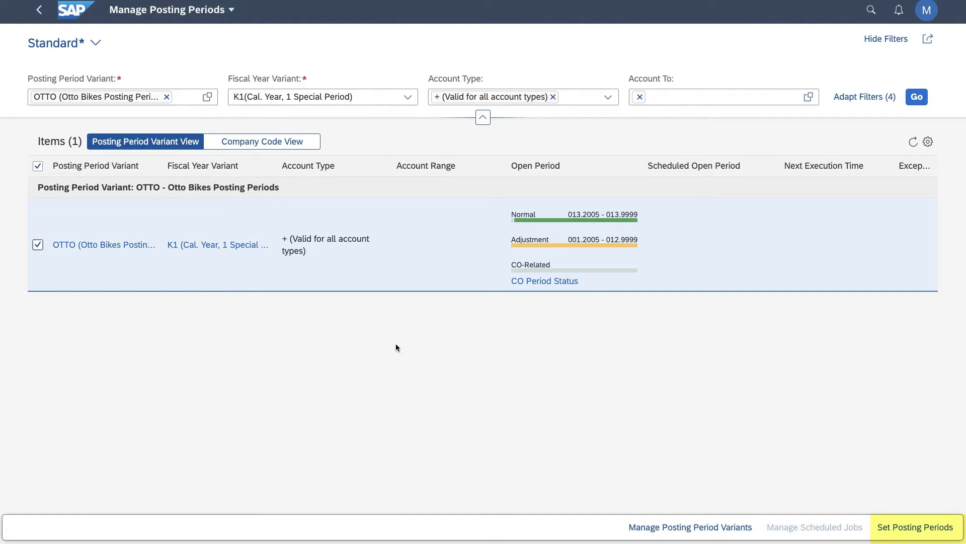
click(922, 532)
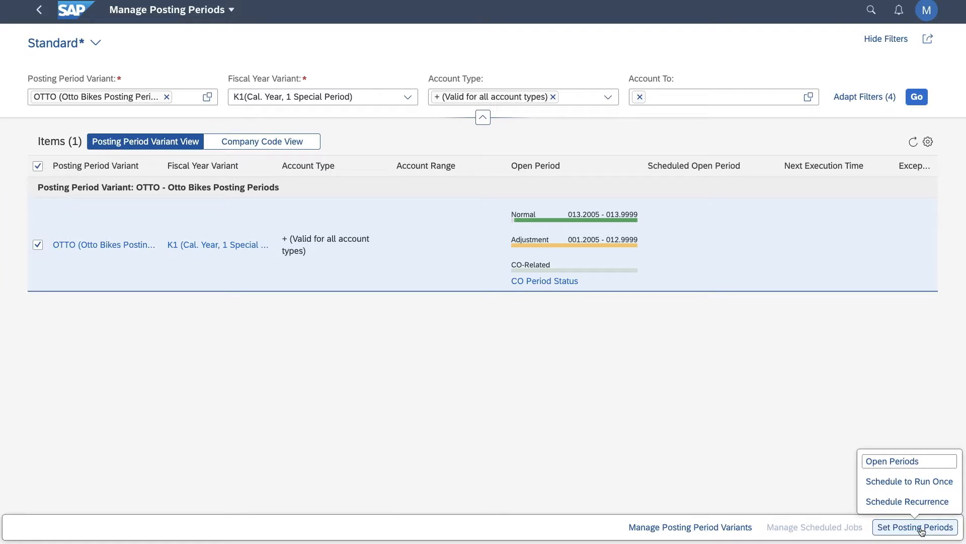
click(923, 462)
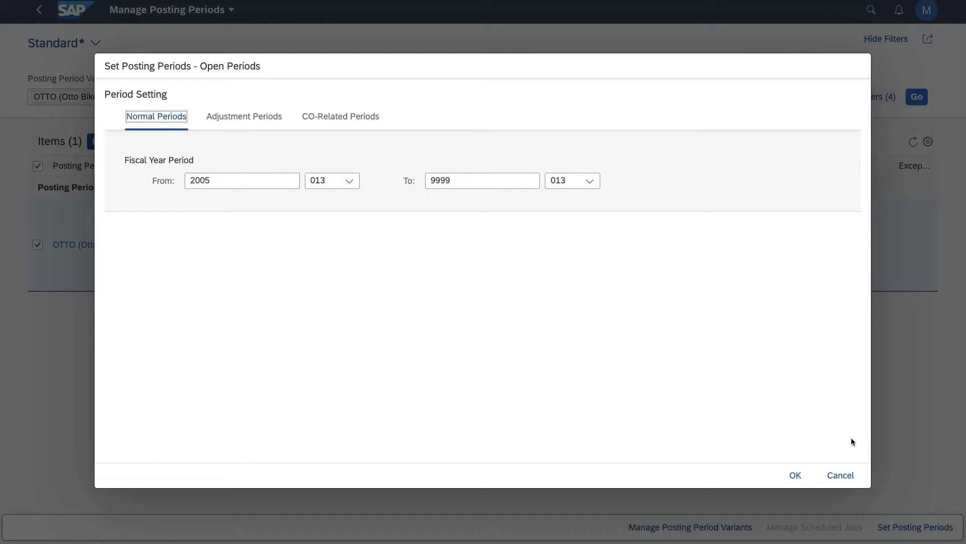
click(279, 179)
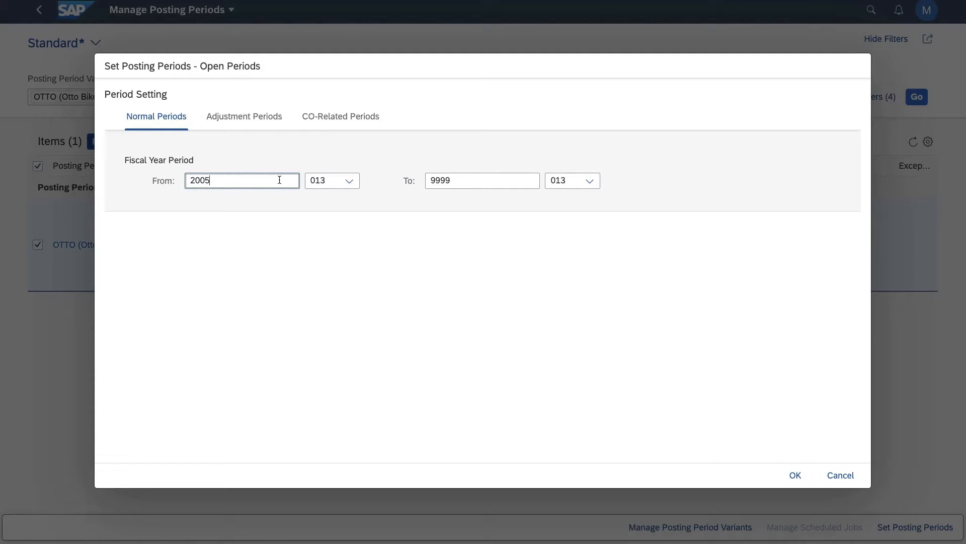
click(250, 119)
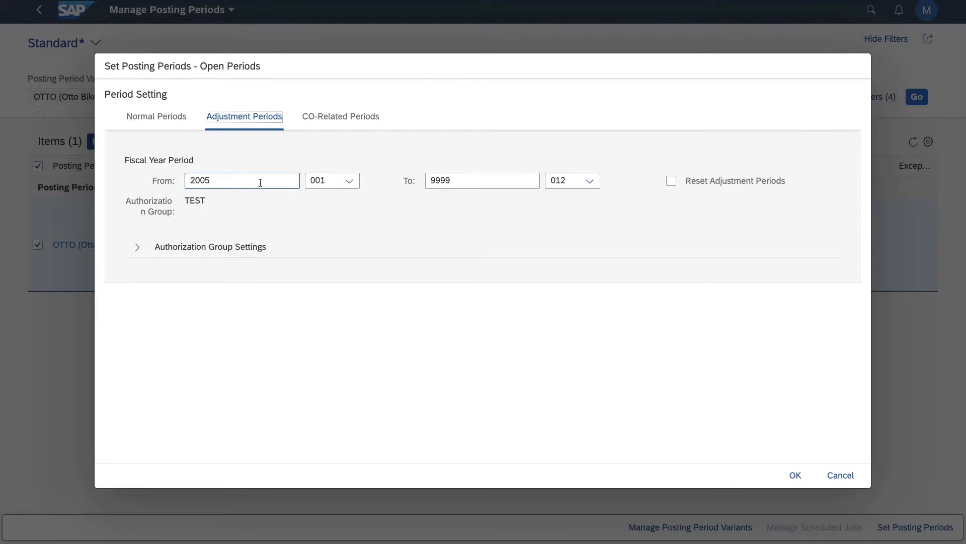
click(353, 118)
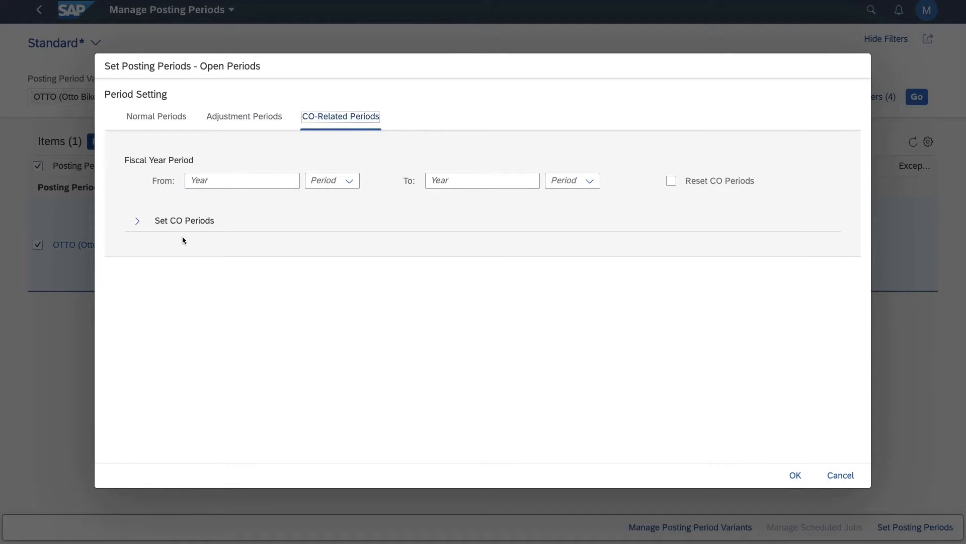
click(137, 220)
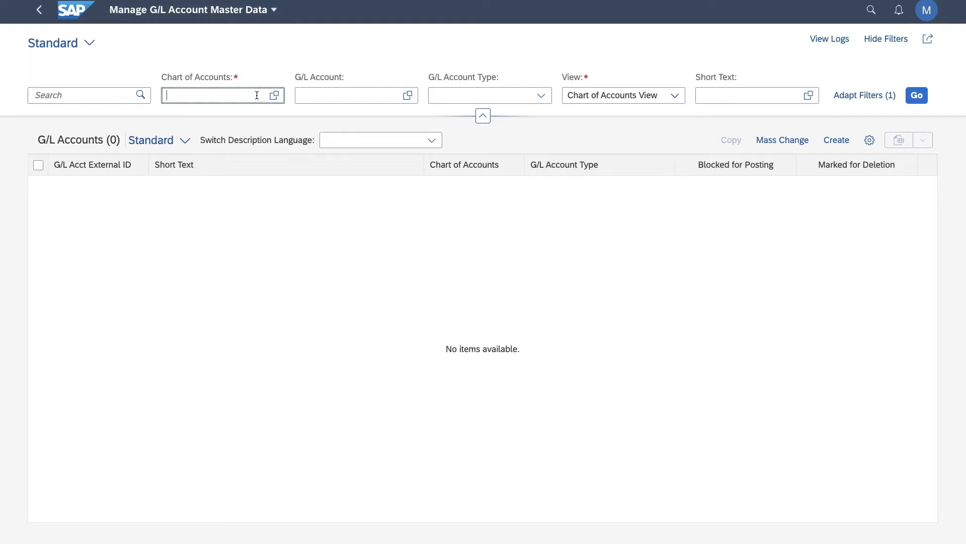
In Manage G/L Account Master Data, list the G/L accounts of chart of accounts OTTO.
click(274, 95)
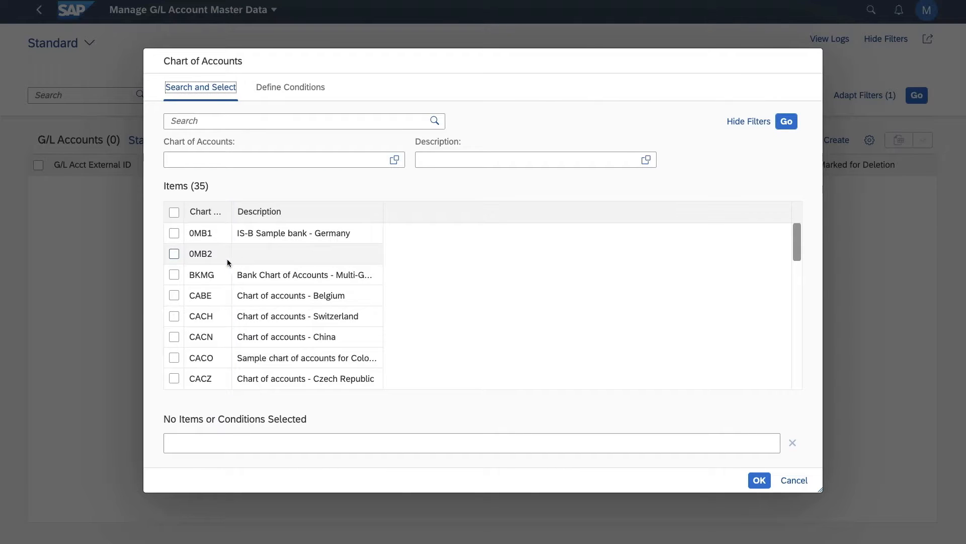
scroll(222, 259, down, 4)
scroll(219, 259, down, 5)
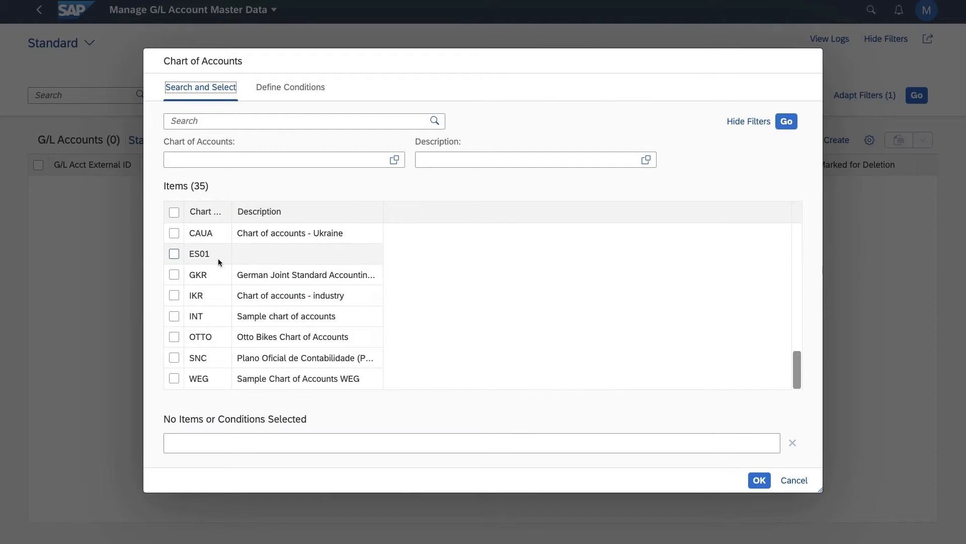
click(174, 336)
click(759, 480)
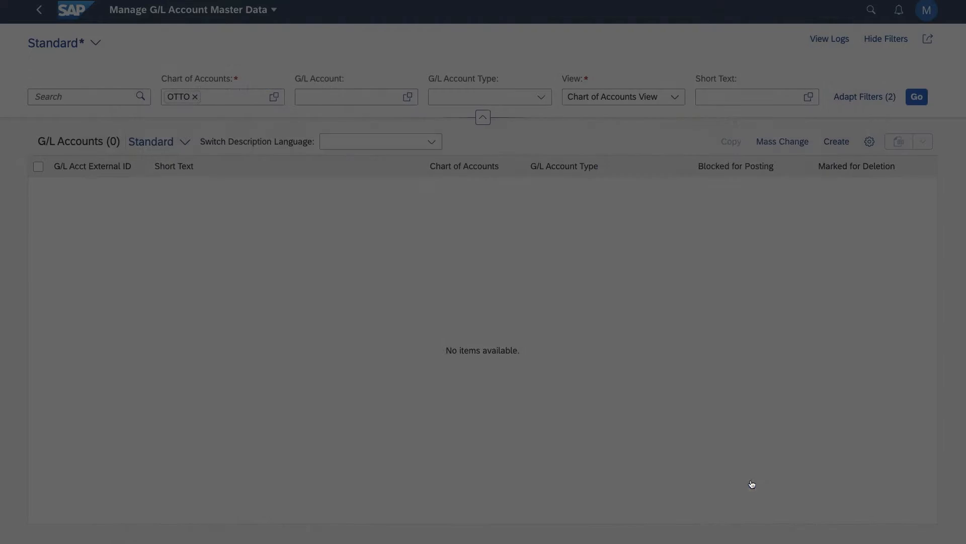
click(916, 97)
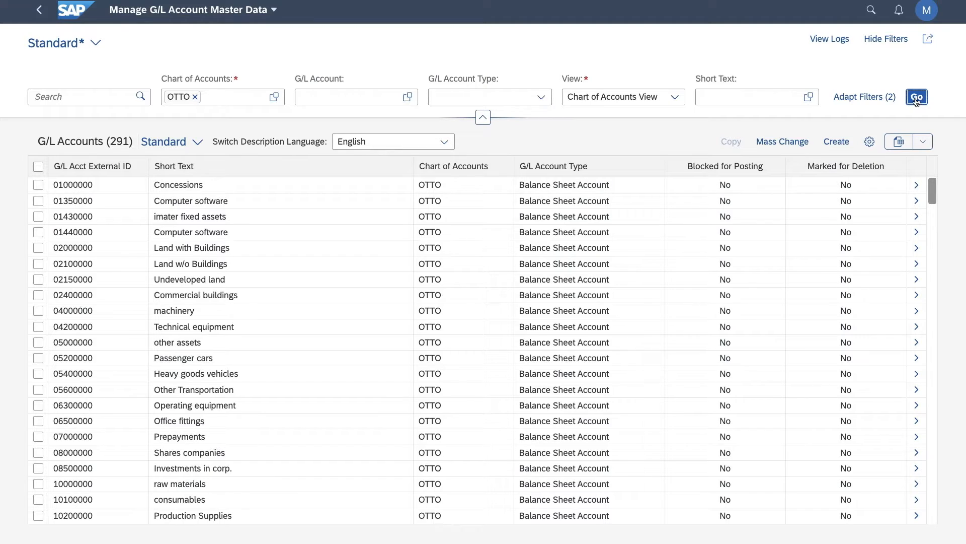
Filter the OTTO chart's G/L accounts by account type X (Balance Sheet Account) and collapse the filter area.
click(542, 97)
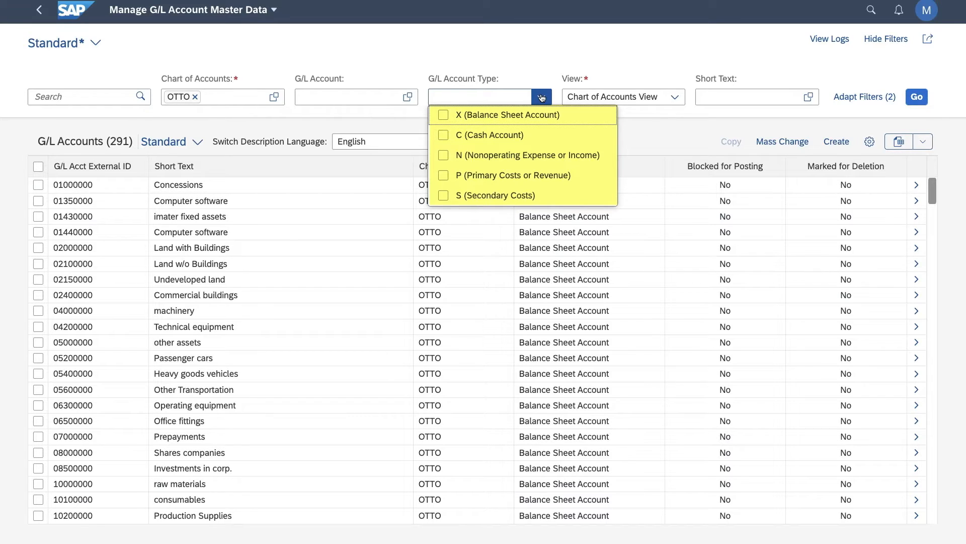
click(443, 116)
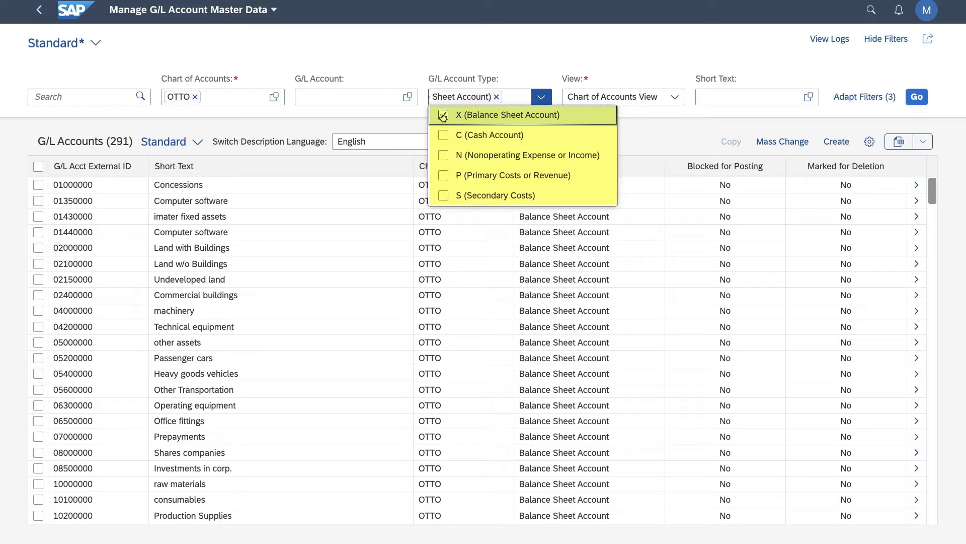
click(478, 58)
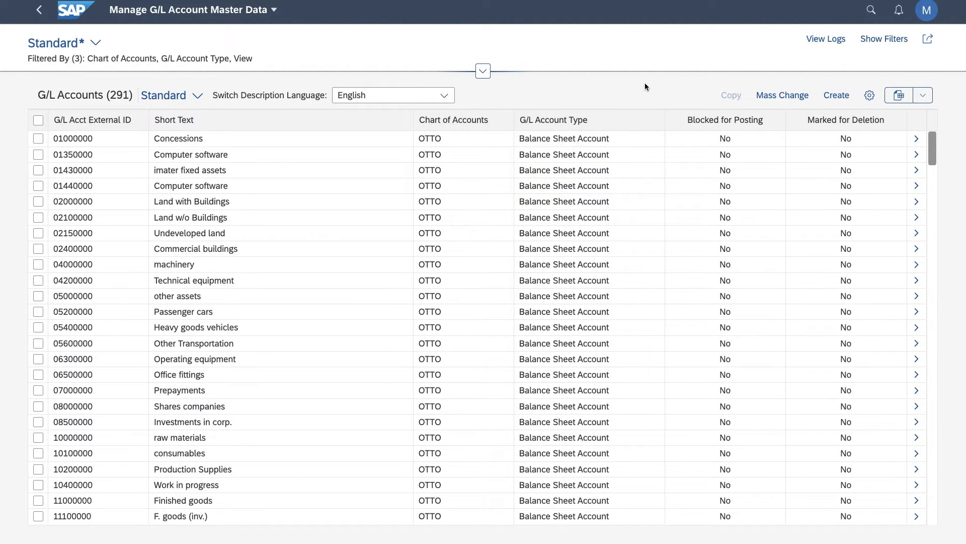
Switch the description language of the account list to German and back to English.
click(444, 95)
click(395, 157)
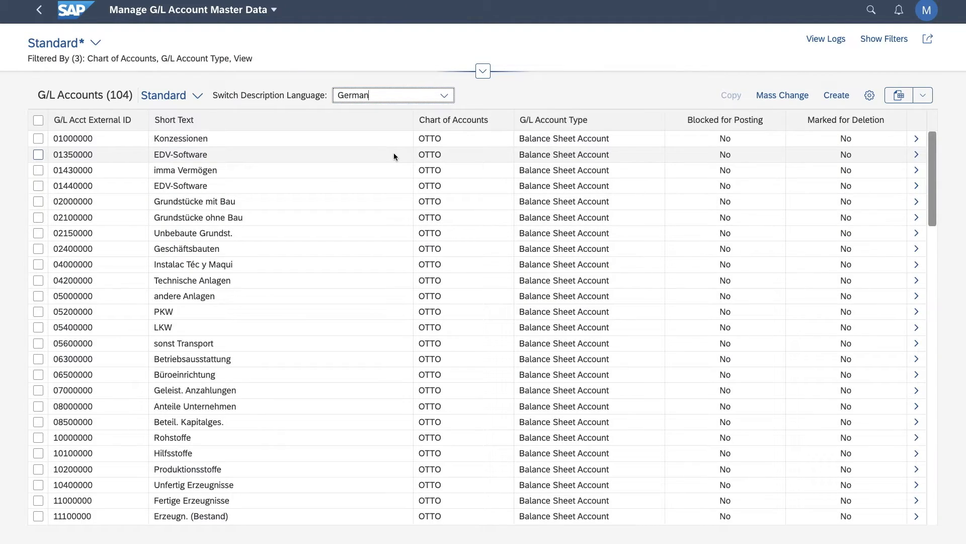
click(444, 95)
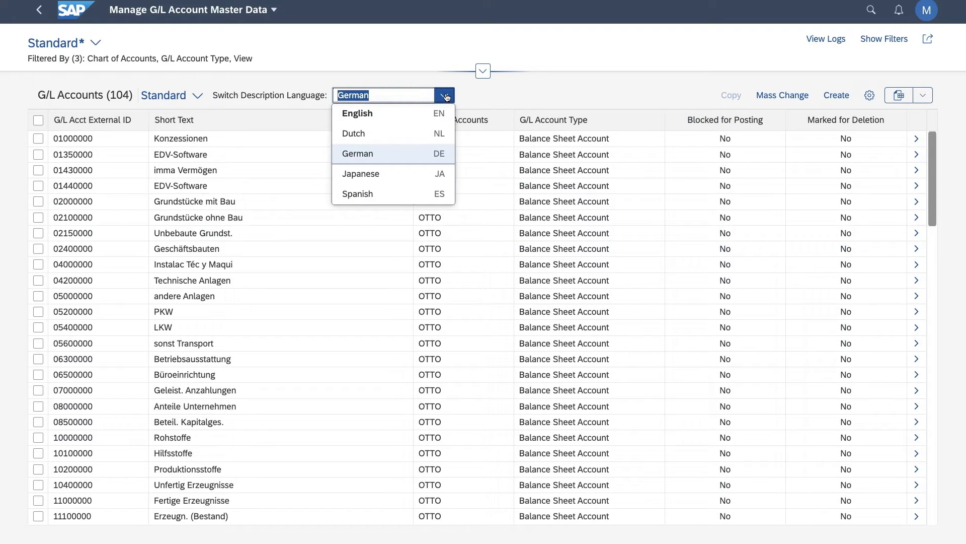
click(386, 115)
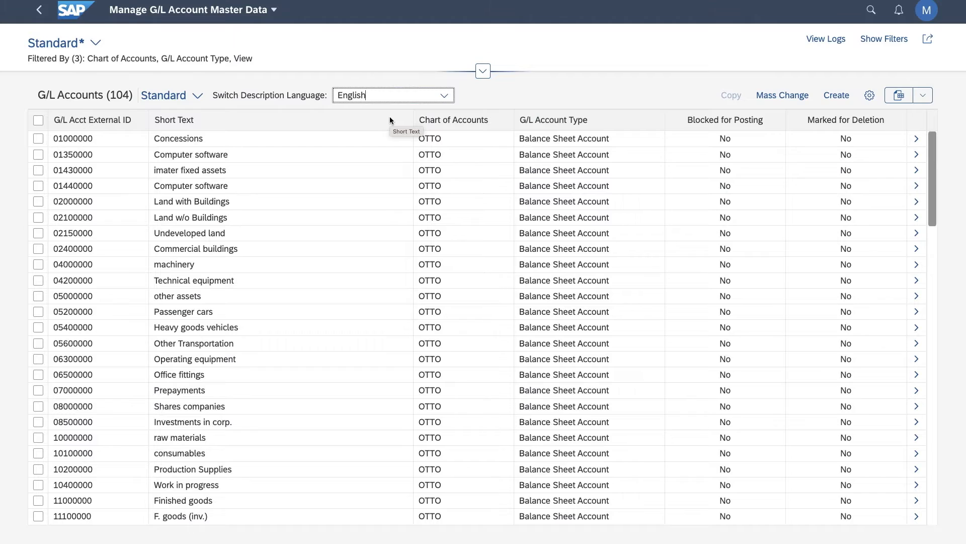
Open the Concessions account and review the control, bank/interest, administration and change history data of its OBDE company code assignment.
click(917, 139)
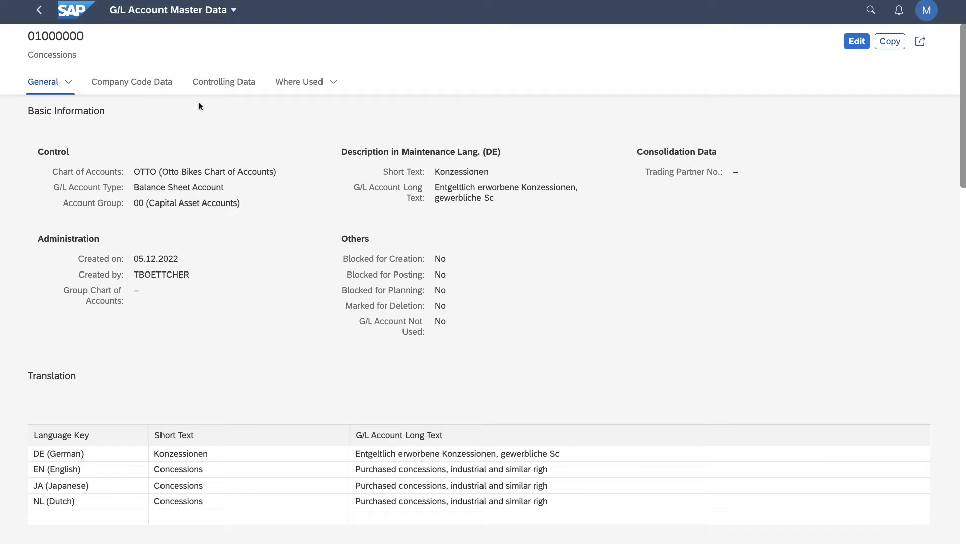
click(166, 83)
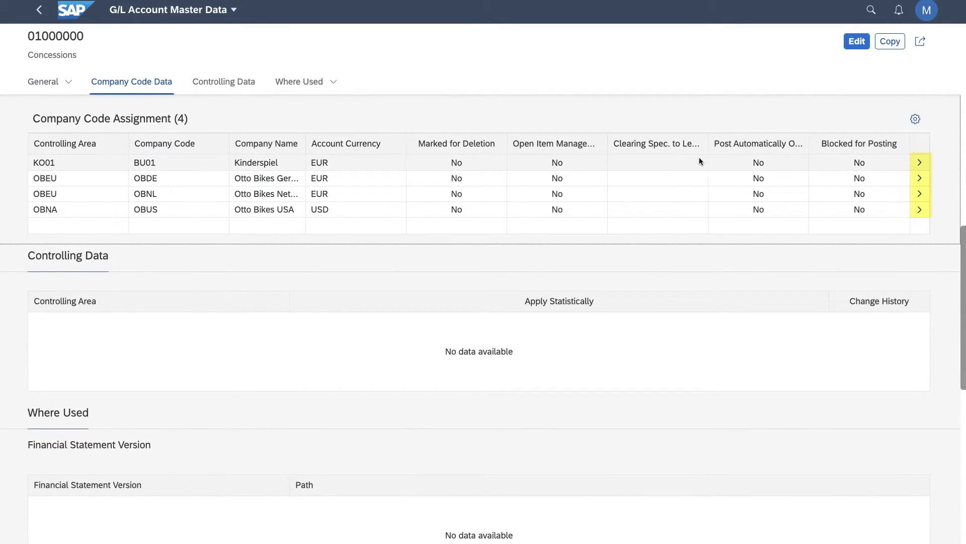
click(920, 179)
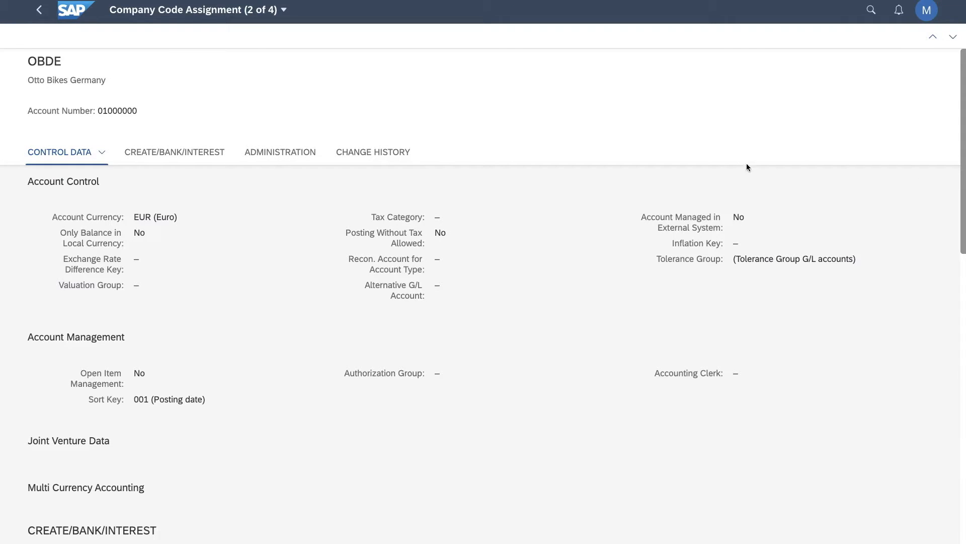
click(166, 153)
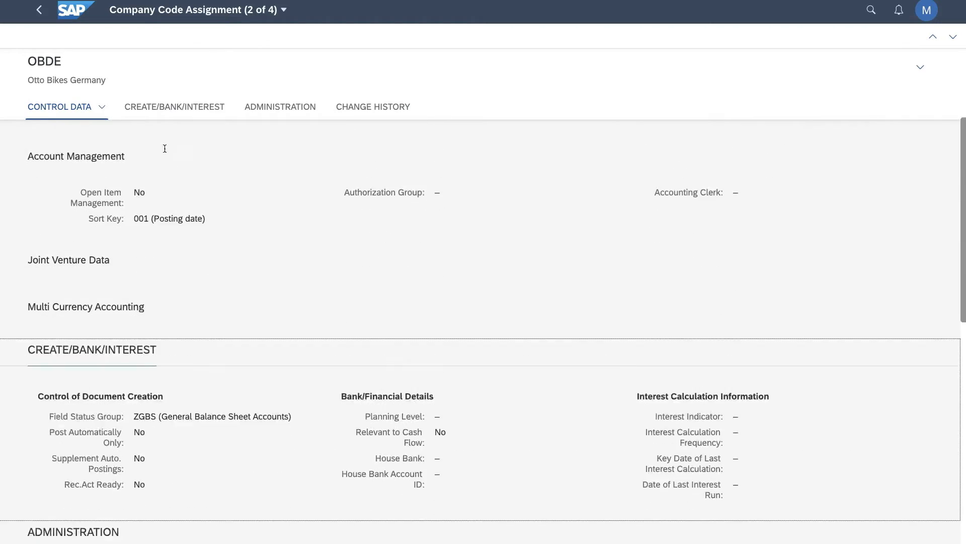
click(253, 114)
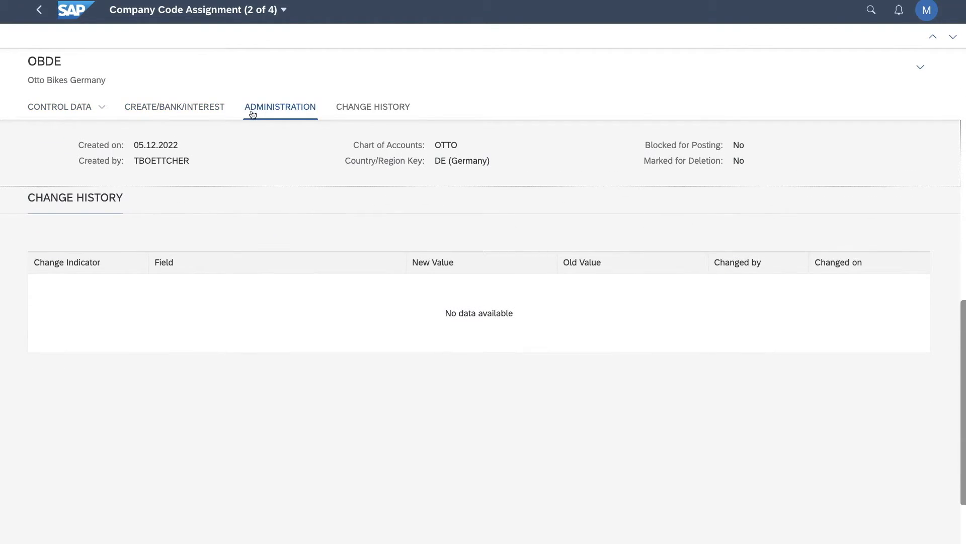
click(366, 115)
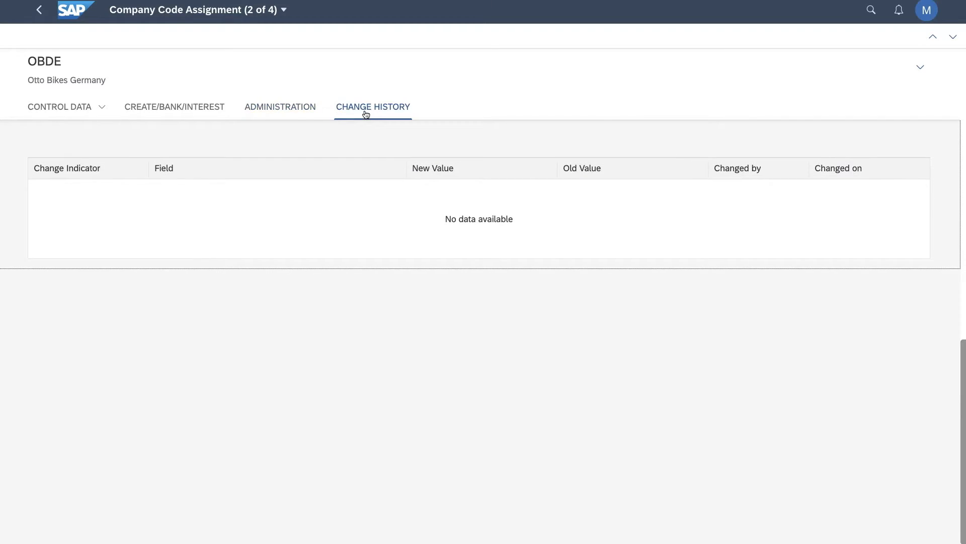
click(41, 13)
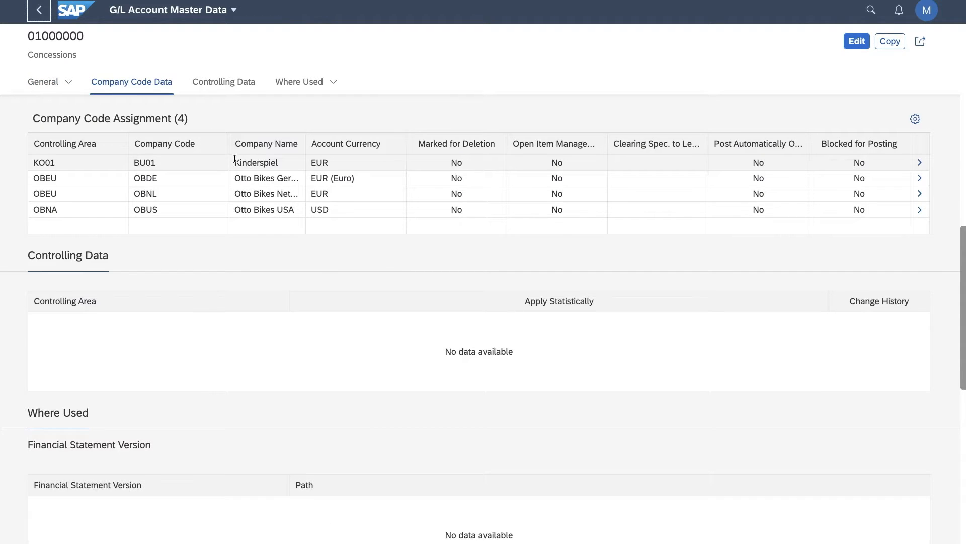
Review the Concessions account's controlling data and where-used sections, and return to the G/L account list.
scroll(235, 160, down, 2)
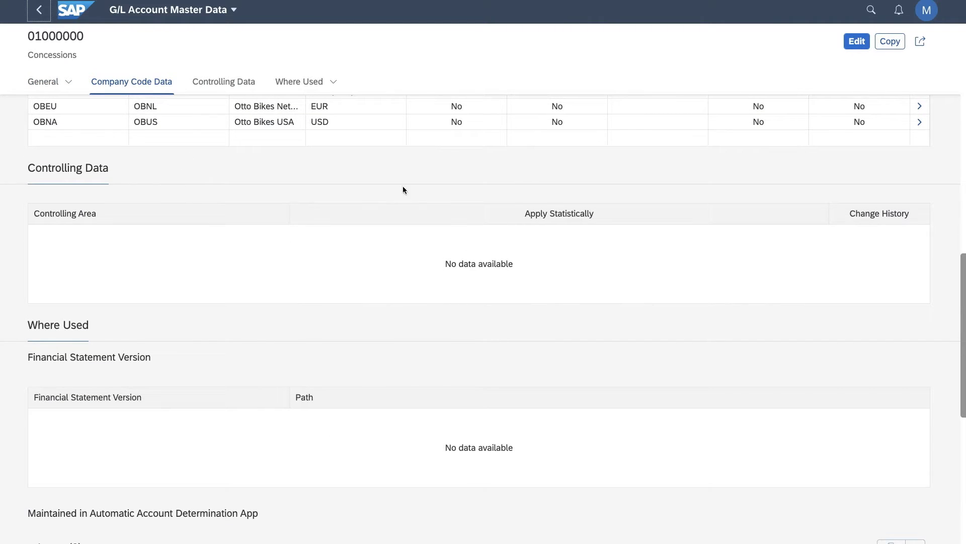
scroll(510, 254, down, 3)
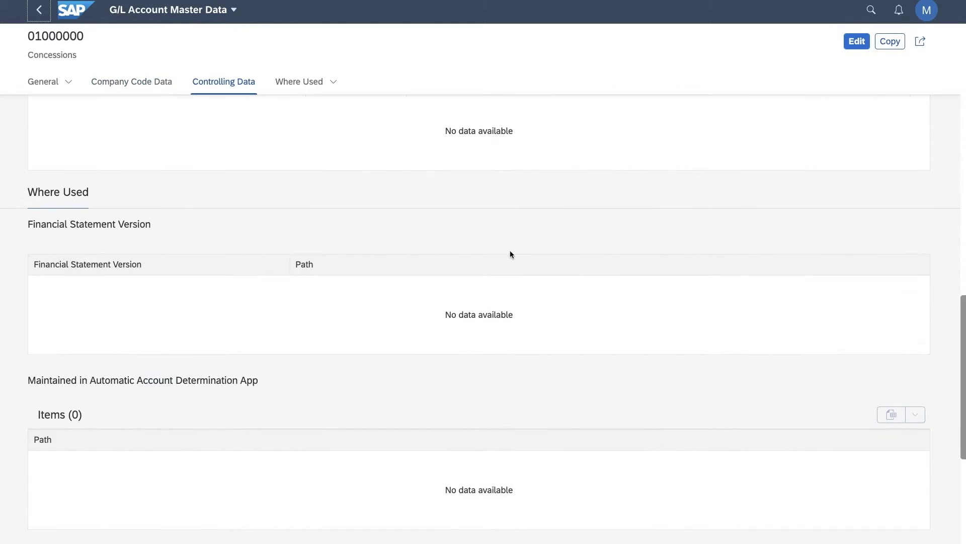
scroll(511, 254, down, 2)
scroll(510, 254, up, 8)
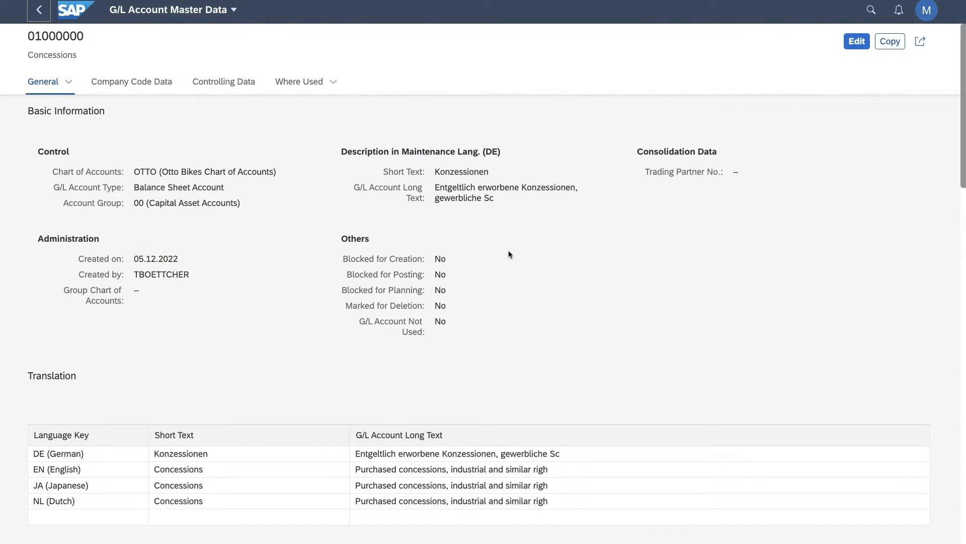
click(38, 13)
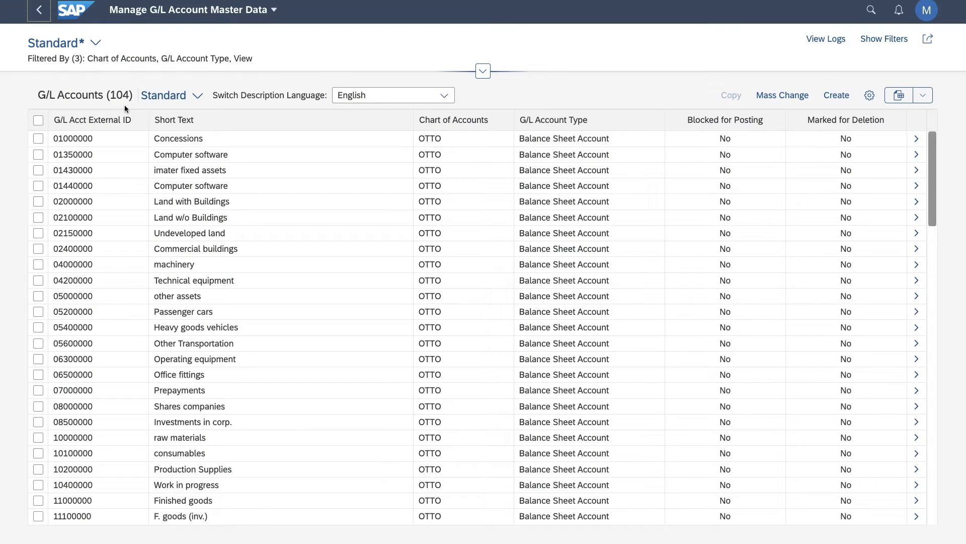
Replace the account type filter with P (Primary Costs or Revenue), list the matching accounts and collapse the filter area.
click(483, 71)
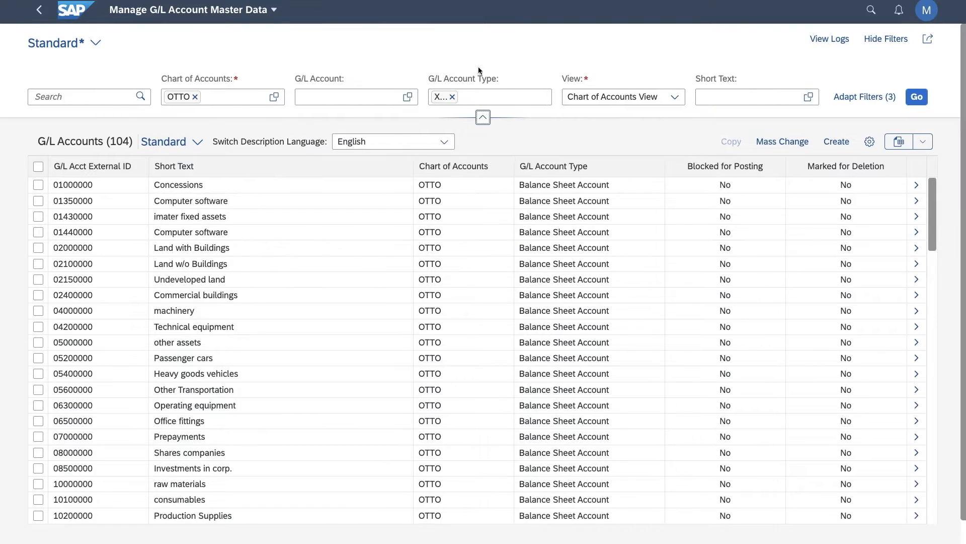
click(501, 96)
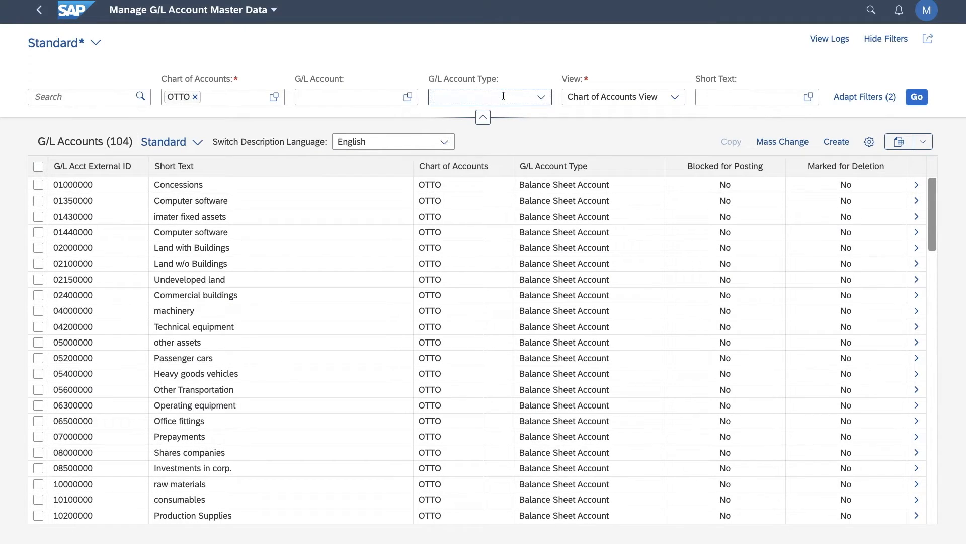
click(542, 96)
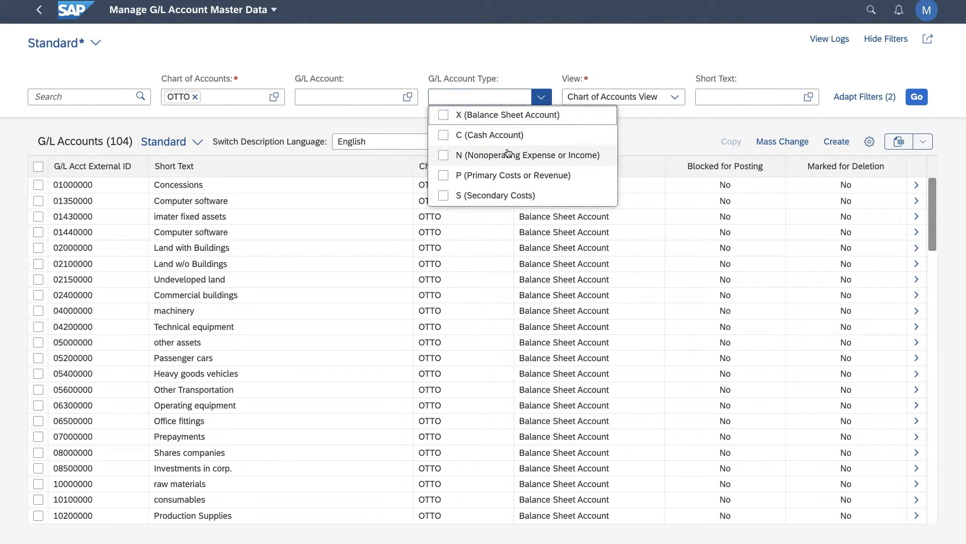
click(444, 176)
click(912, 97)
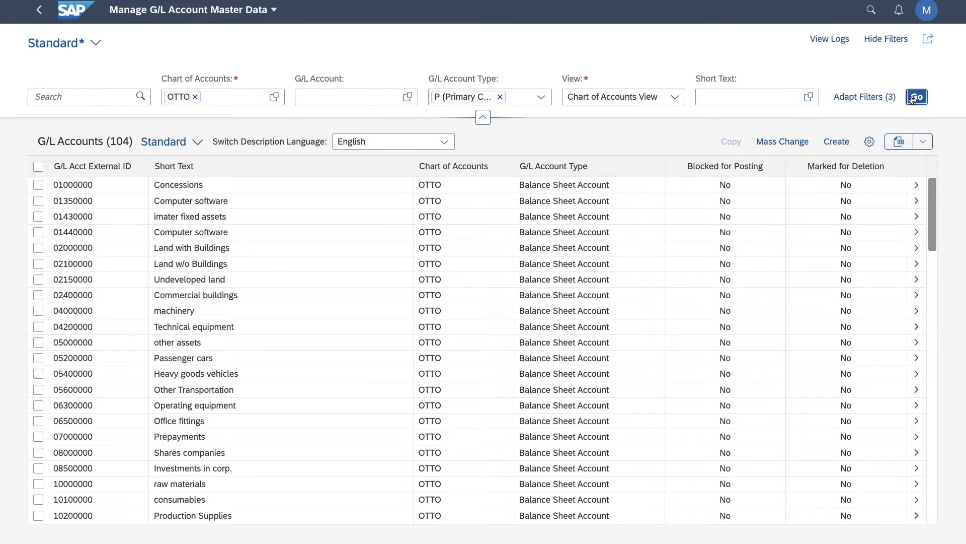
click(483, 117)
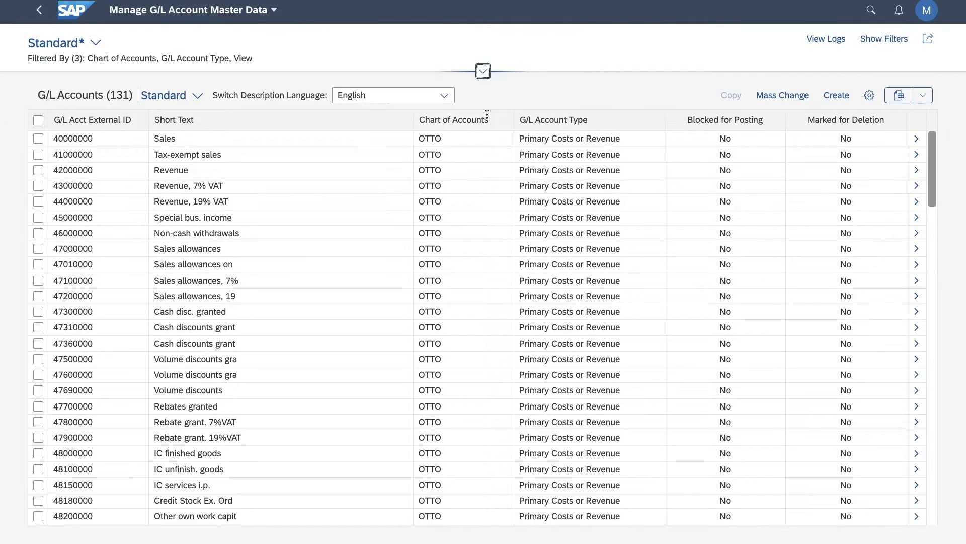
Open the Sales account and review its general, company code, controlling and where-used data, including the automatic account determination items.
click(39, 139)
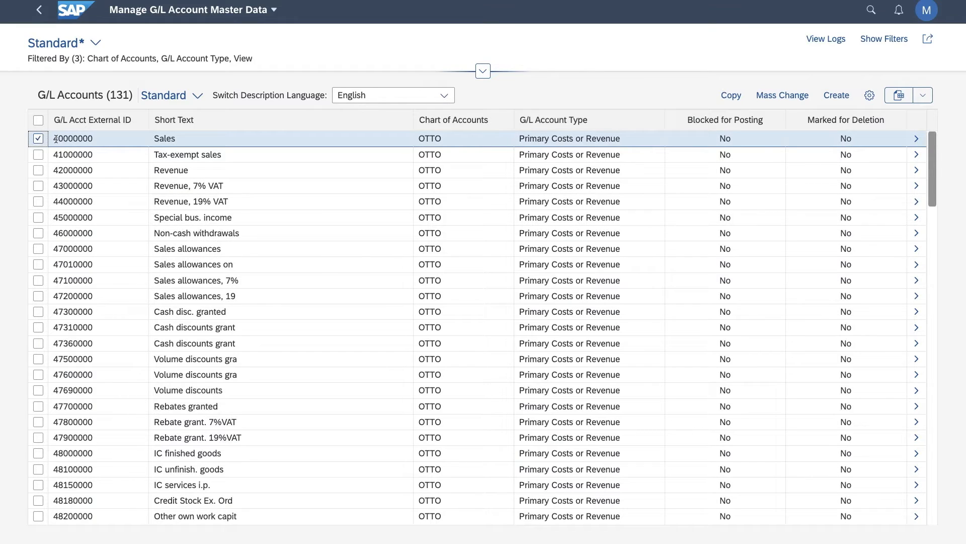
click(917, 139)
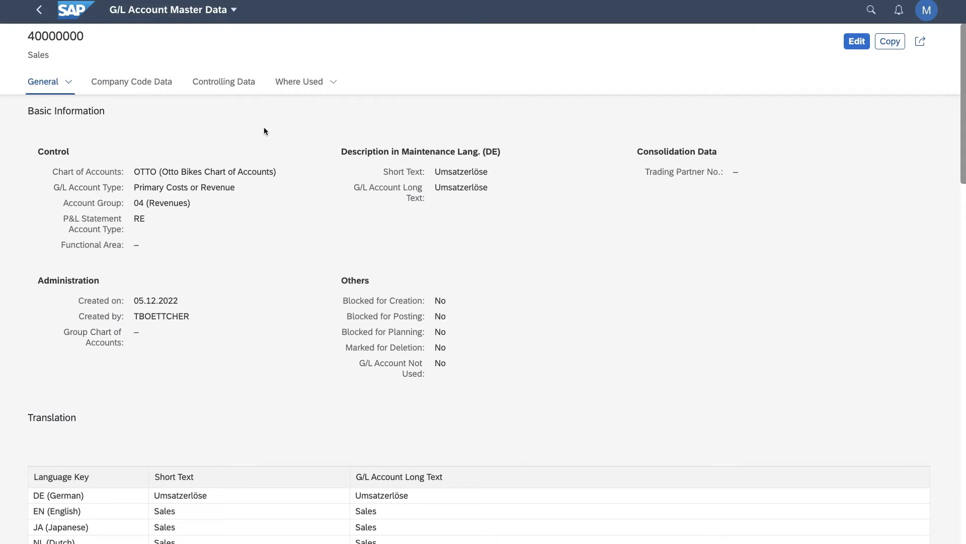
click(142, 83)
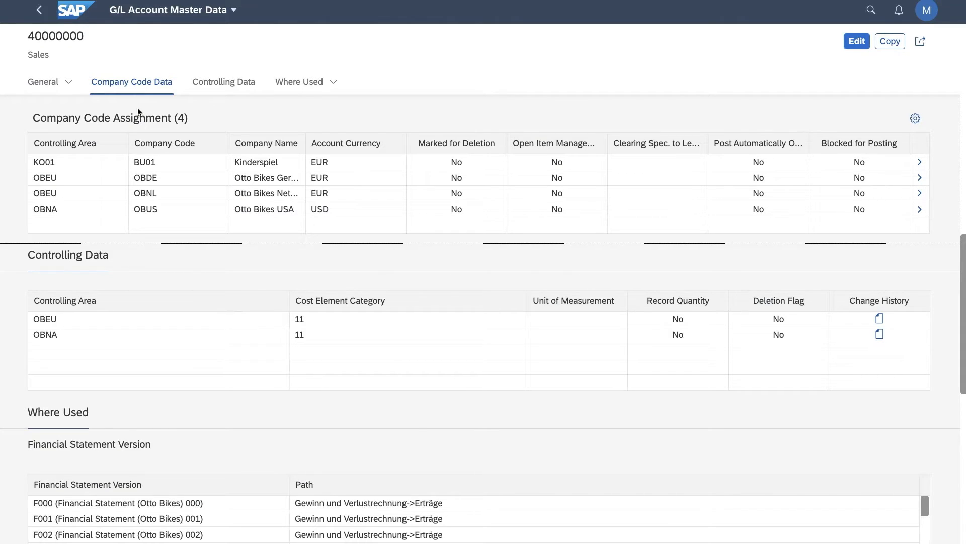
scroll(74, 307, down, 3)
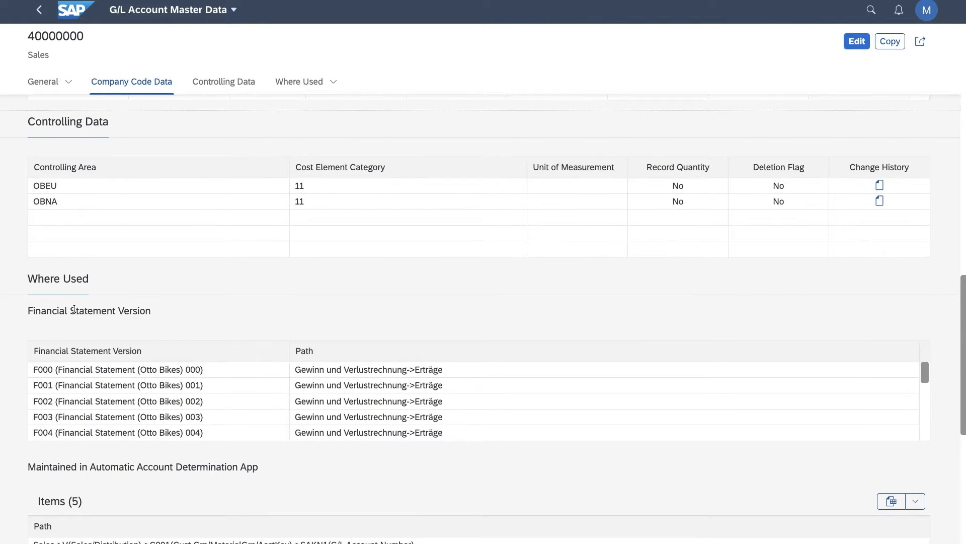
scroll(73, 309, down, 1)
scroll(103, 340, down, 5)
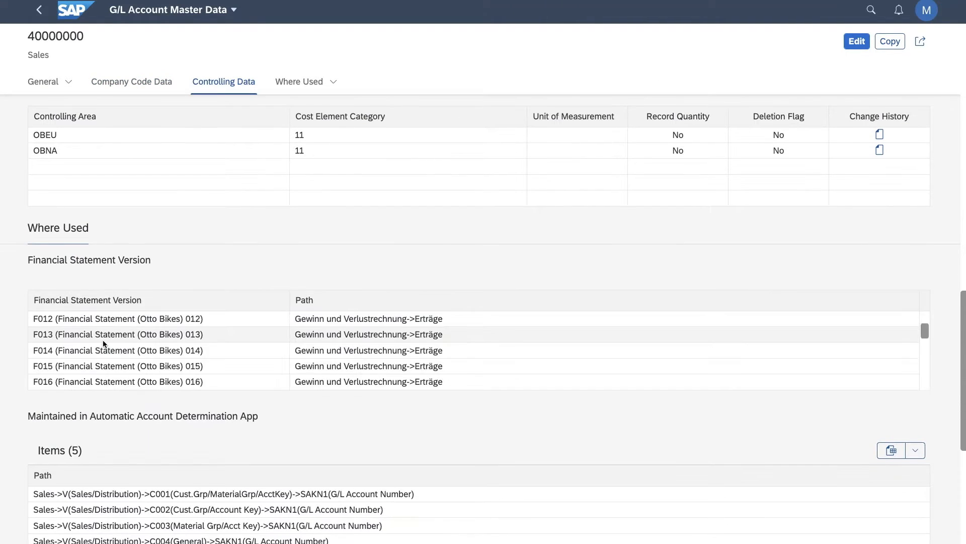
scroll(18, 324, down, 3)
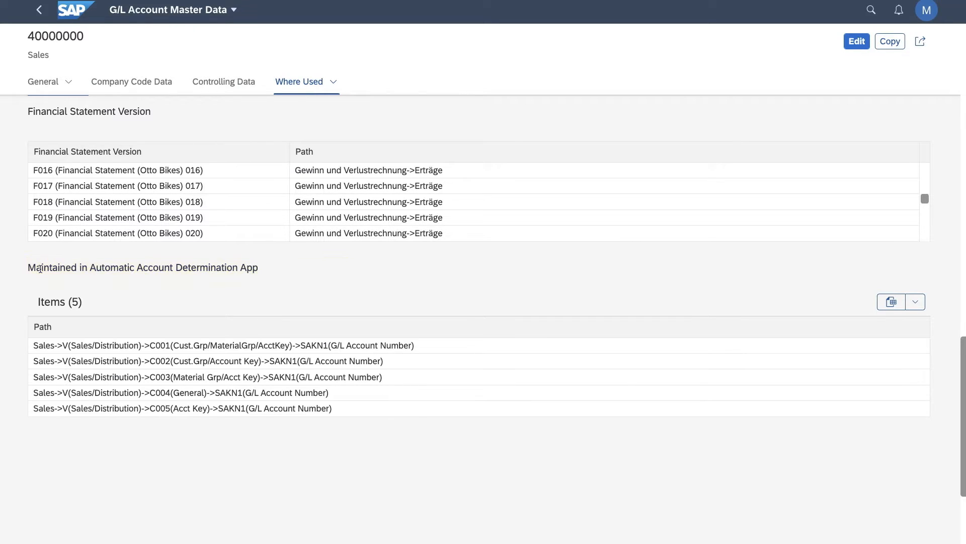
scroll(41, 268, down, 1)
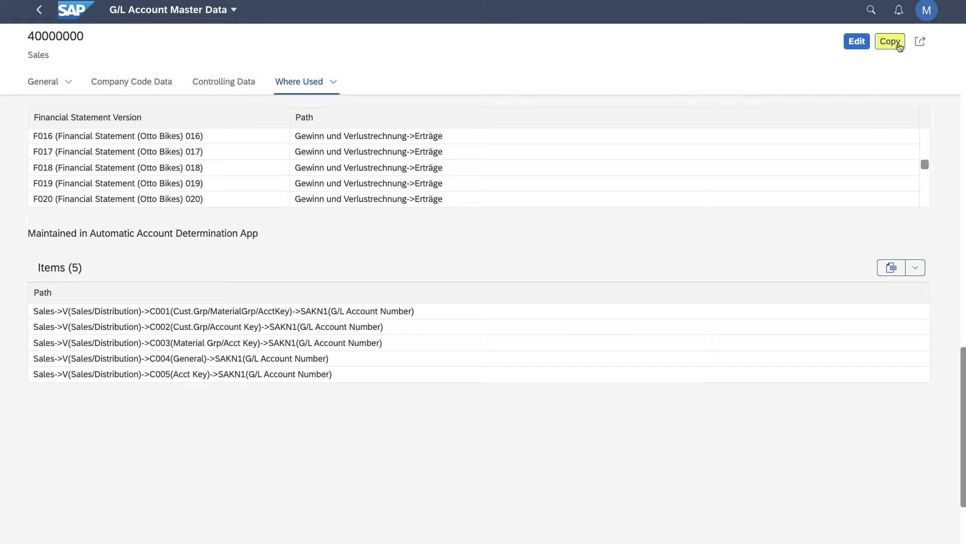
Copy the Sales account for all four company codes, entering a new G/L account number and the description sales2.
click(898, 44)
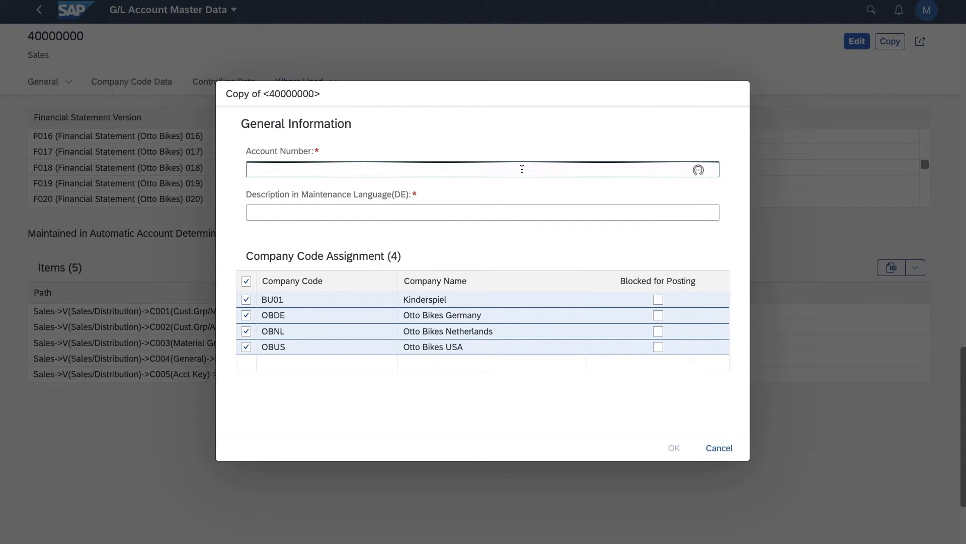
text(4000000001)
key(Tab)
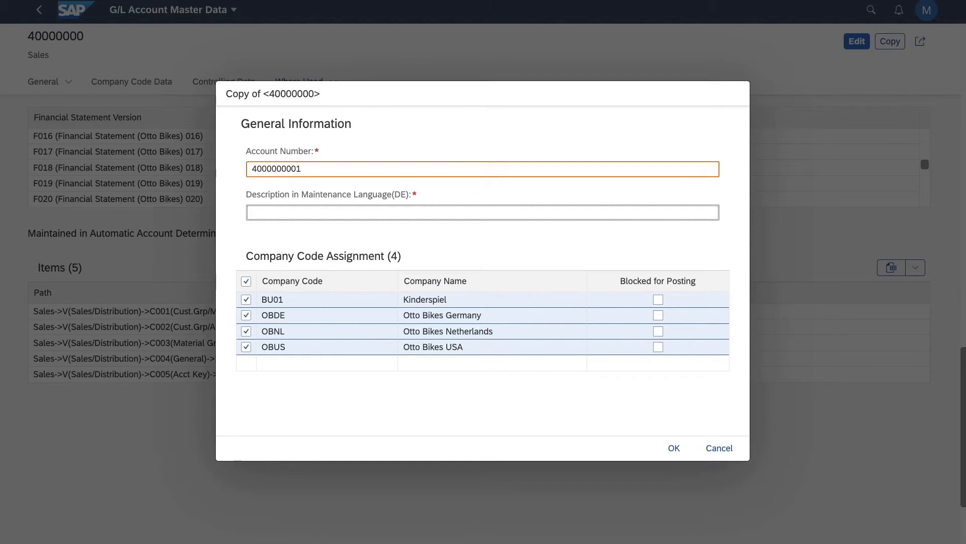
text(sales2)
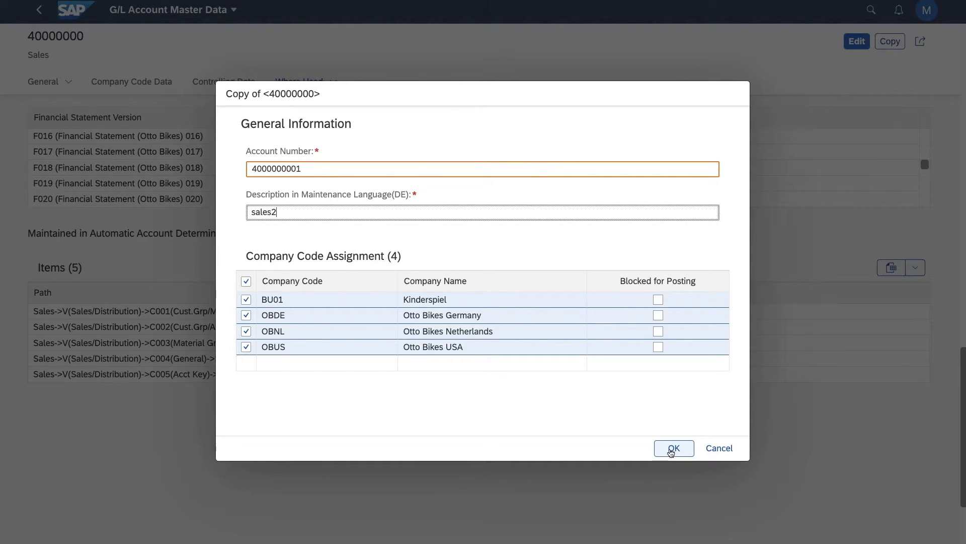
click(670, 451)
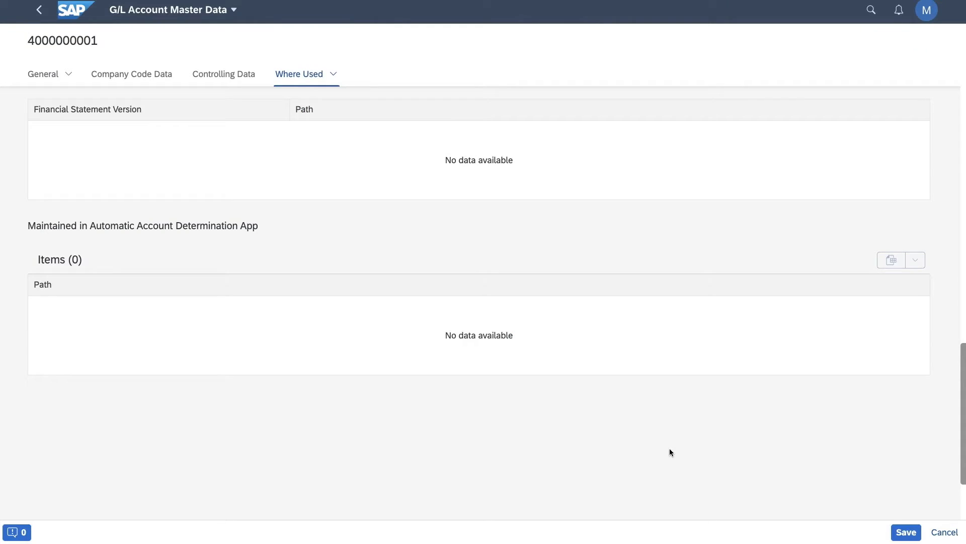
Look back over the copied account's where-used, controlling, company code and general data, including the short texts per language.
scroll(460, 343, up, 5)
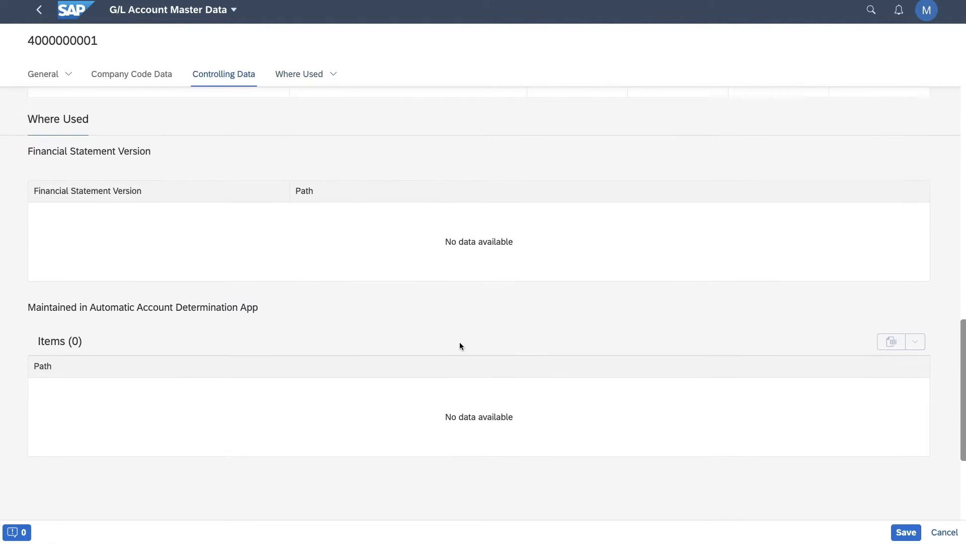
scroll(460, 346, up, 5)
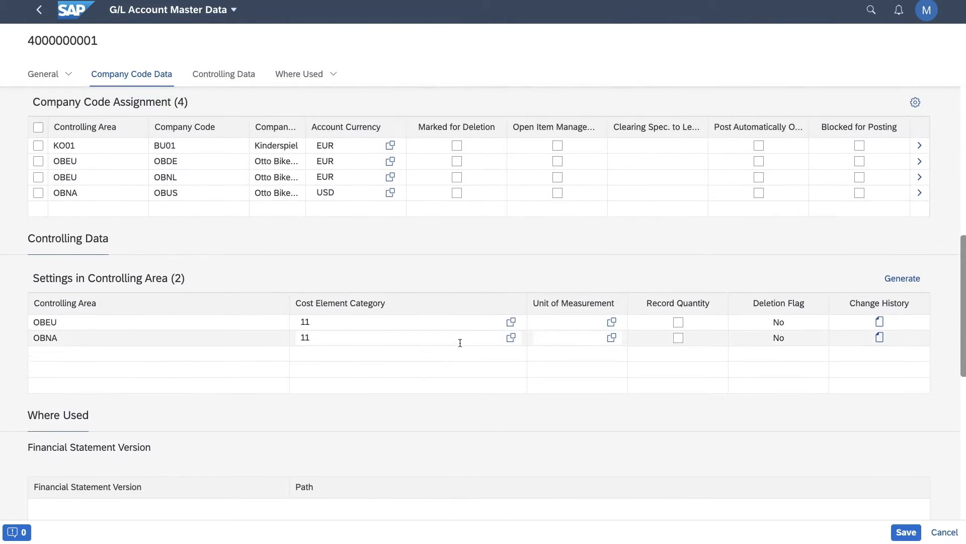
scroll(460, 346, up, 5)
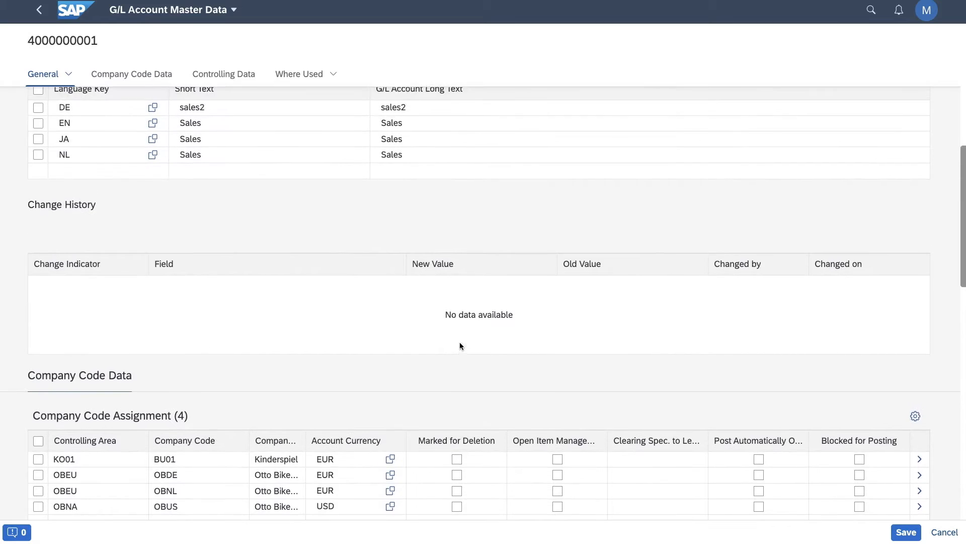
scroll(460, 343, up, 5)
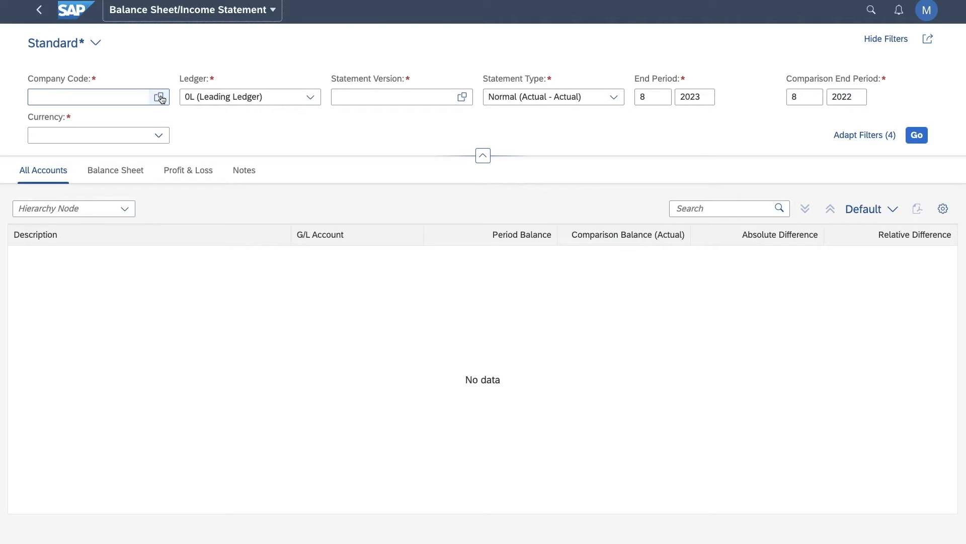
Filter the balance sheet/income statement by company code OBDE (Otto Bikes Germany) and ledger 0L (Leading Ledger).
click(160, 98)
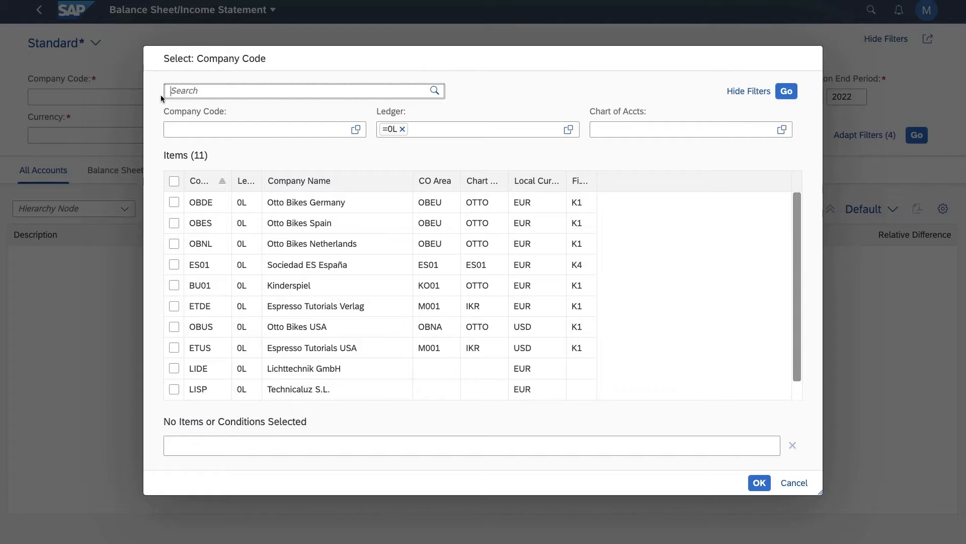
click(174, 201)
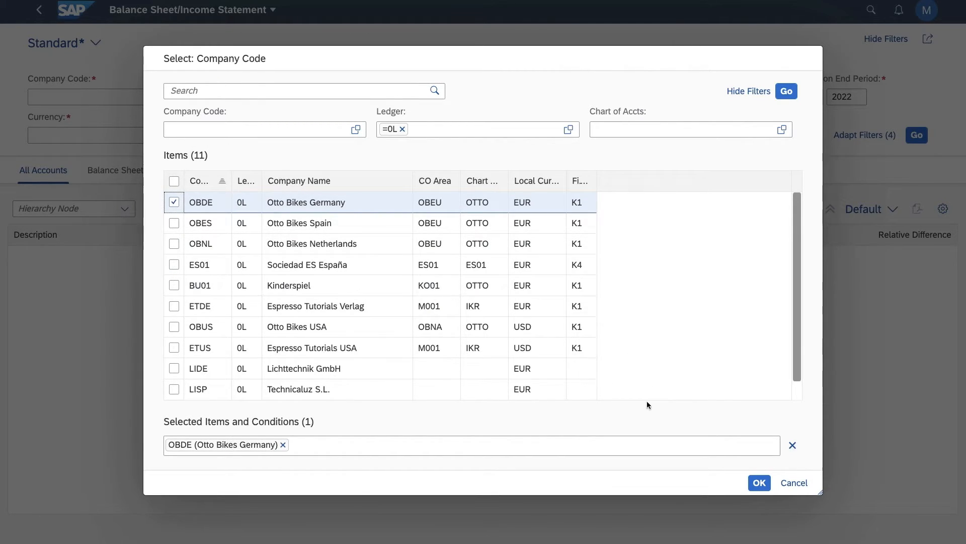
click(757, 482)
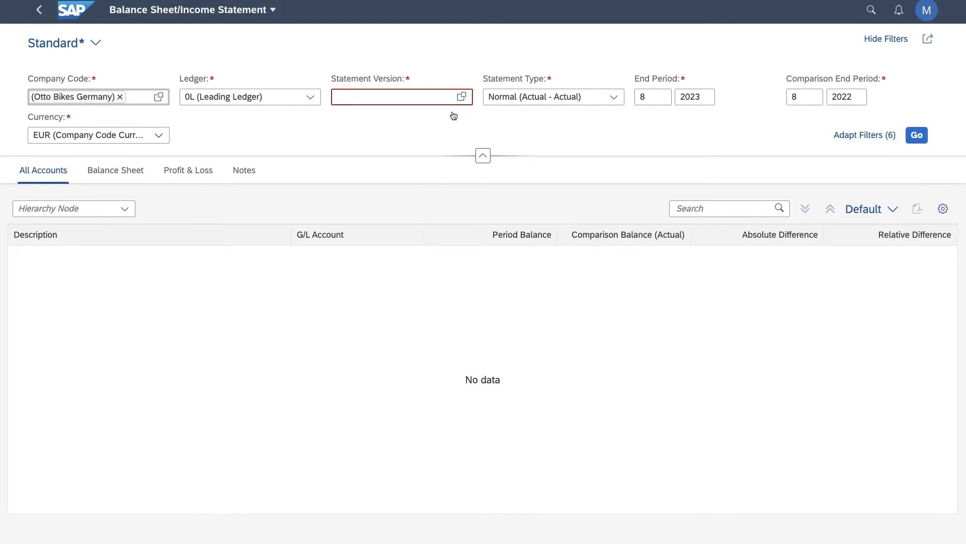
click(311, 98)
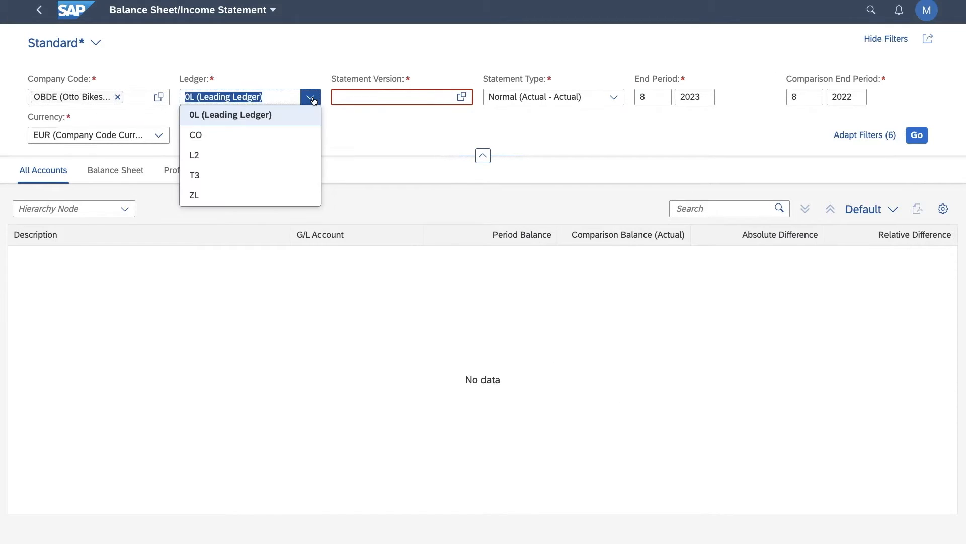
click(283, 118)
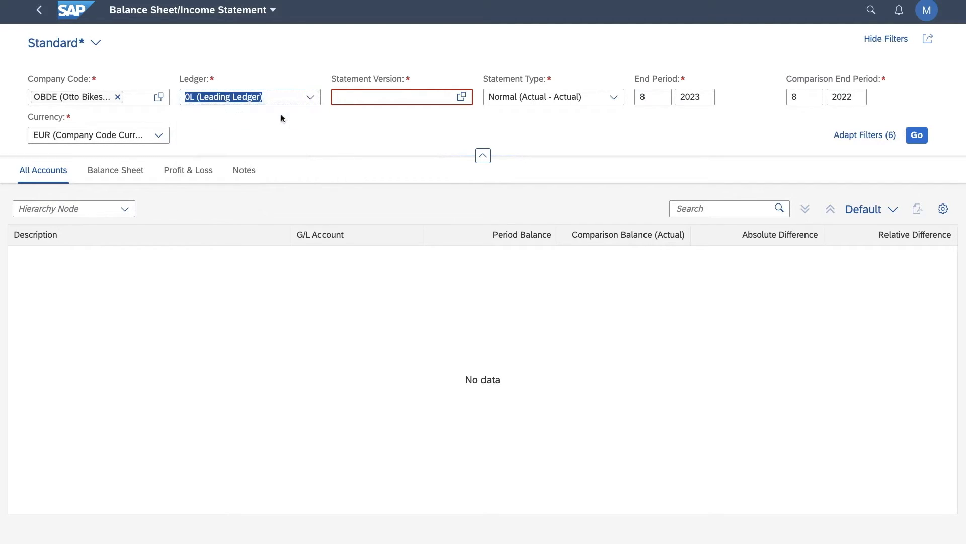
Choose statement version F002 from the Otto Bikes versions and keep the statement type Normal (Actual - Actual).
click(461, 97)
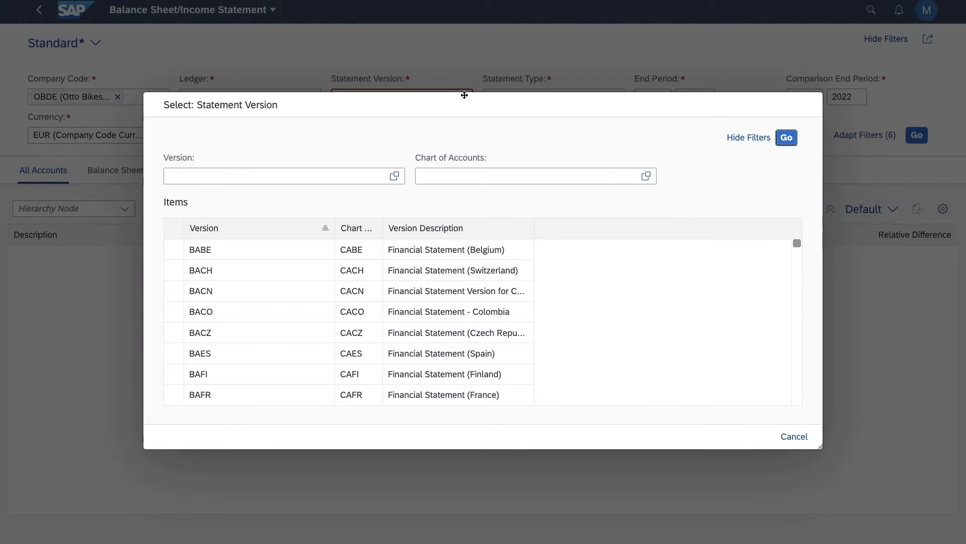
scroll(322, 289, down, 5)
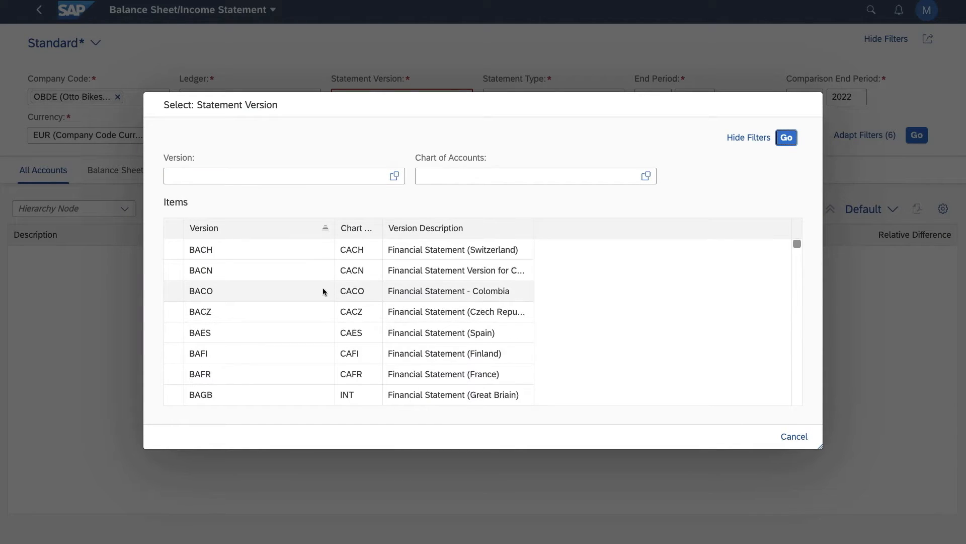
scroll(323, 291, down, 15)
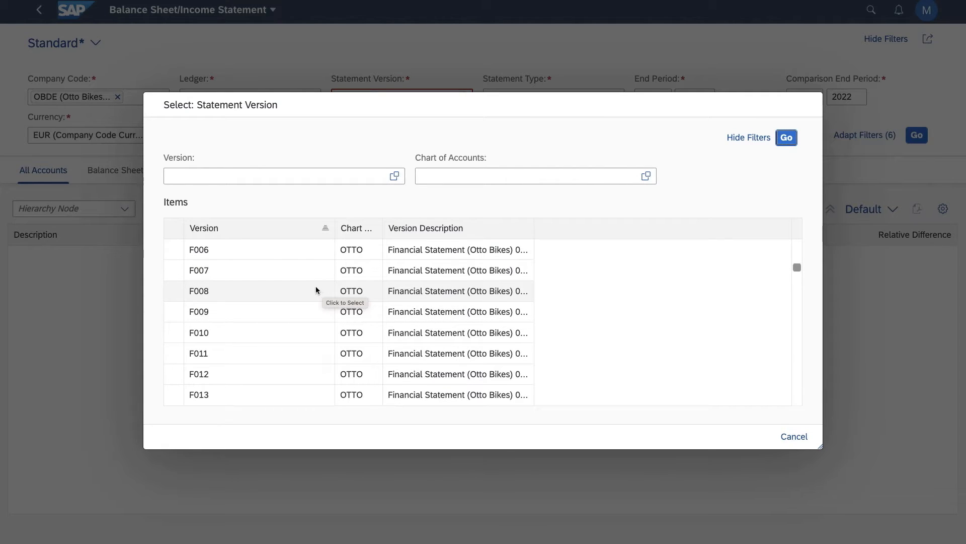
scroll(316, 289, up, 6)
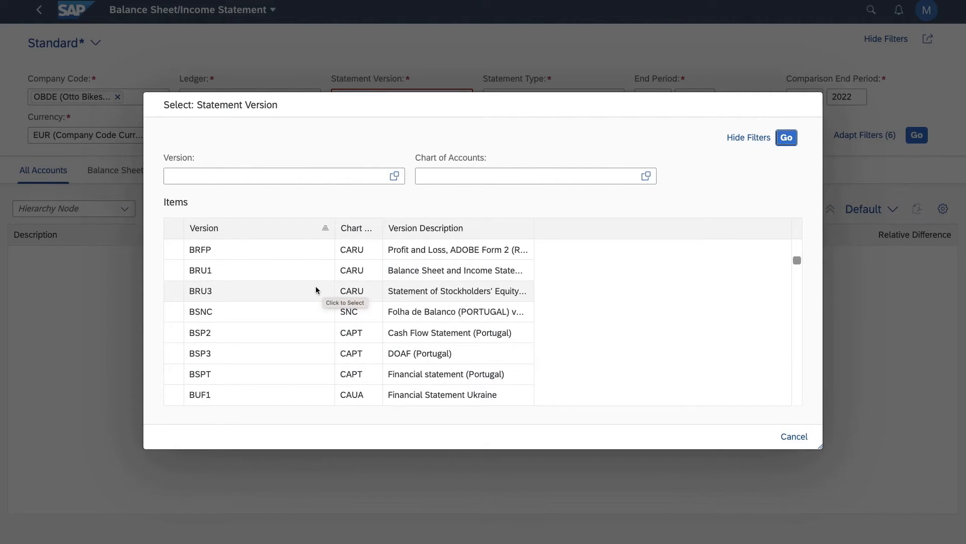
scroll(275, 345, down, 3)
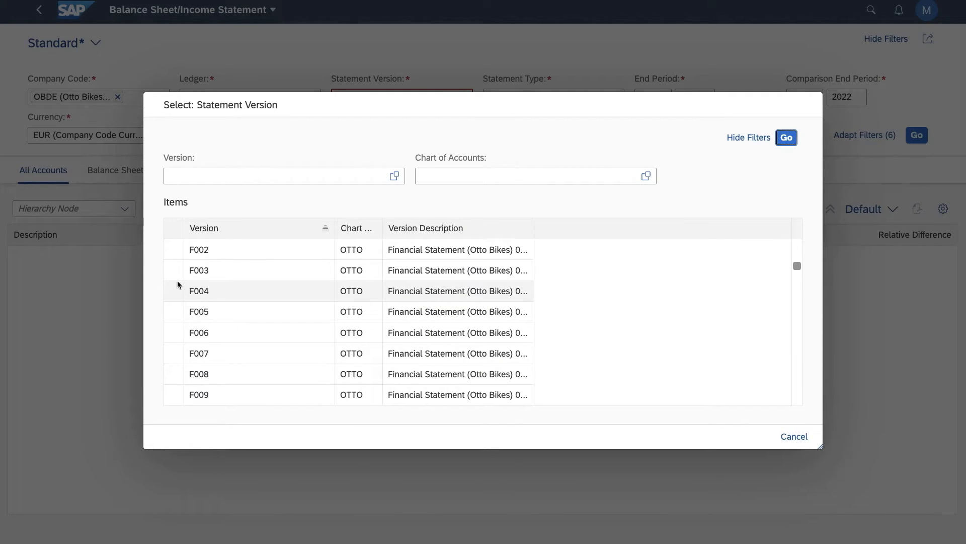
click(175, 252)
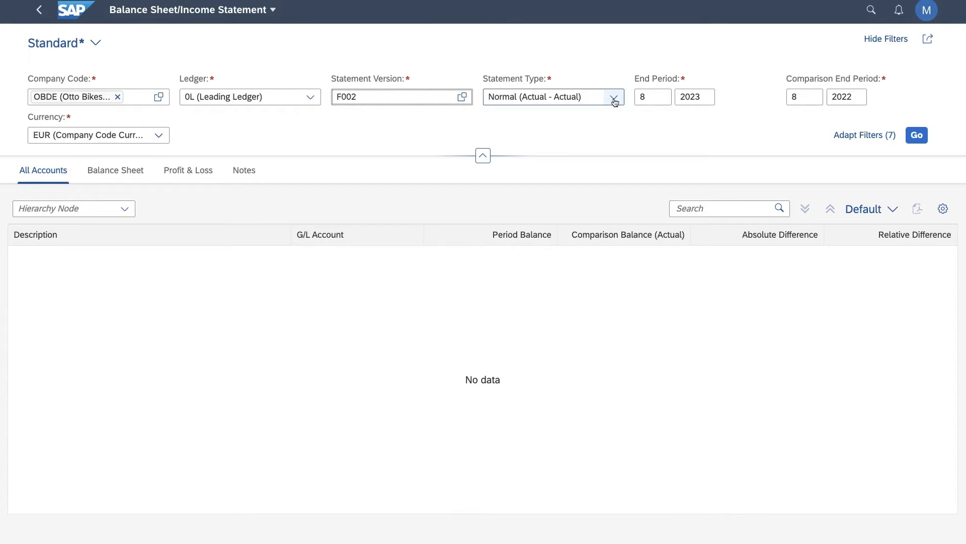
click(614, 101)
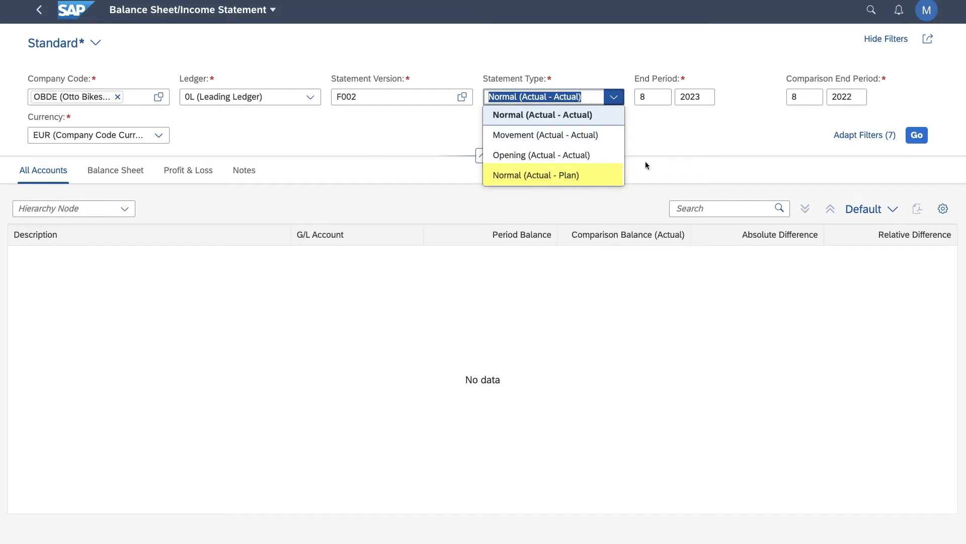
click(687, 151)
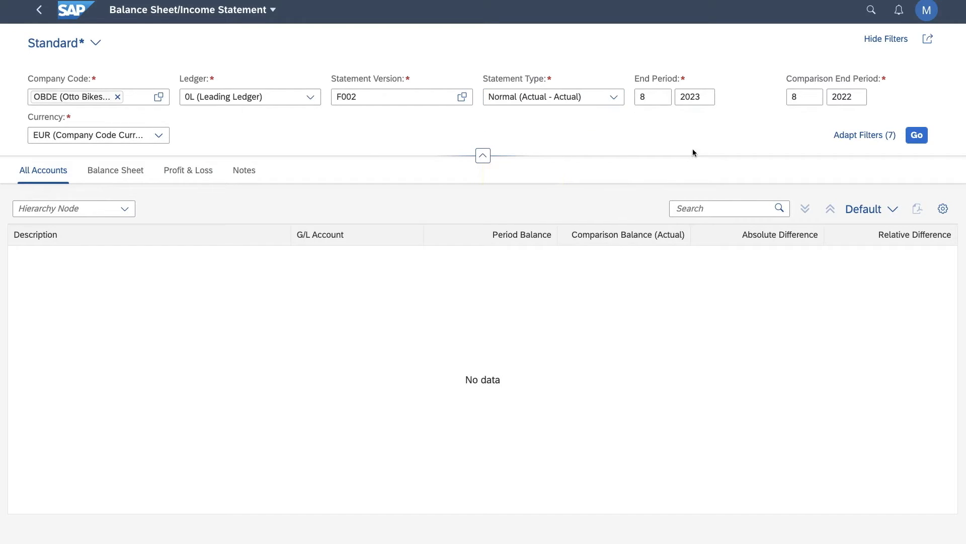
Add the Profit Center field from the Financial Statement group to the report's filters, leaving its value empty.
click(878, 136)
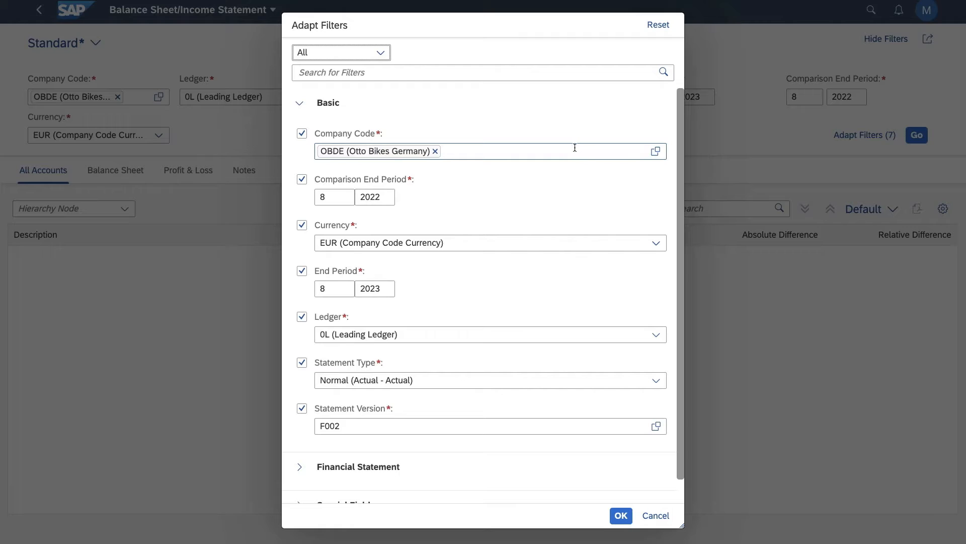
scroll(574, 148, down, 1)
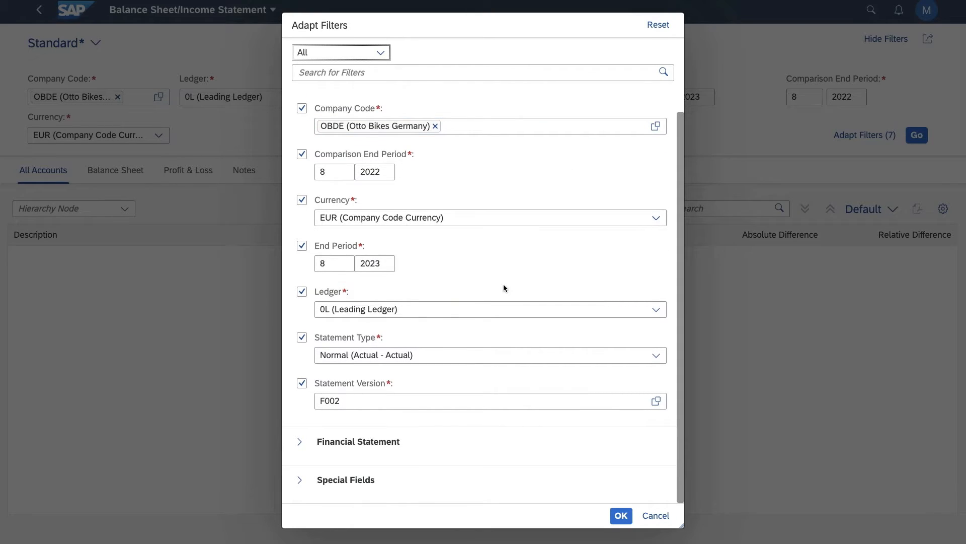
click(306, 445)
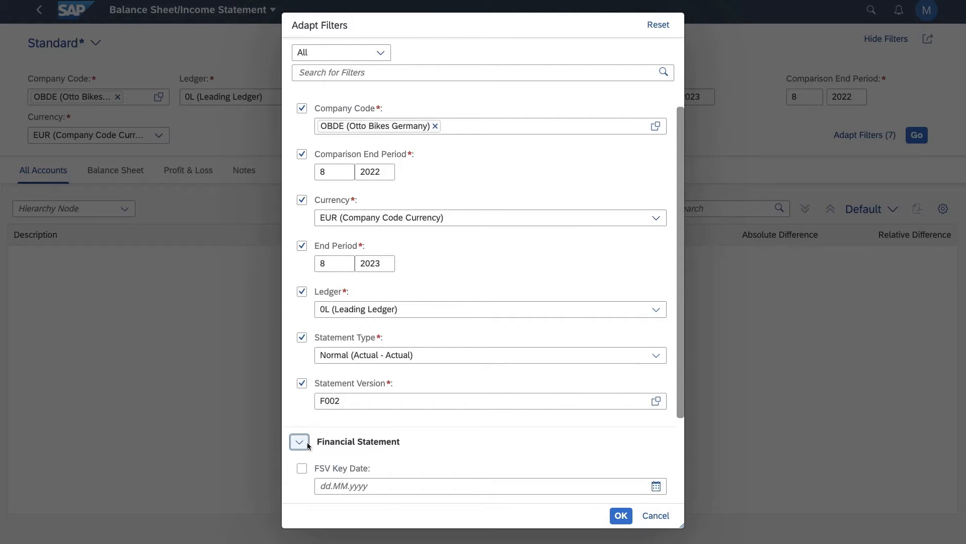
scroll(357, 421, down, 3)
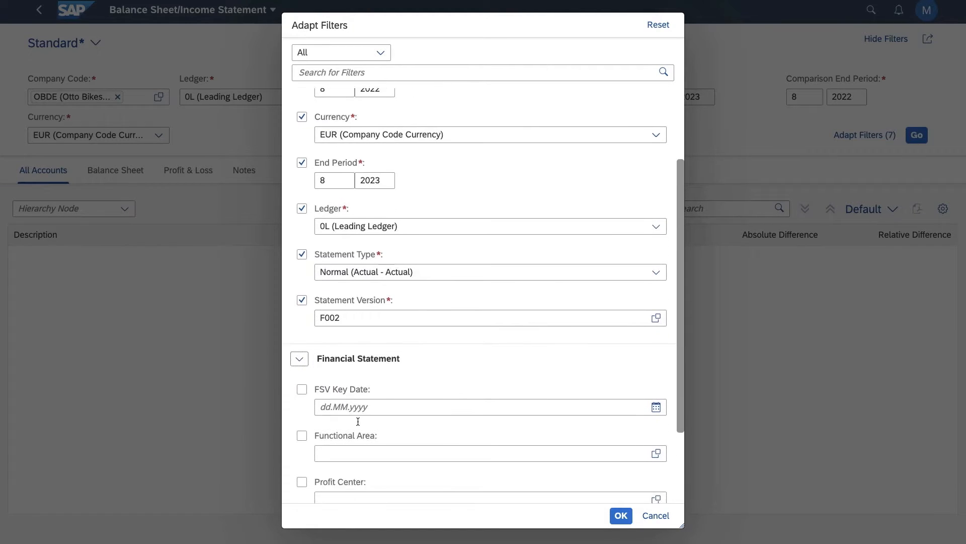
scroll(358, 421, down, 3)
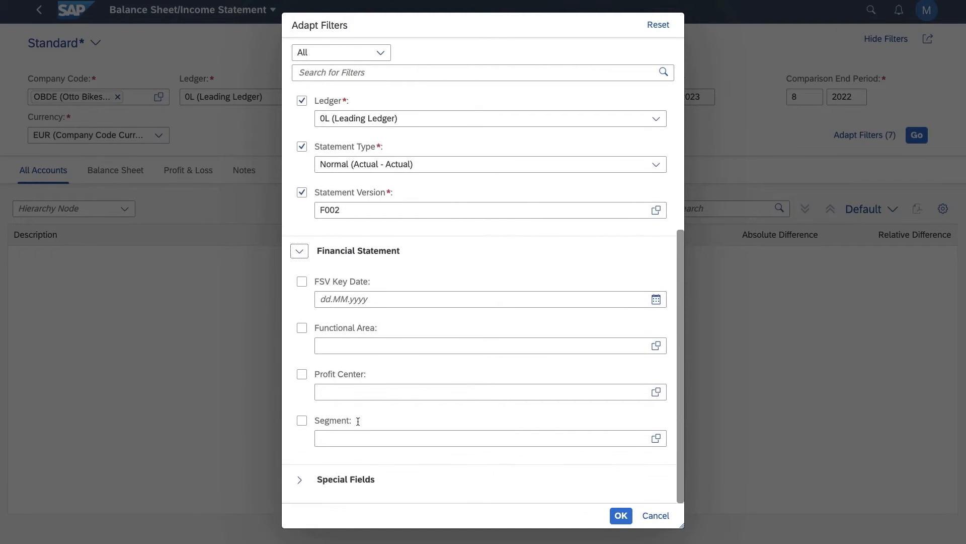
click(302, 377)
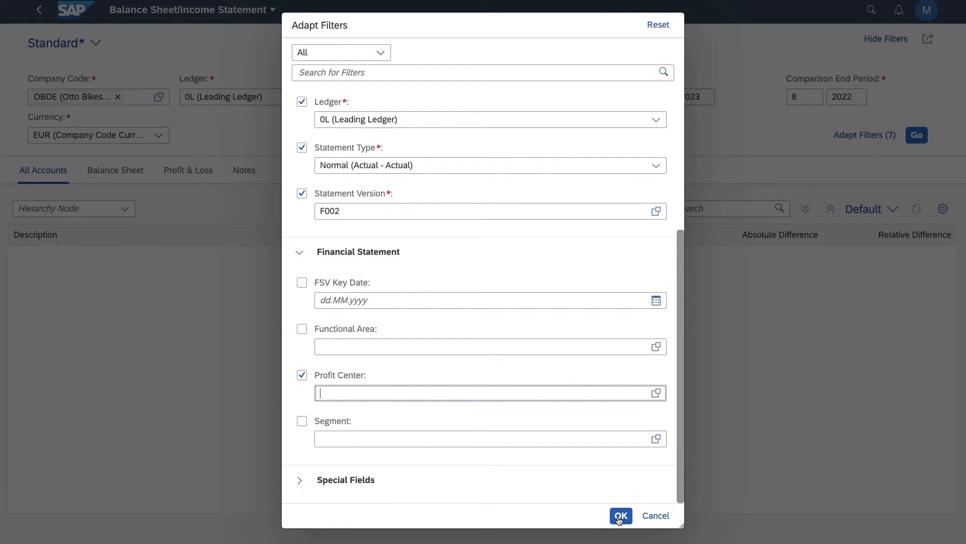
click(620, 516)
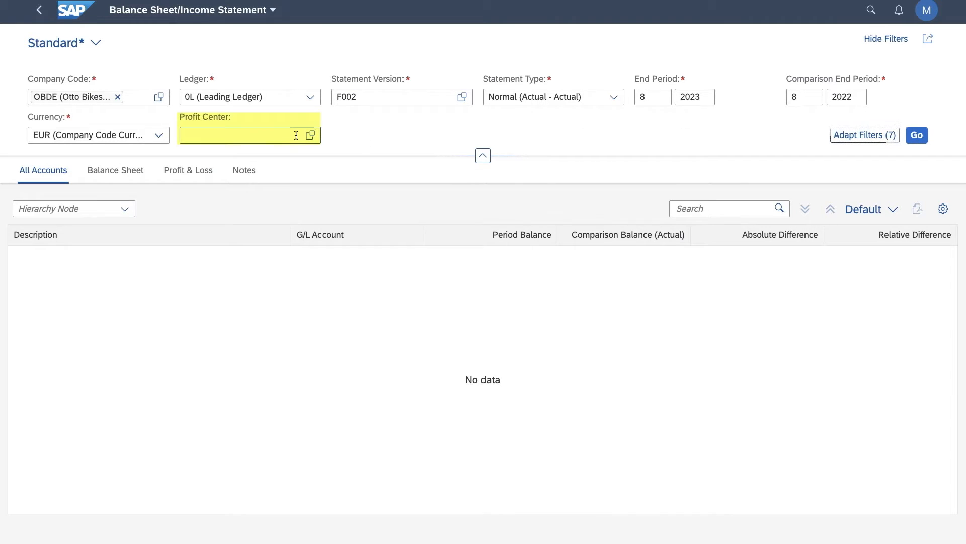
click(264, 133)
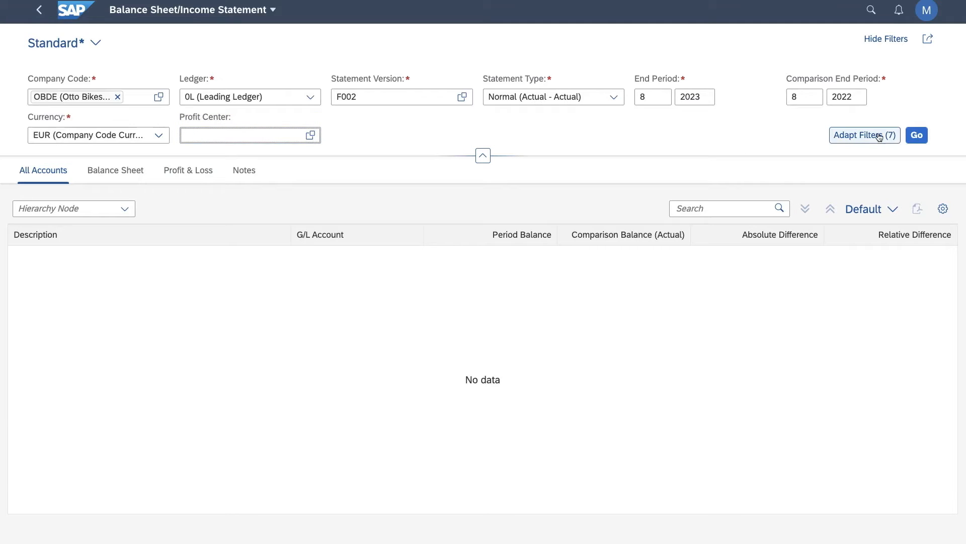
Run the financial statement and expand Assets and Current Assets to show the individual G/L accounts.
click(916, 136)
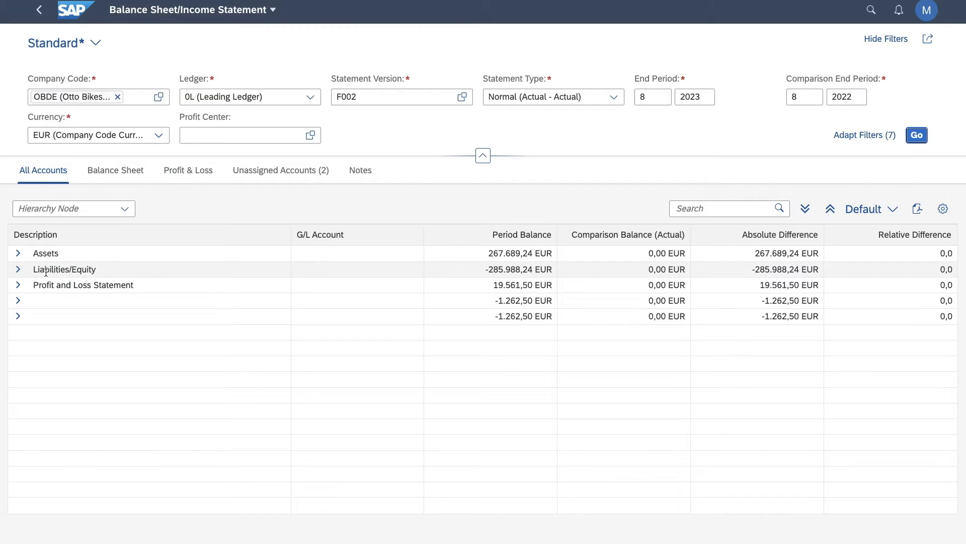
click(18, 253)
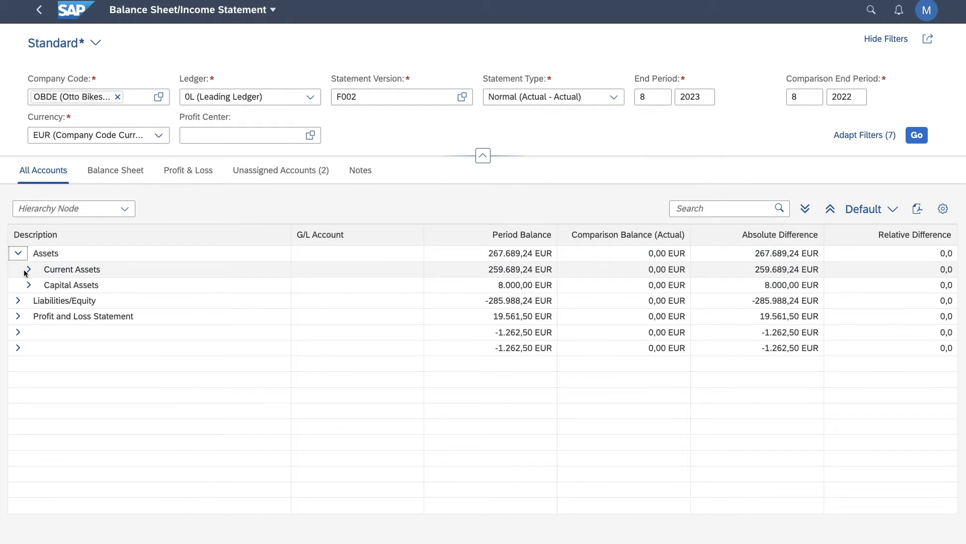
click(28, 270)
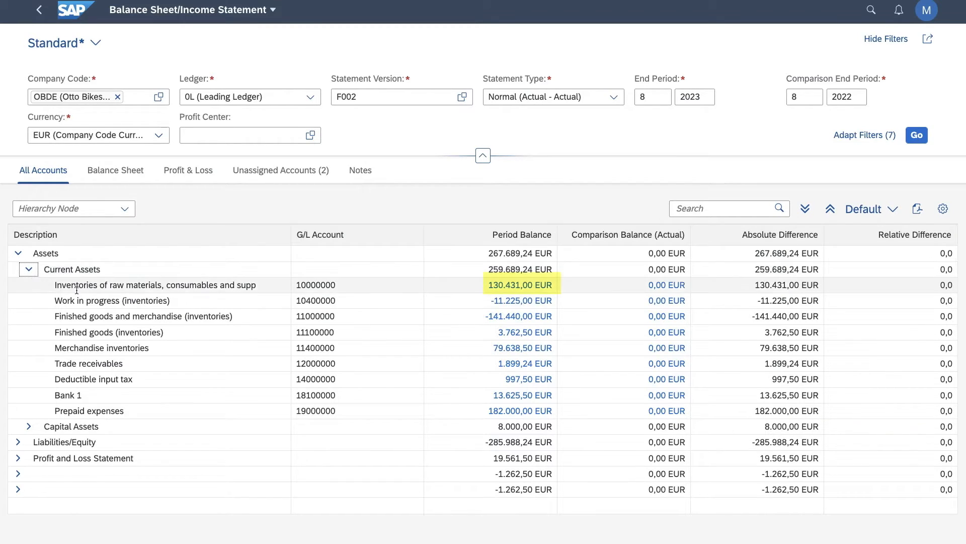
Trace the raw materials inventories balance through its G/L balances to the 01.2023 line items, and return to the financial statement.
click(547, 289)
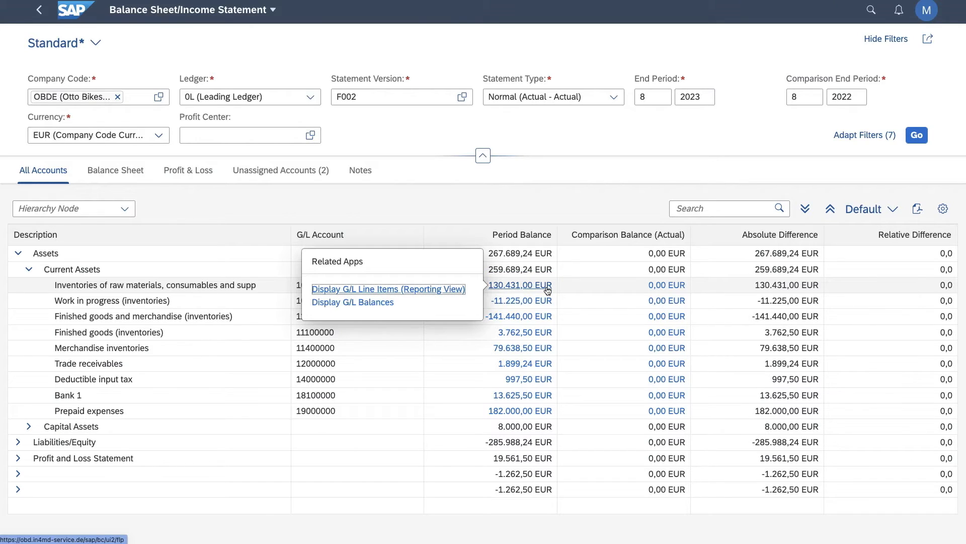
click(378, 302)
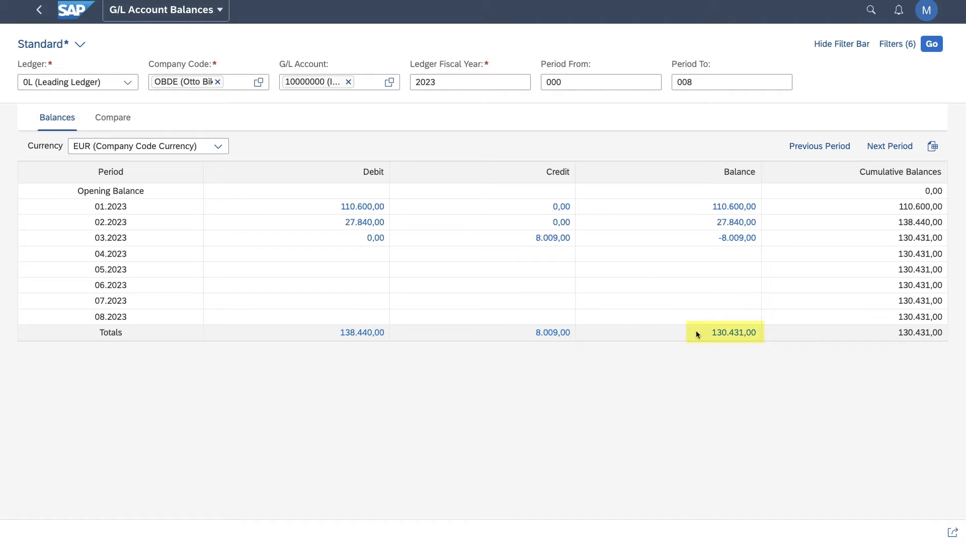
click(742, 212)
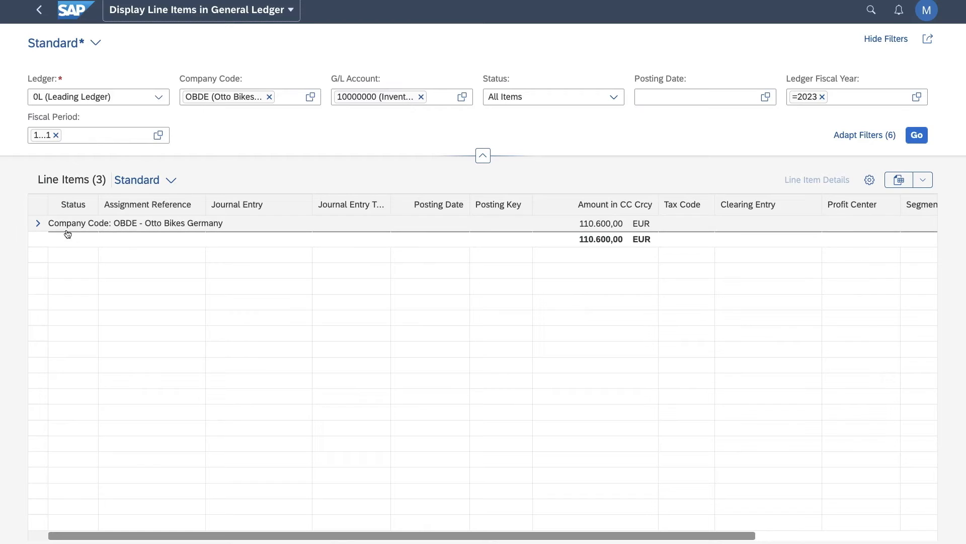
click(39, 224)
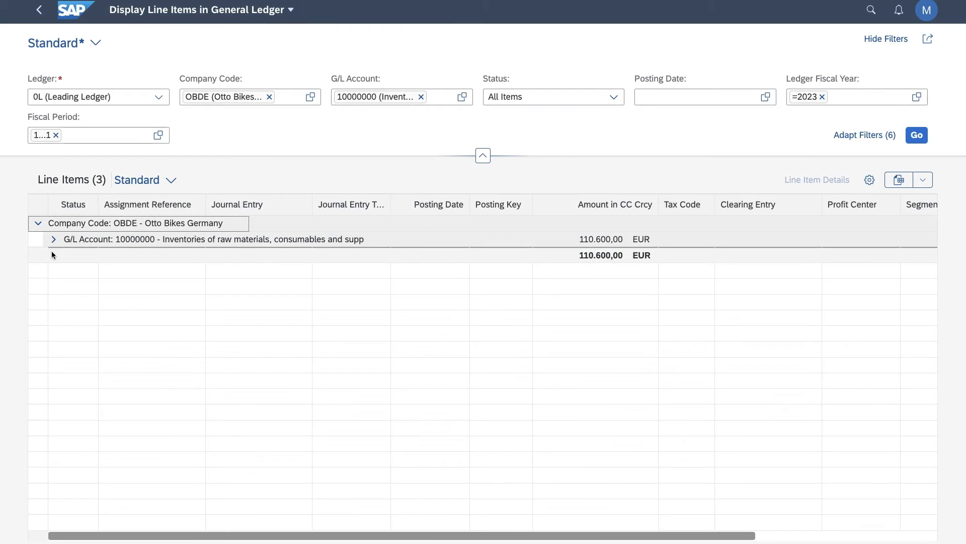
click(55, 241)
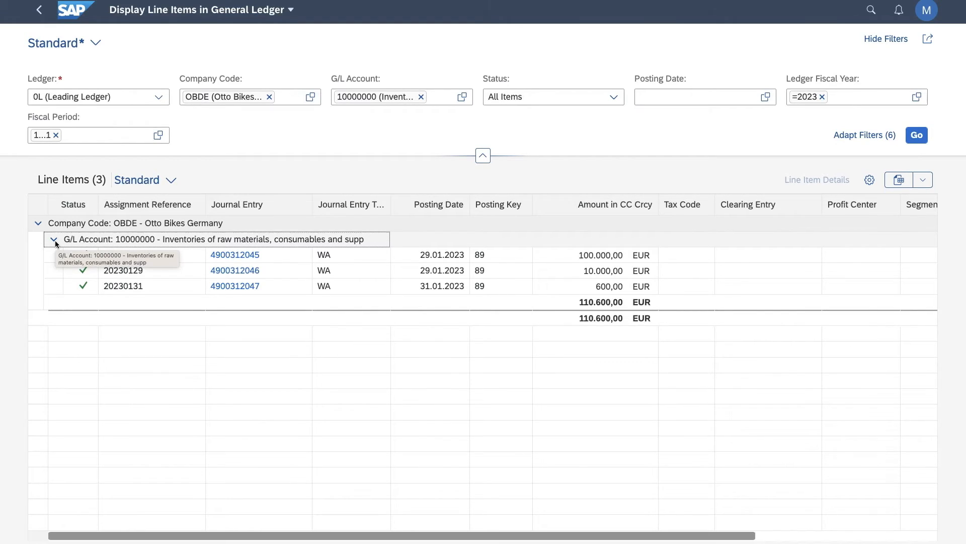
click(38, 11)
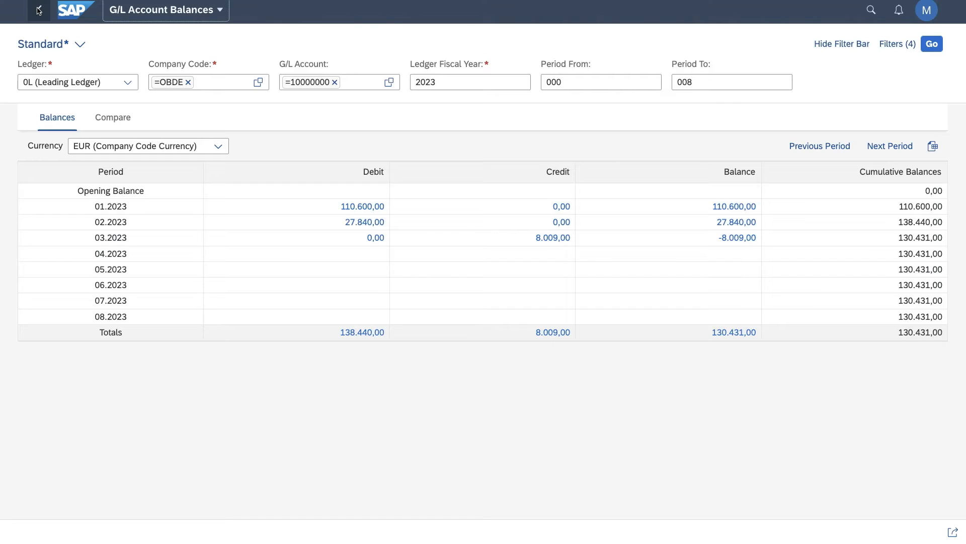
click(38, 10)
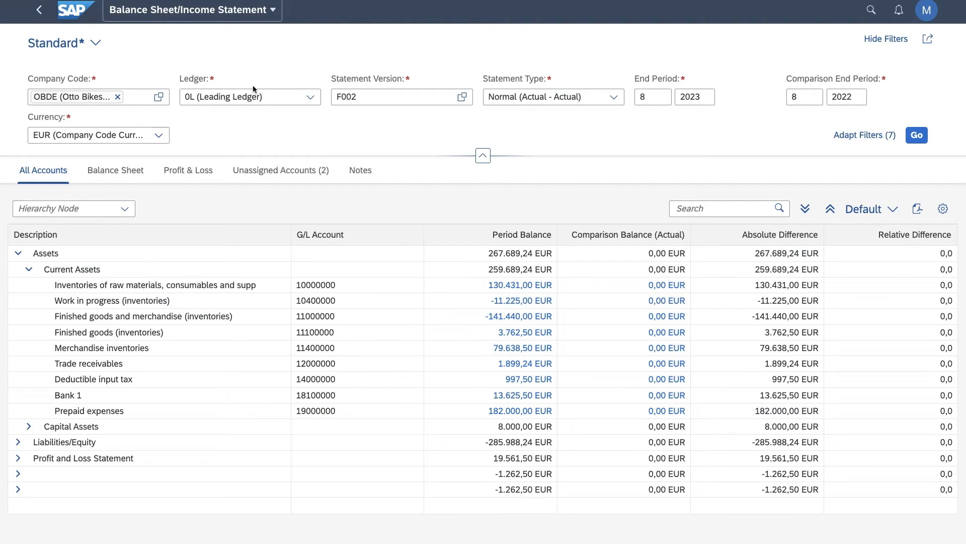
Collapse the filter area and open the sharing options for the financial statement.
click(482, 156)
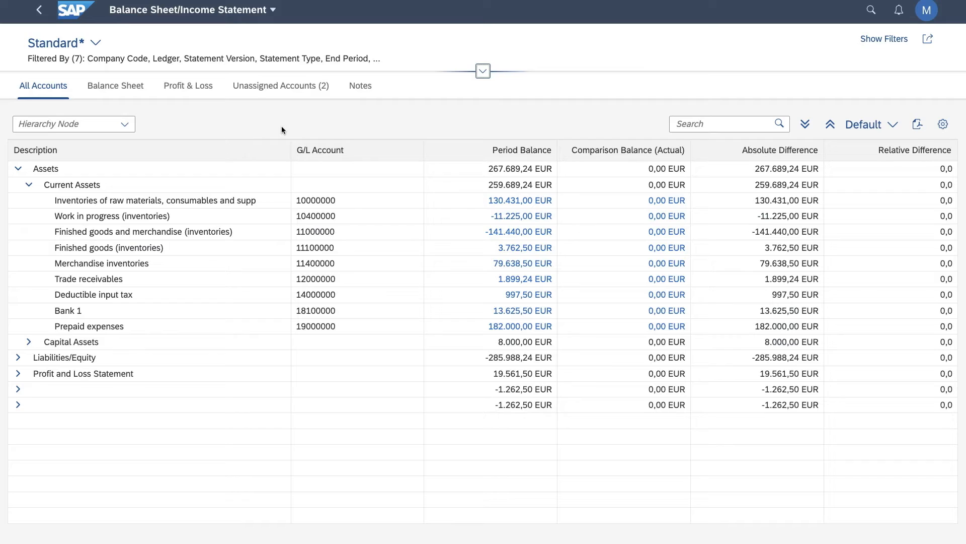
click(930, 39)
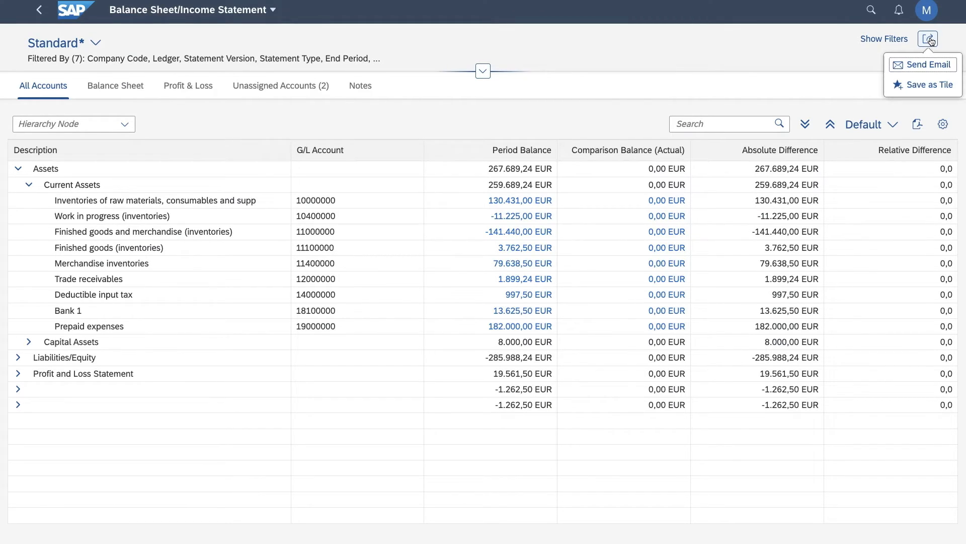
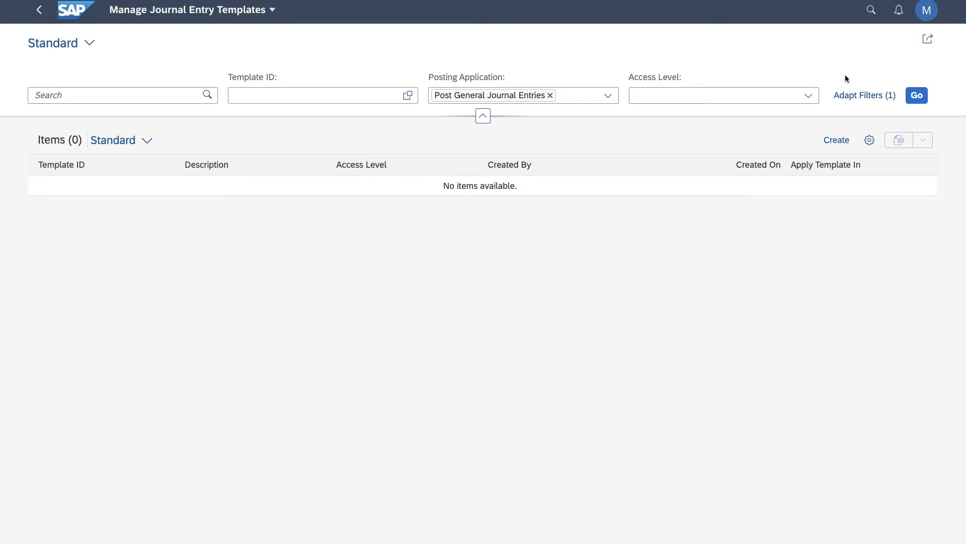
List the existing journal entry templates and create a new template that applies to Post General Journal Entries.
click(917, 96)
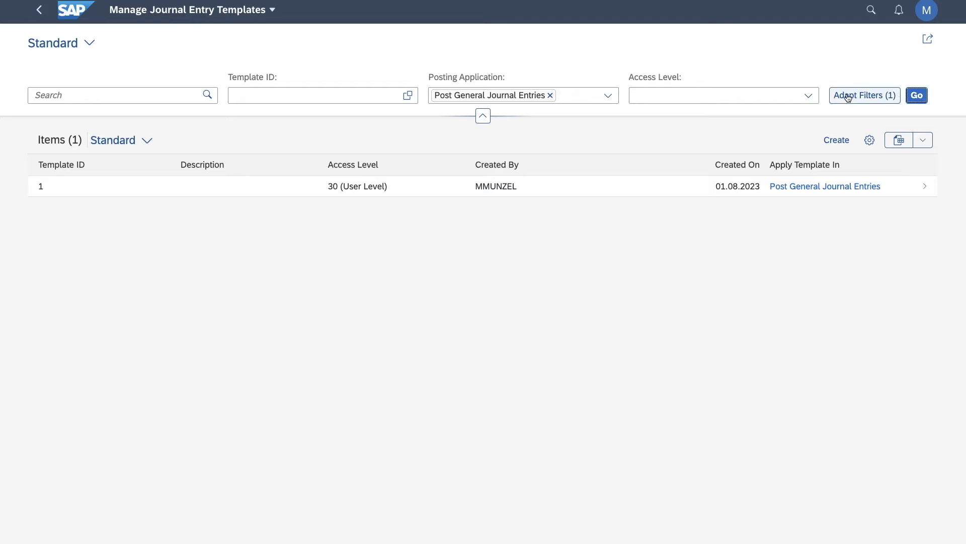
click(836, 139)
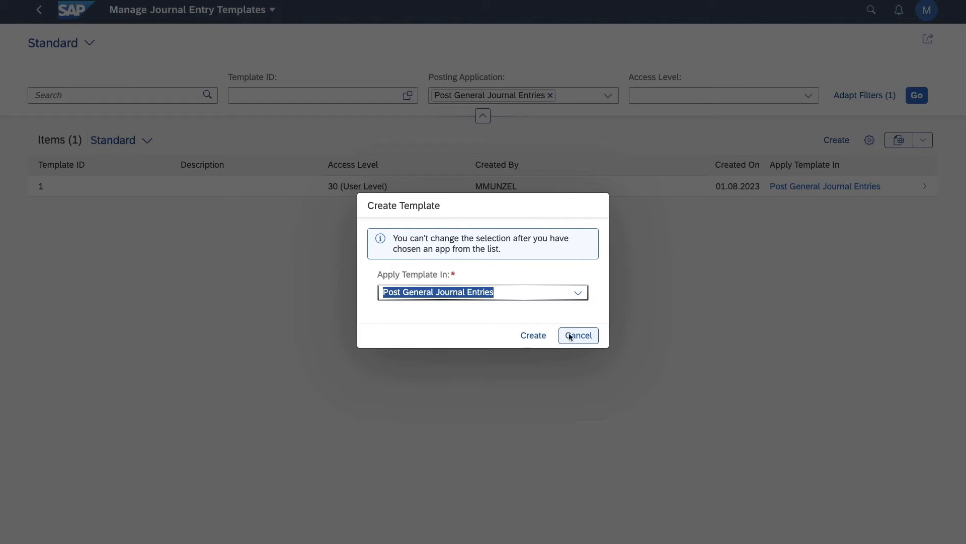
click(579, 294)
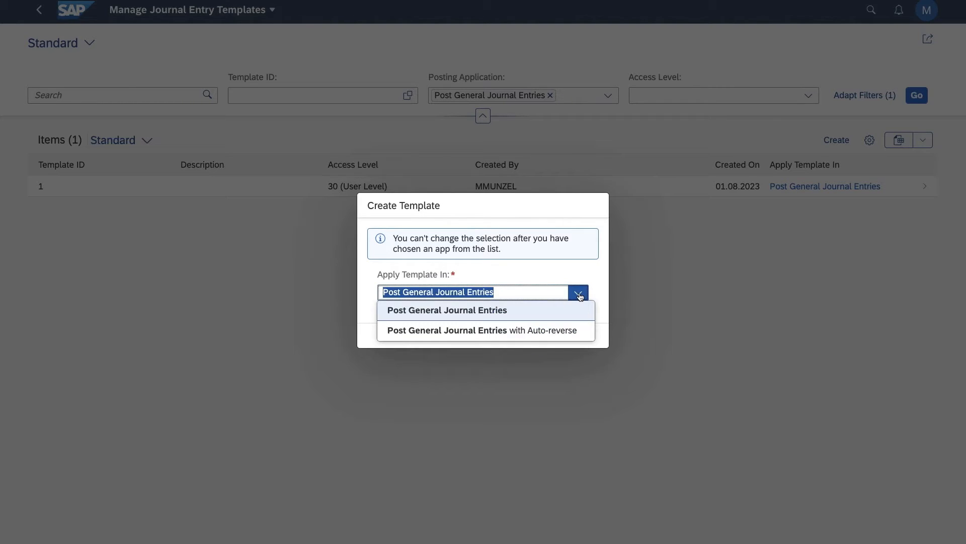
click(508, 312)
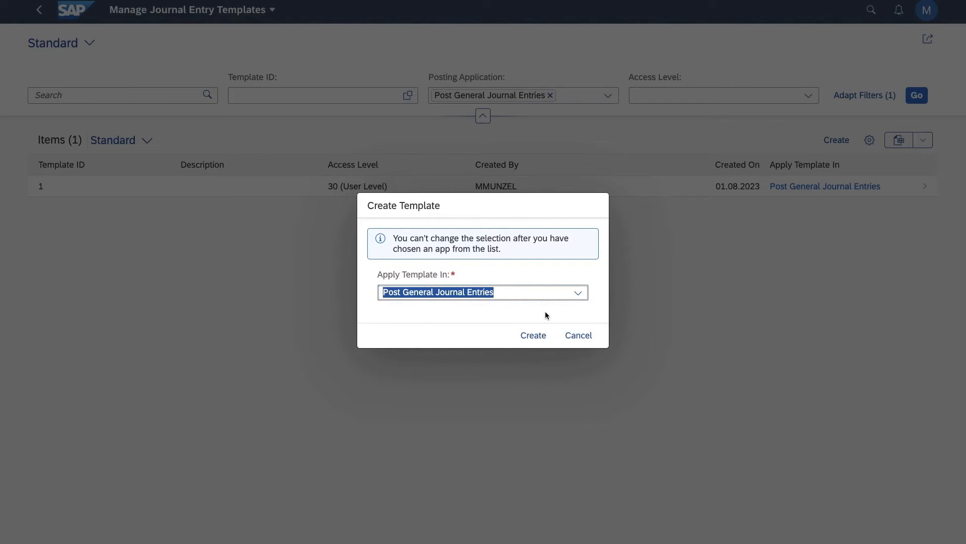
click(540, 340)
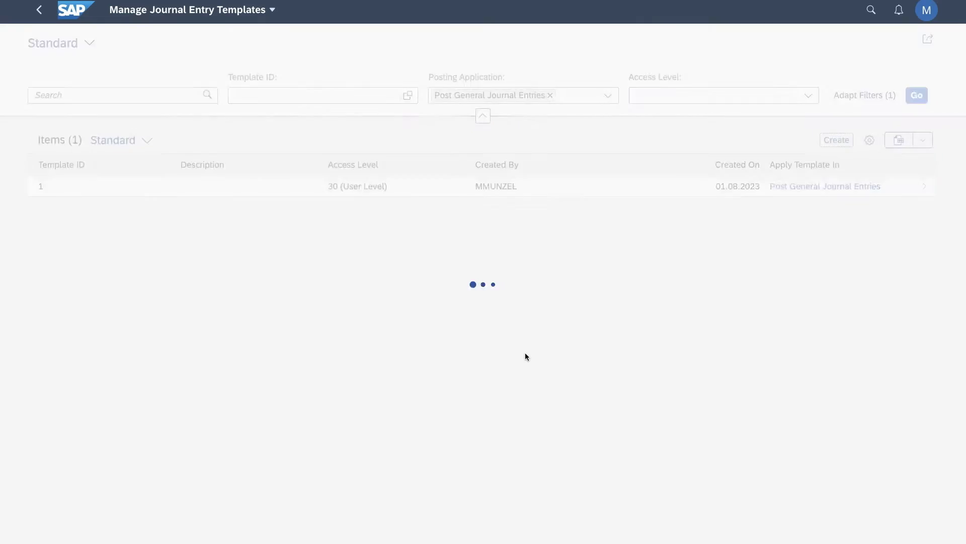
Give the template ID 2, description "Post with Profit-Center" and access level User Level (30), and continue to the header fields.
click(195, 167)
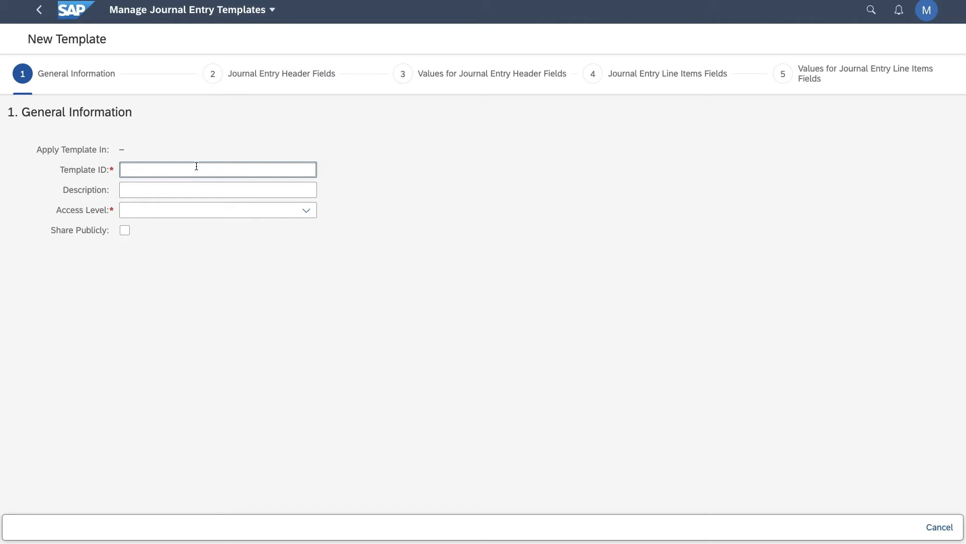
text(2)
click(197, 190)
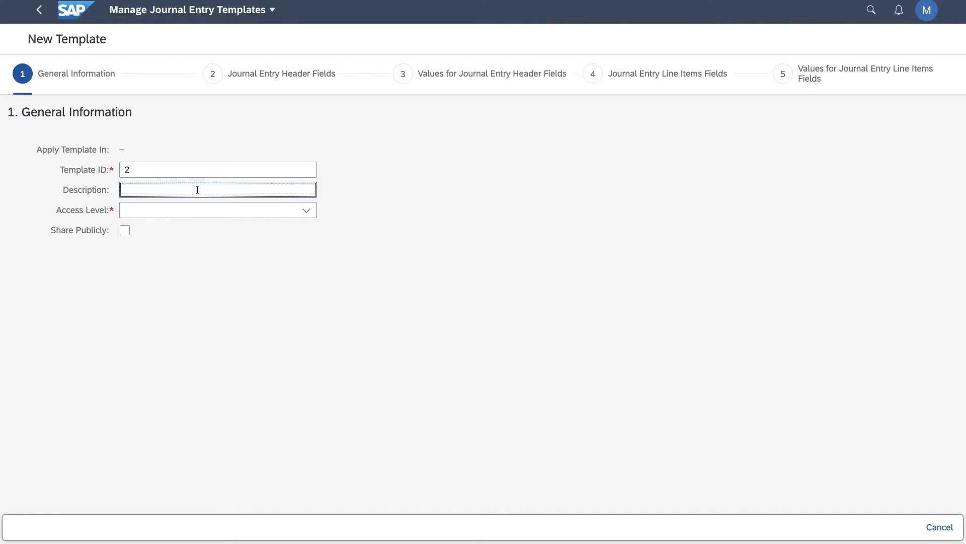
text(Post with Prof)
text(it-Center)
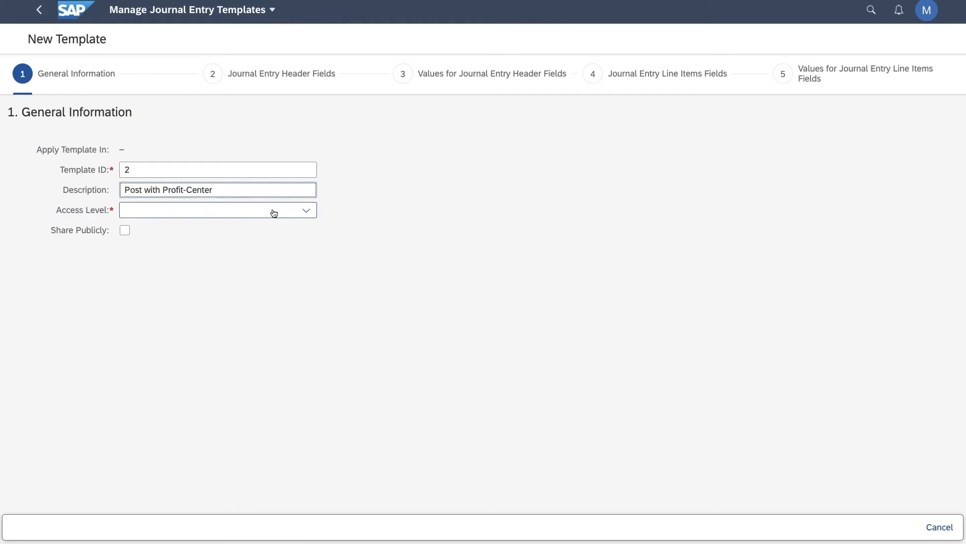
click(306, 211)
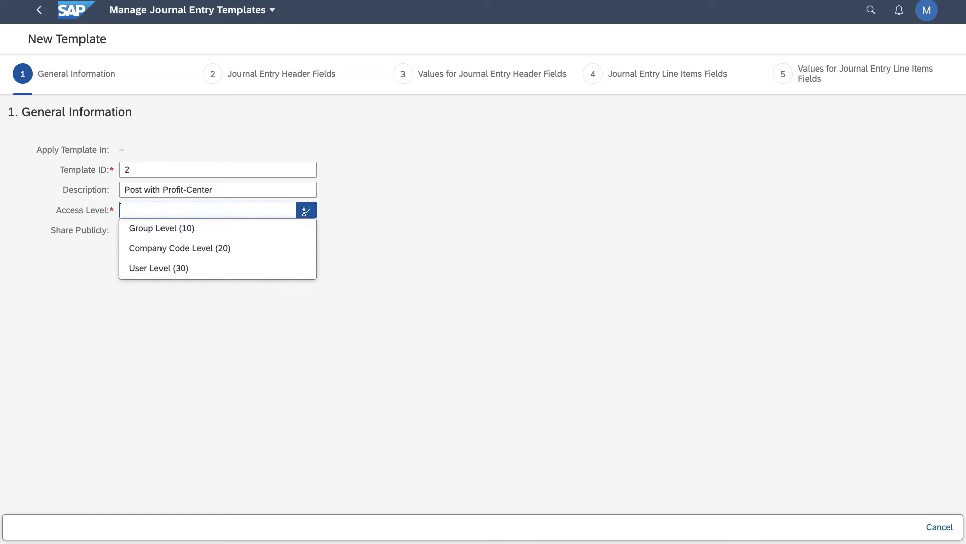
click(215, 273)
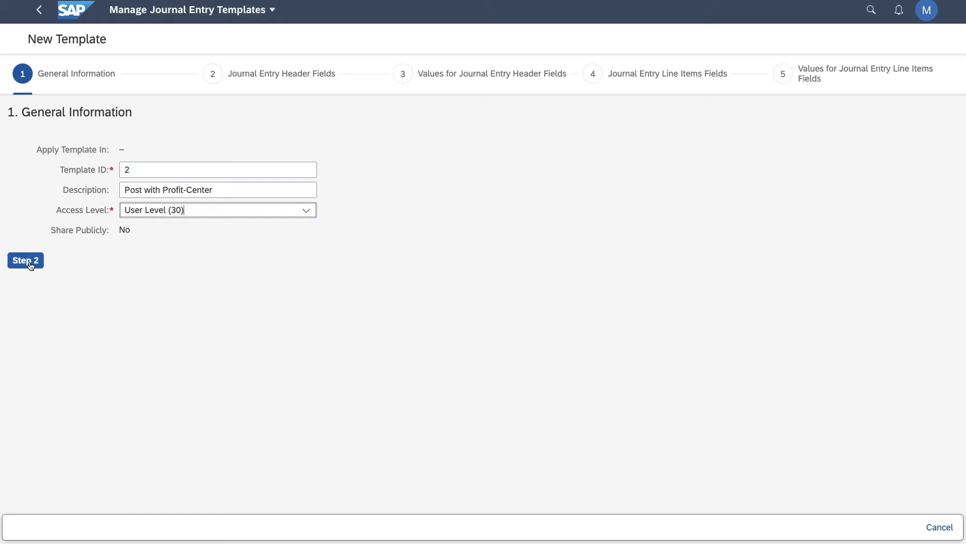
click(31, 263)
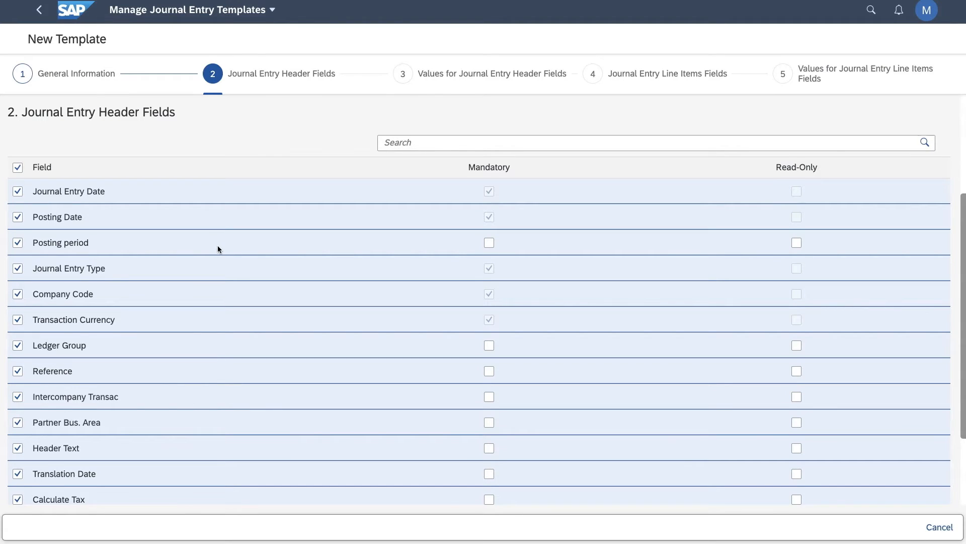
Exclude Tax Reporting Date, Net Entry, Calculate Tax and Translation Date from the template's header fields.
scroll(209, 312, down, 2)
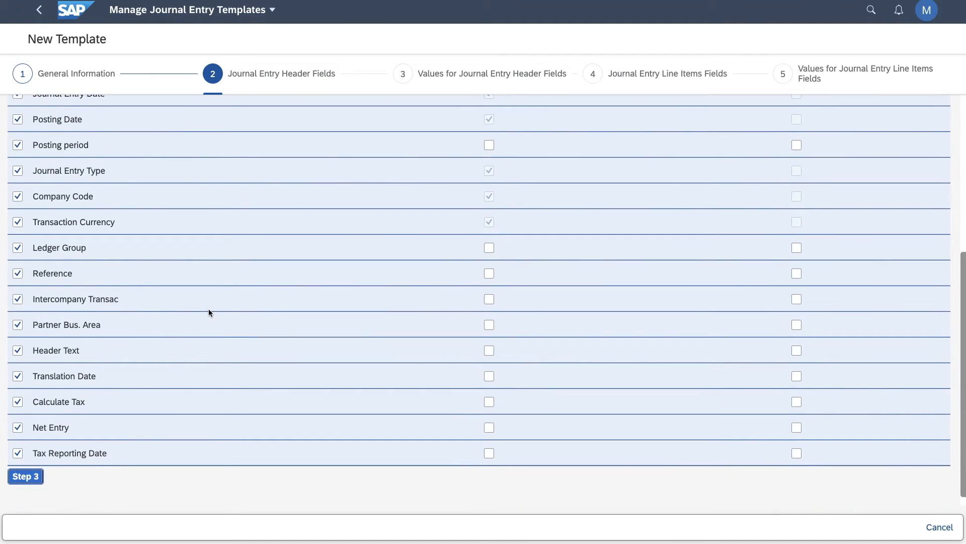
click(19, 453)
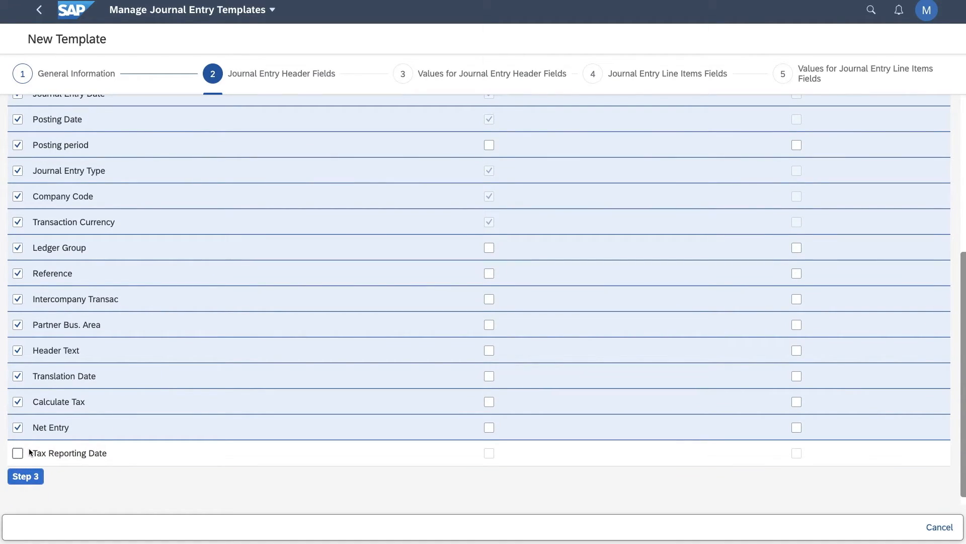
click(17, 427)
click(18, 405)
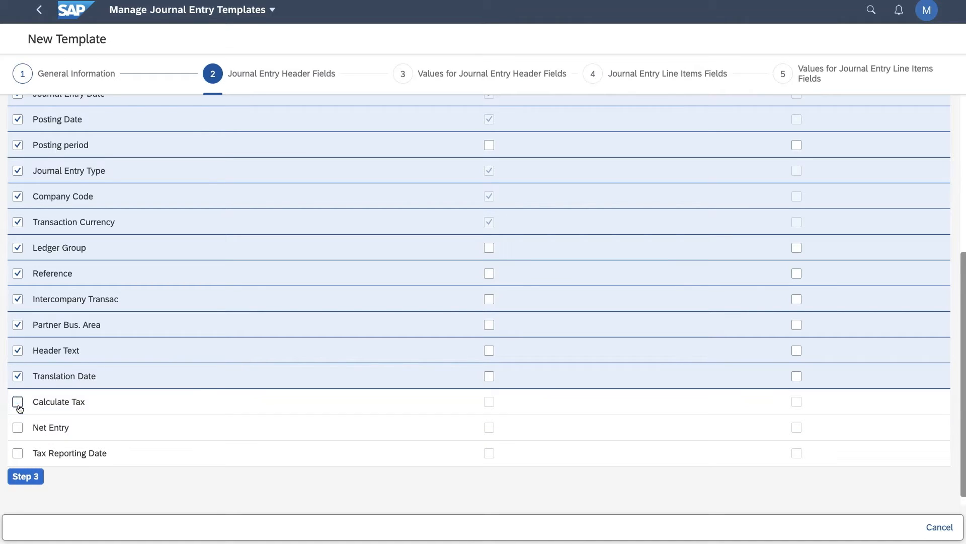
click(18, 376)
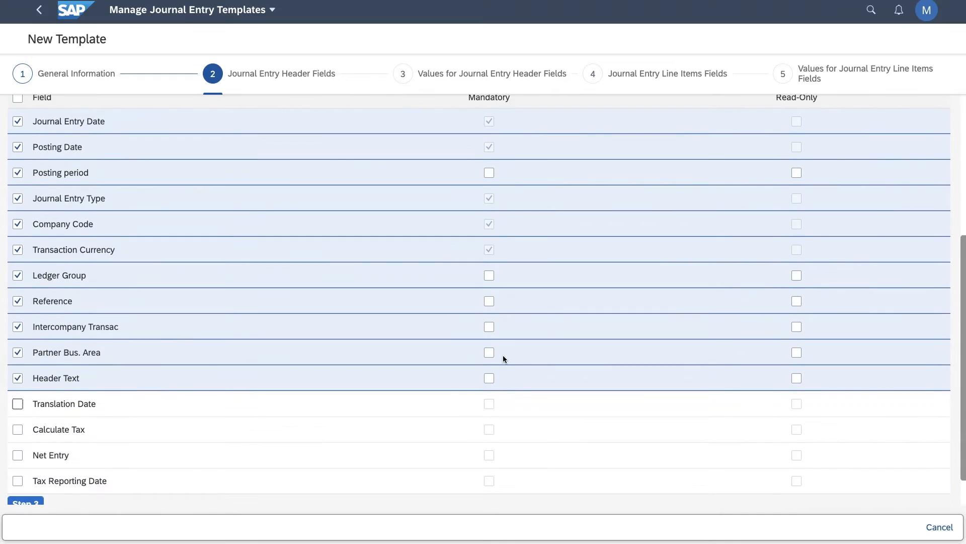
Make Header Text and Reference mandatory, exclude Partner Bus. Area, Intercompany Transac and Ledger Group, and continue to the header field values.
click(490, 378)
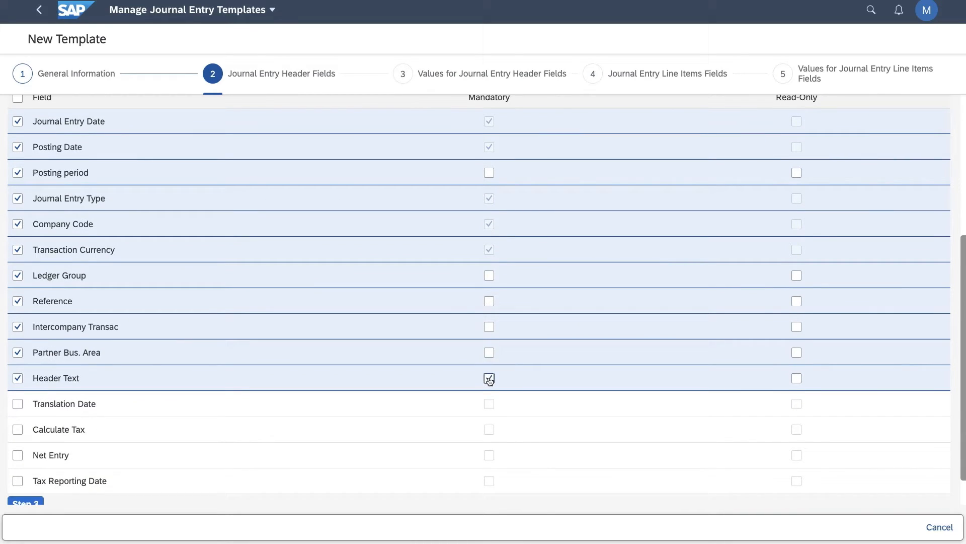
click(18, 352)
click(19, 327)
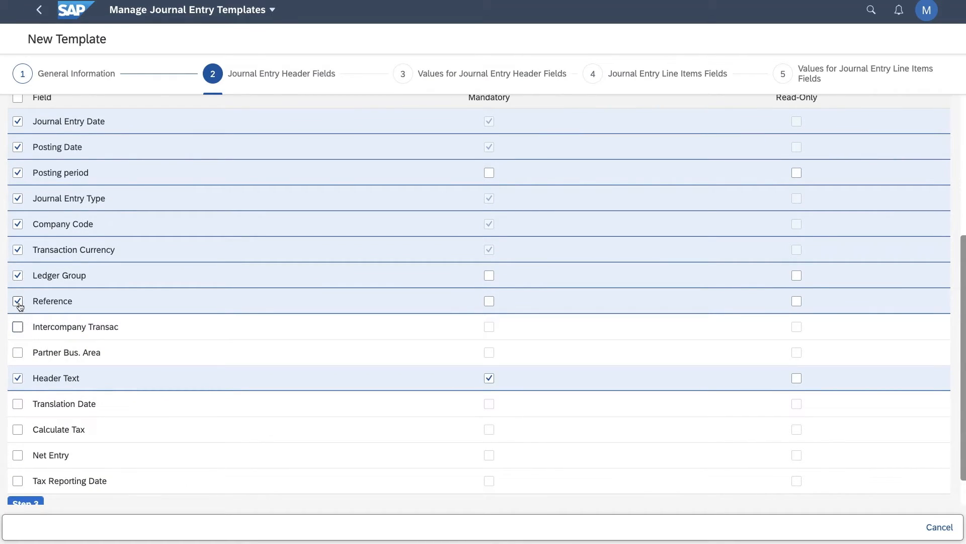
click(486, 302)
scroll(115, 285, up, 2)
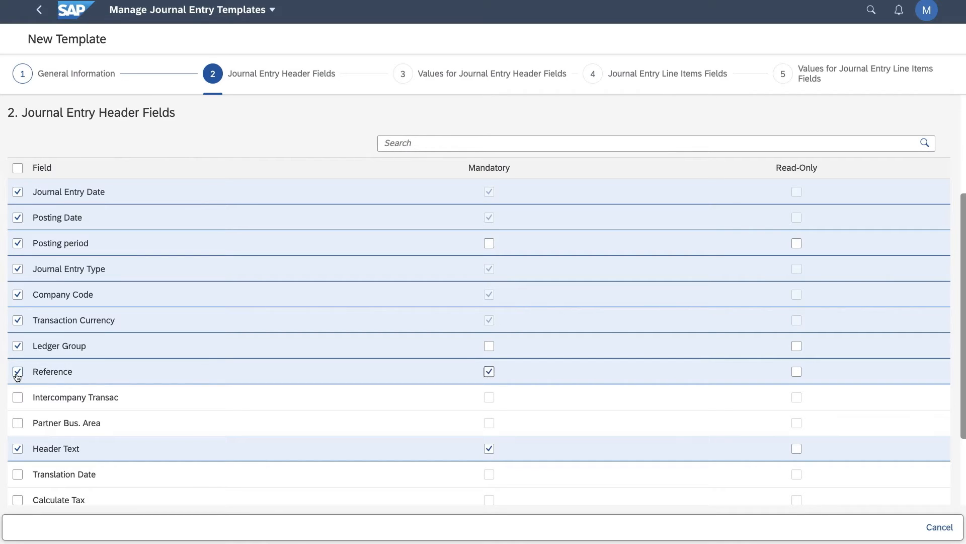
click(18, 347)
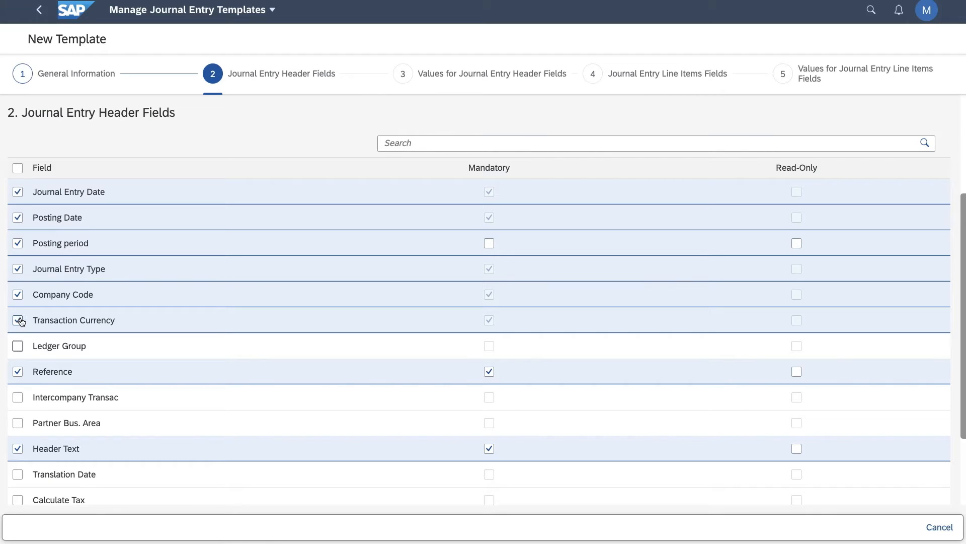
scroll(165, 338, down, 3)
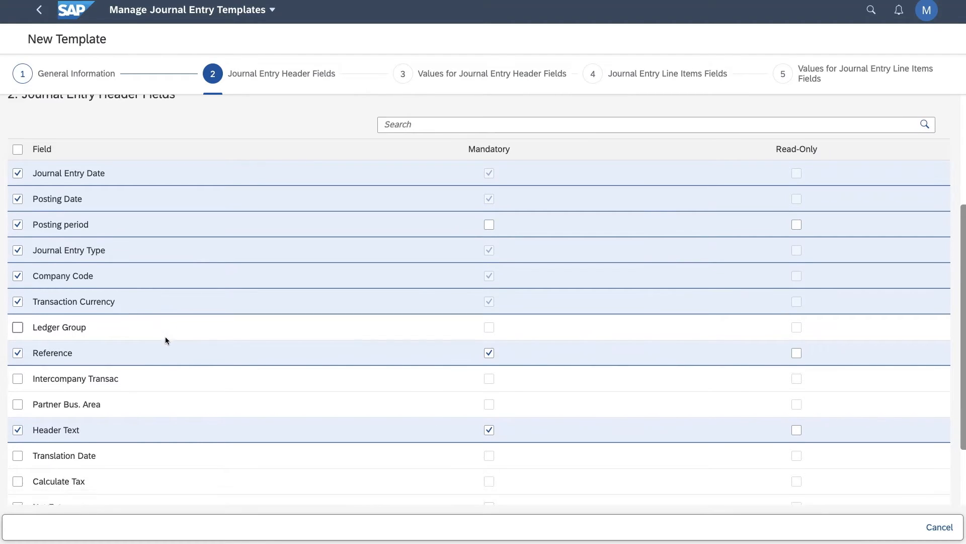
click(36, 464)
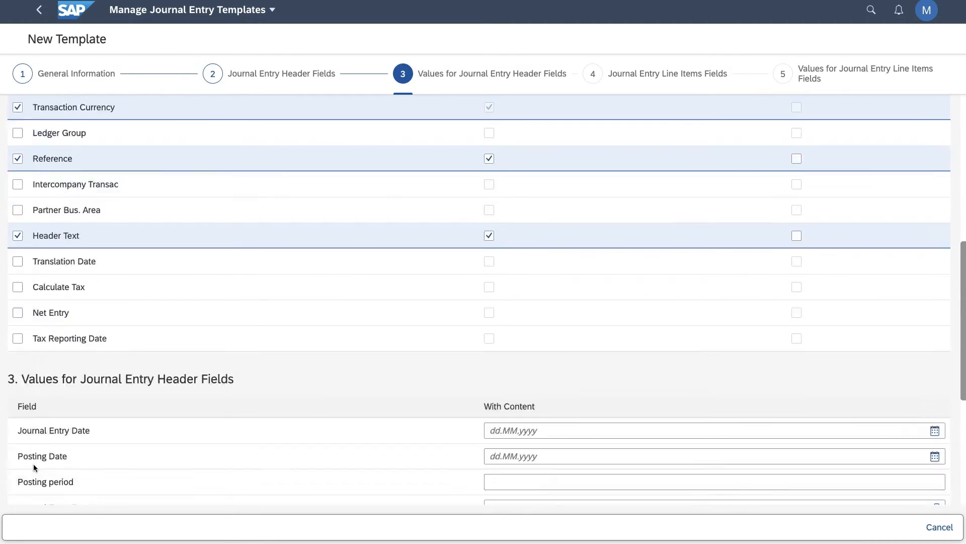
Set the header values to journal entry type SA, company code OBDE (Otto Bikes Germany) and transaction currency EUR.
click(521, 162)
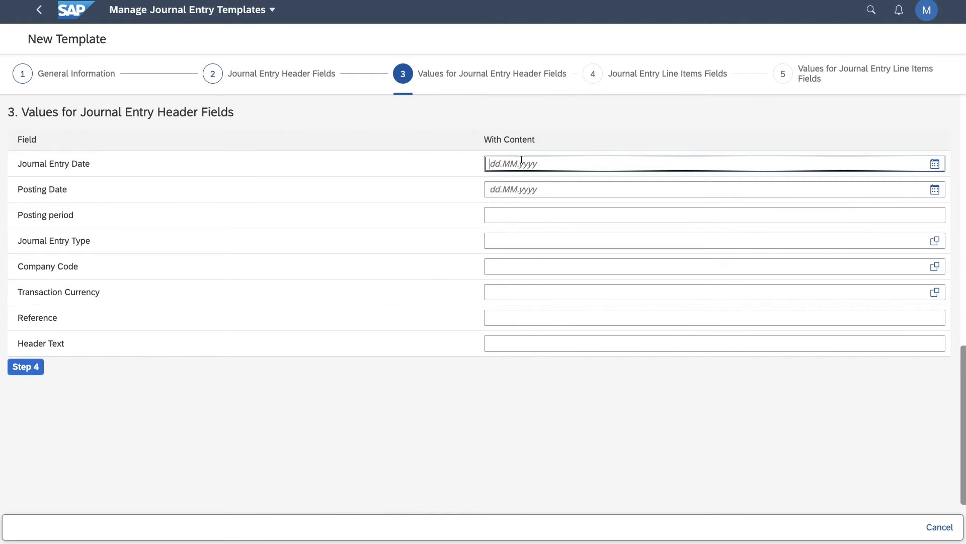
click(509, 187)
click(500, 236)
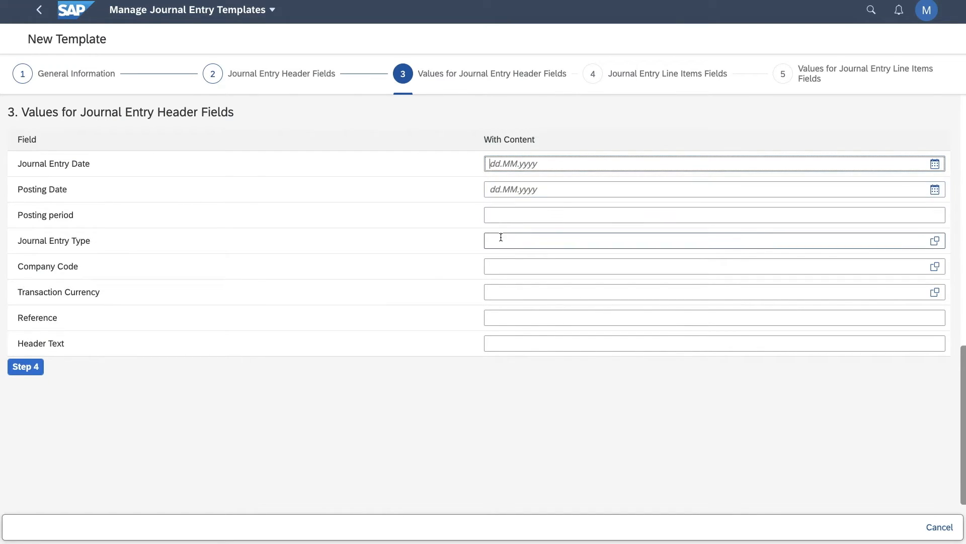
text(SA)
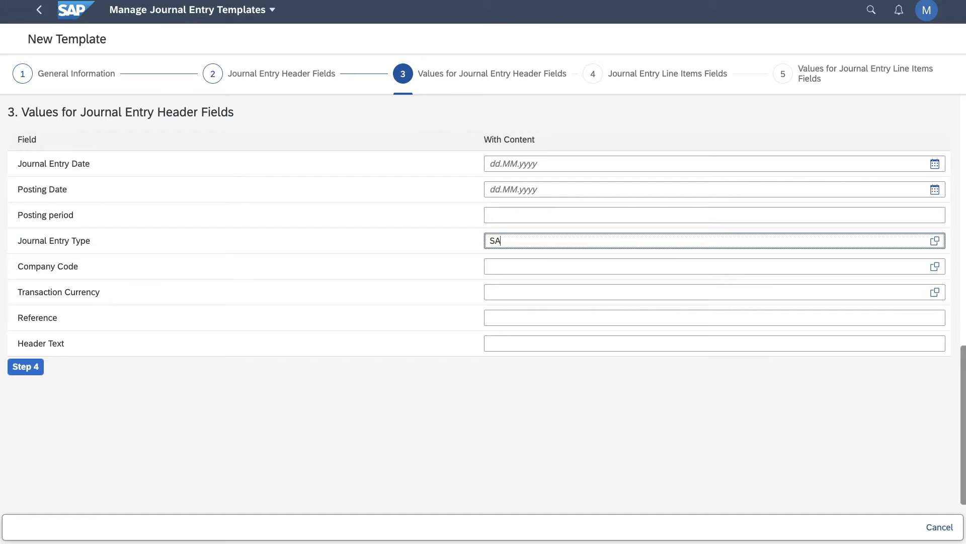
click(505, 266)
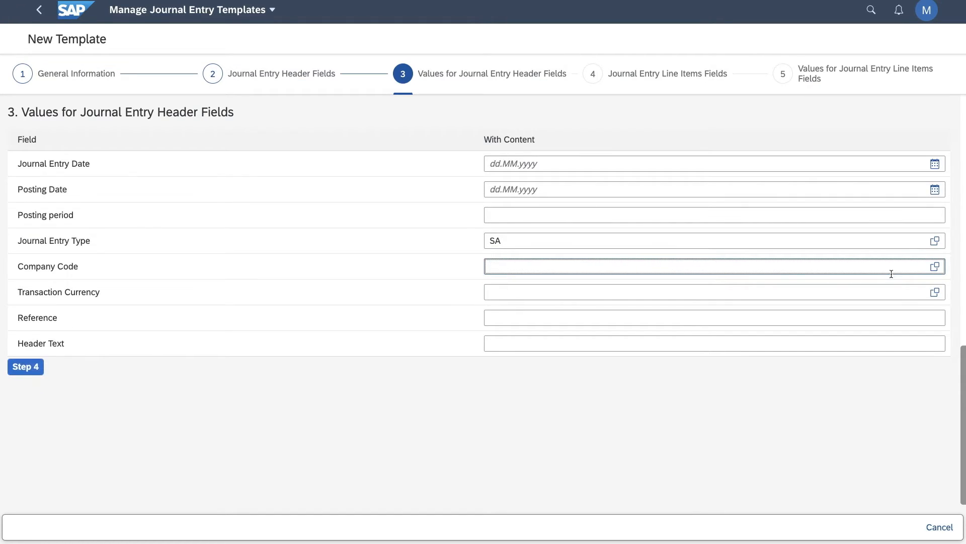
click(934, 267)
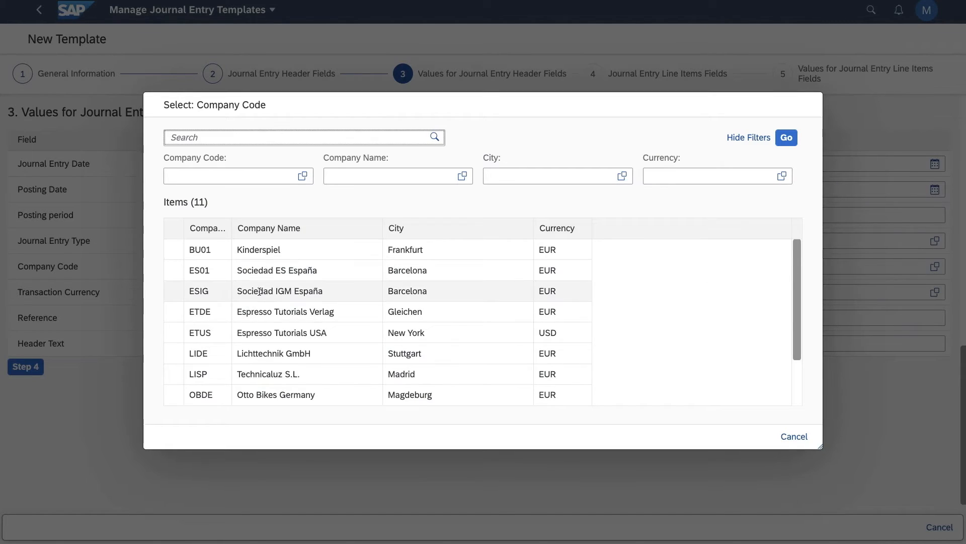
scroll(237, 352, down, 2)
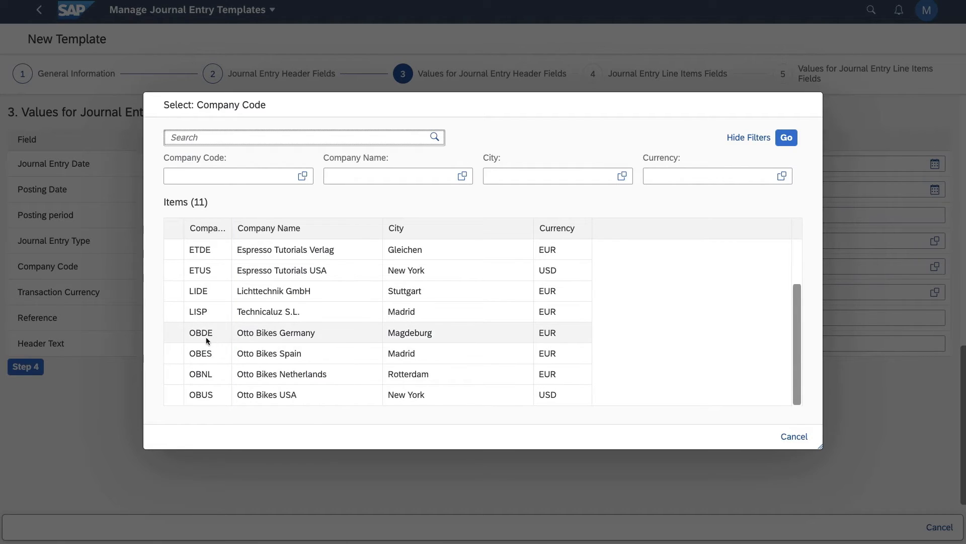
click(178, 333)
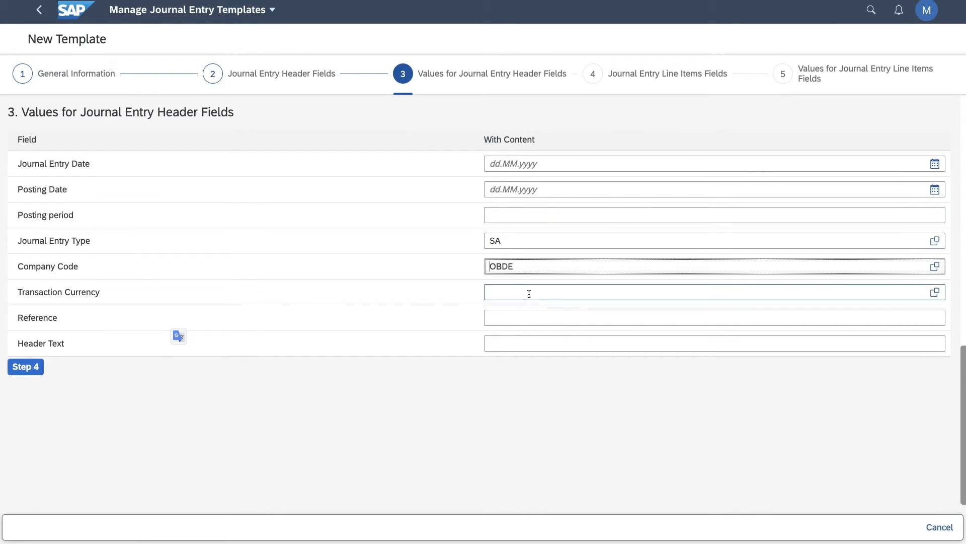
click(500, 290)
text(EUR)
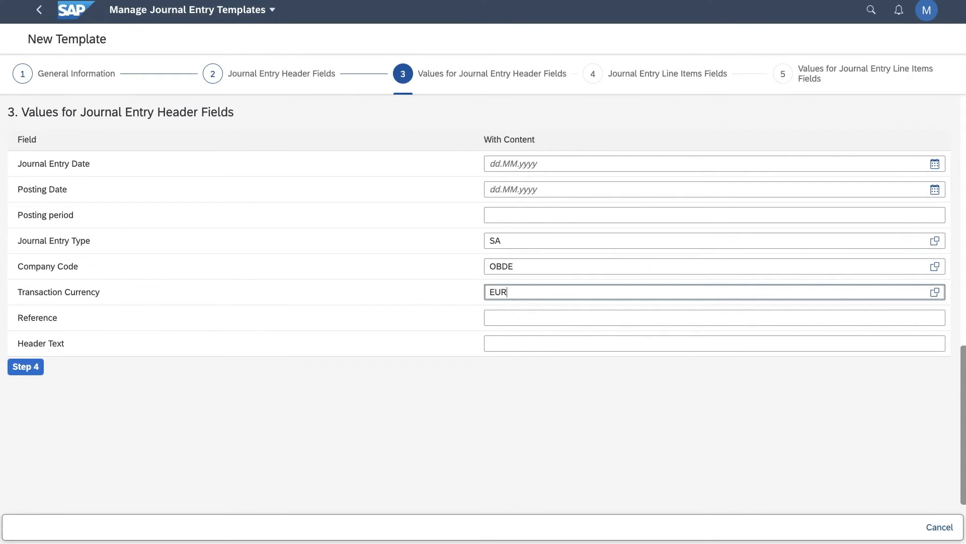
Enter reference "Testposting ###" and header text "Business Scenario ###", and continue to the line item fields.
click(508, 316)
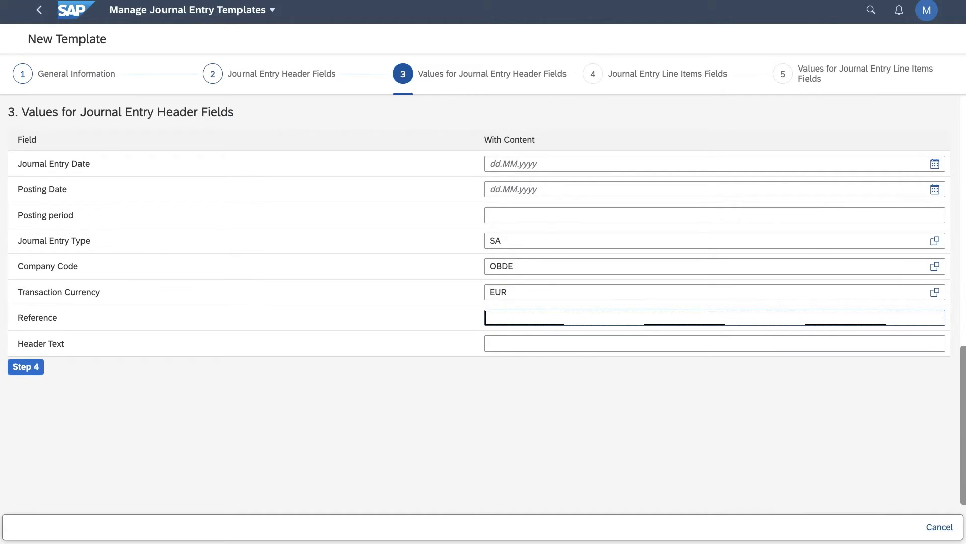
text(Testposting ###)
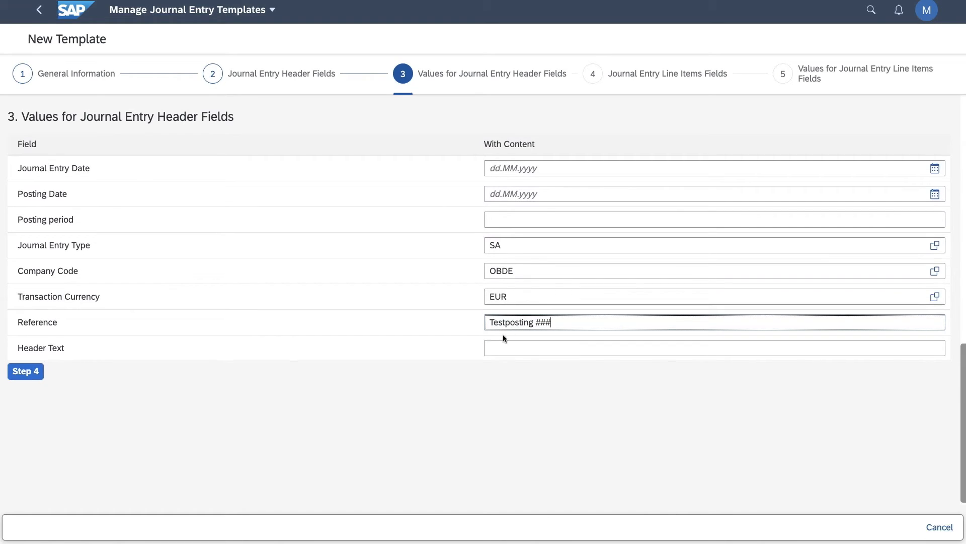
click(516, 345)
text(Bus)
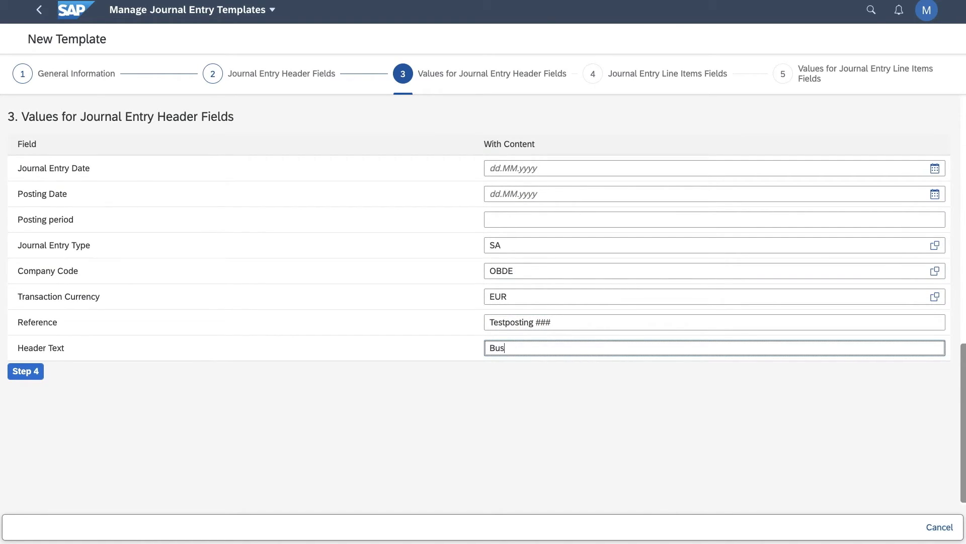
text(iness Scenario ###)
click(32, 371)
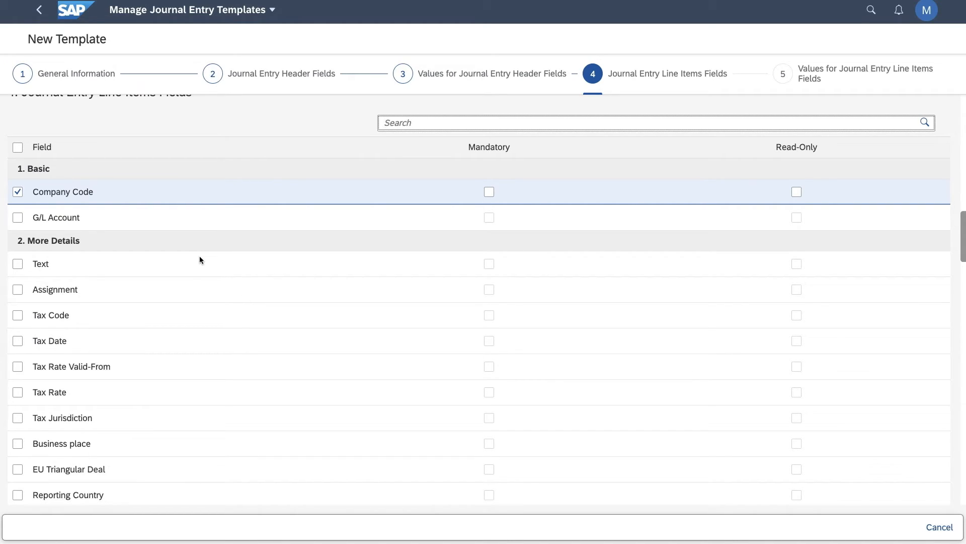
Include G/L Account and Text as line item fields in the template, and make Text mandatory.
click(18, 220)
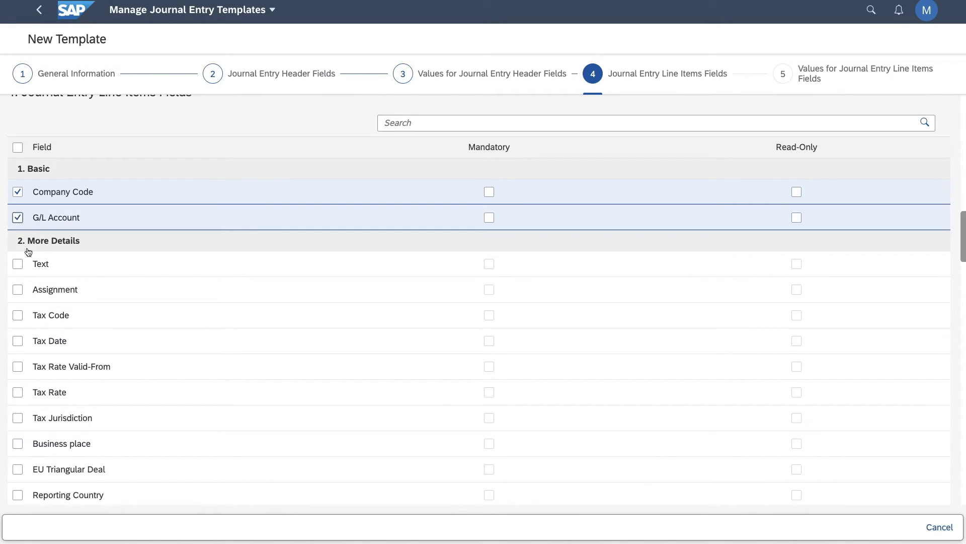
click(17, 263)
click(488, 265)
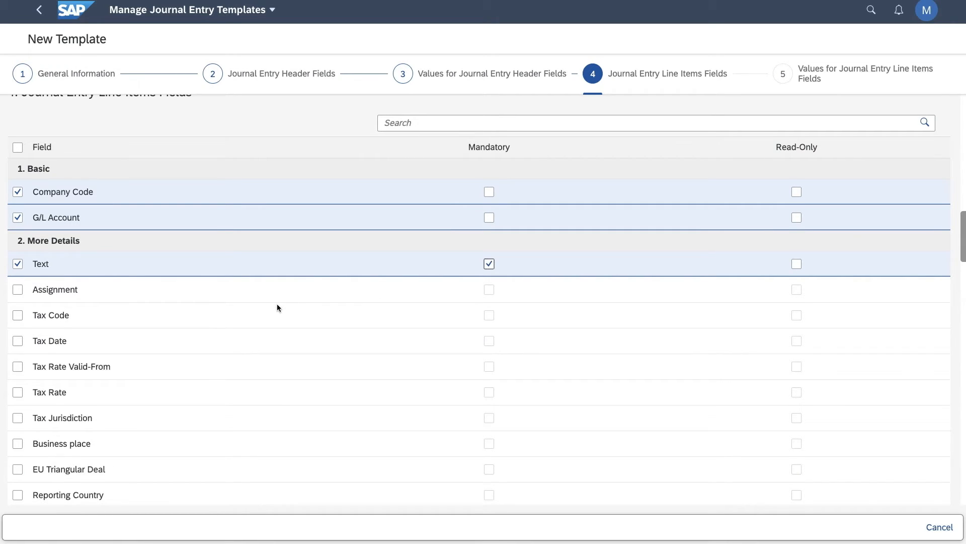
Include Profit Center as a mandatory account assignment field and continue to the line item field values.
scroll(277, 303, down, 3)
scroll(277, 304, down, 6)
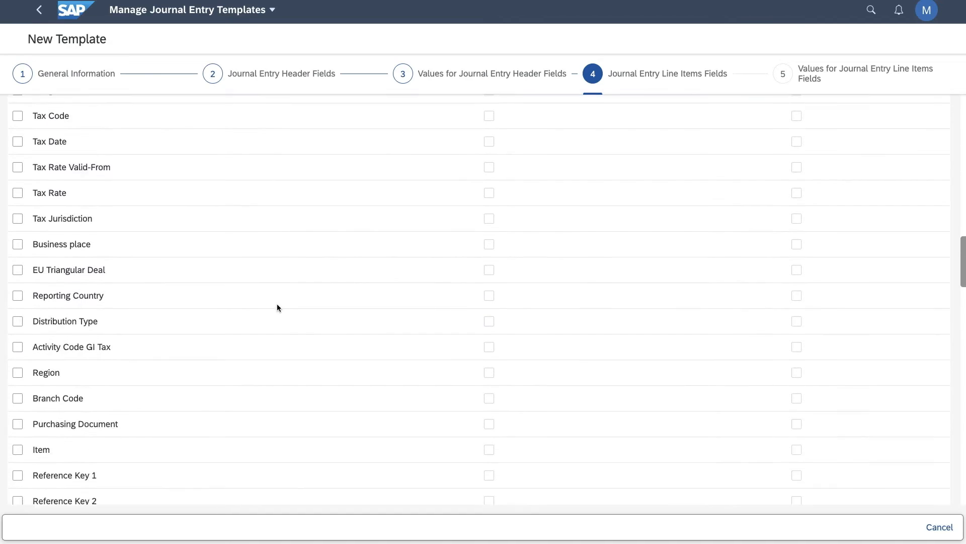
scroll(277, 305, down, 4)
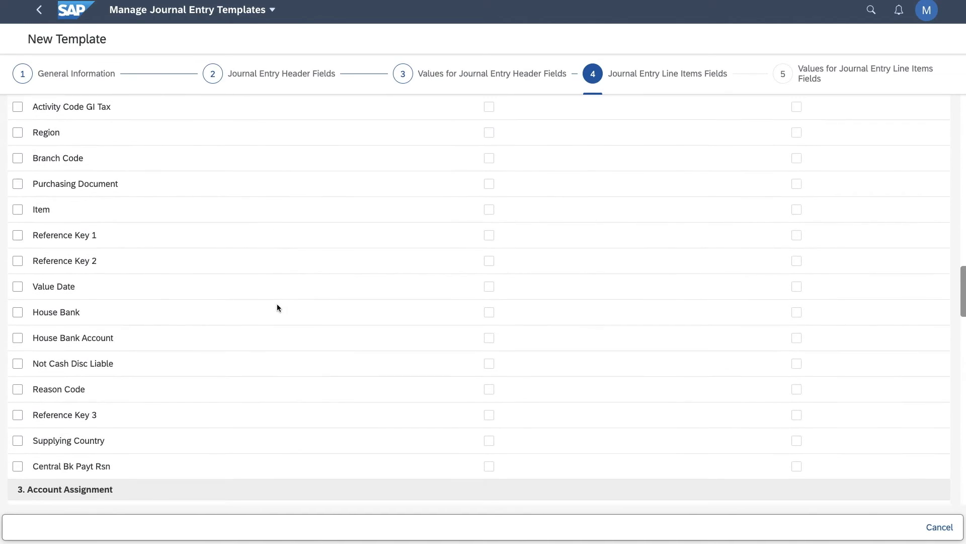
scroll(277, 307, down, 2)
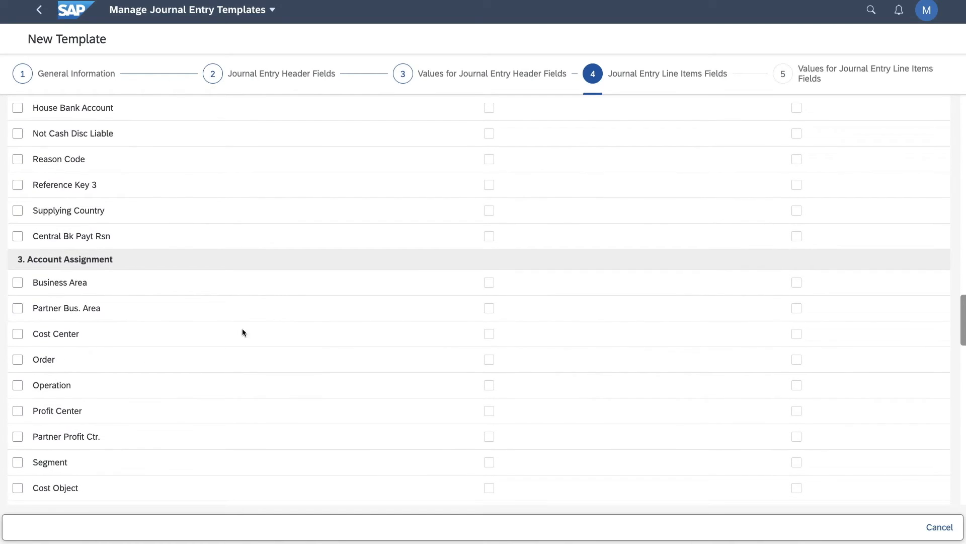
click(17, 410)
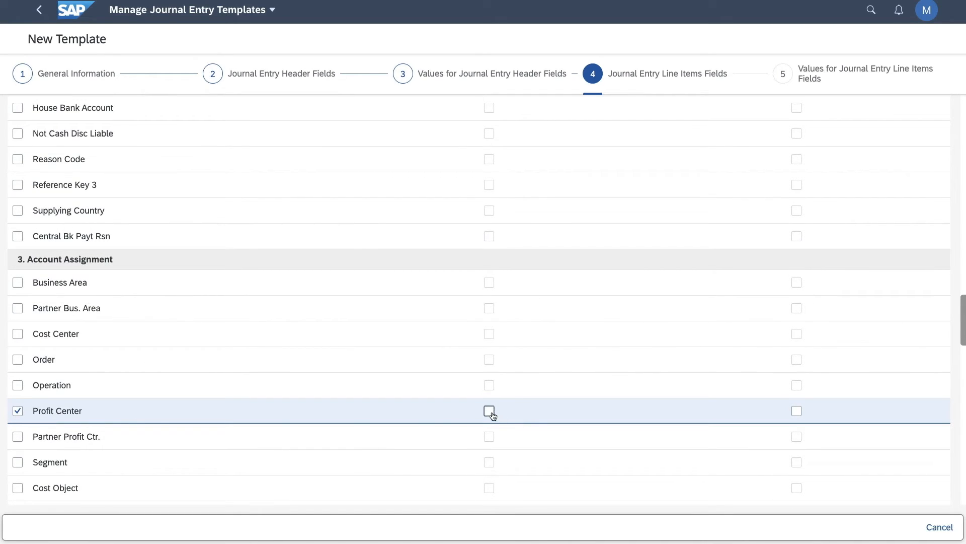
scroll(399, 403, down, 4)
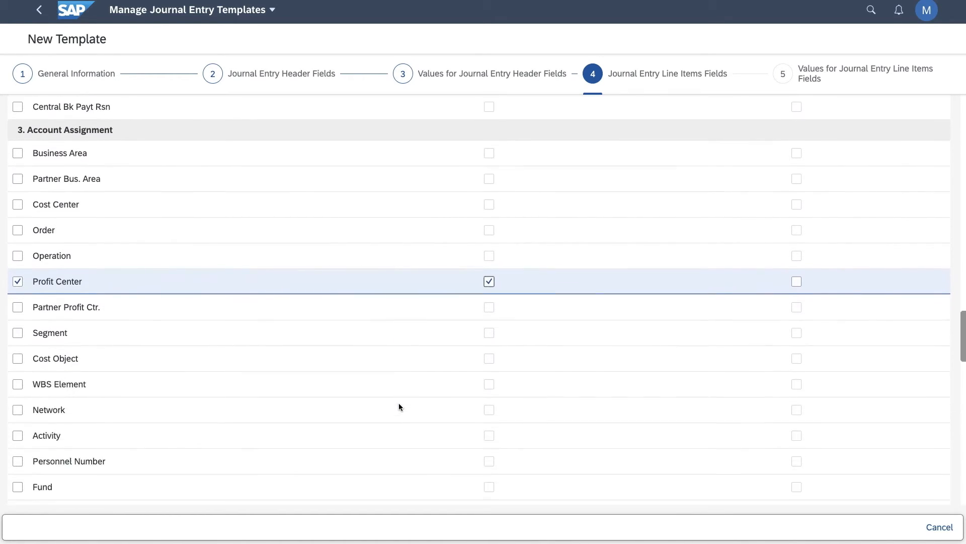
scroll(399, 403, down, 7)
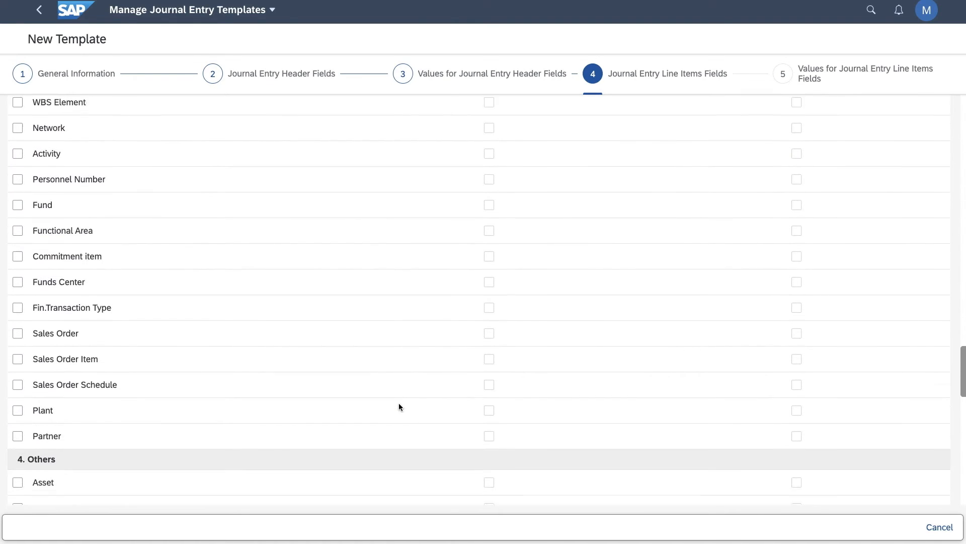
scroll(400, 406, down, 6)
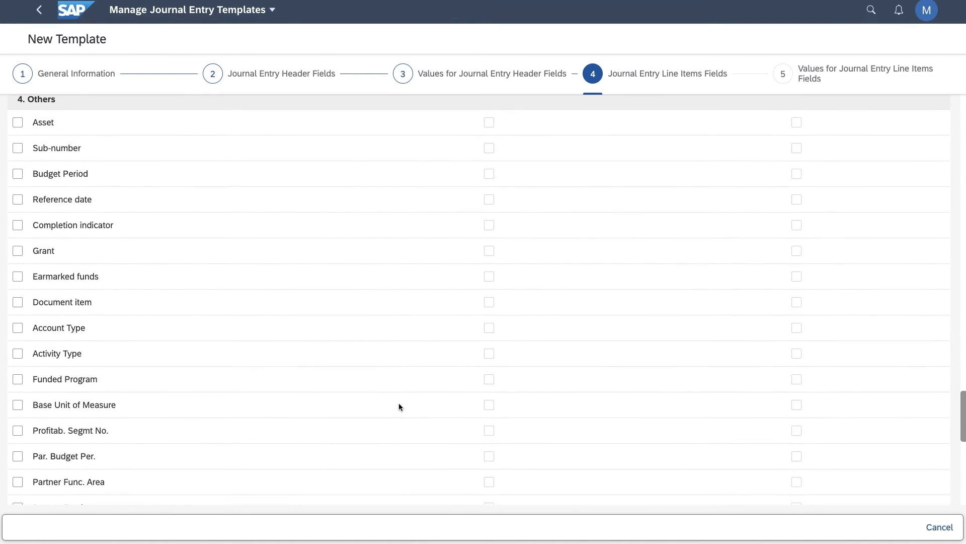
scroll(399, 406, down, 9)
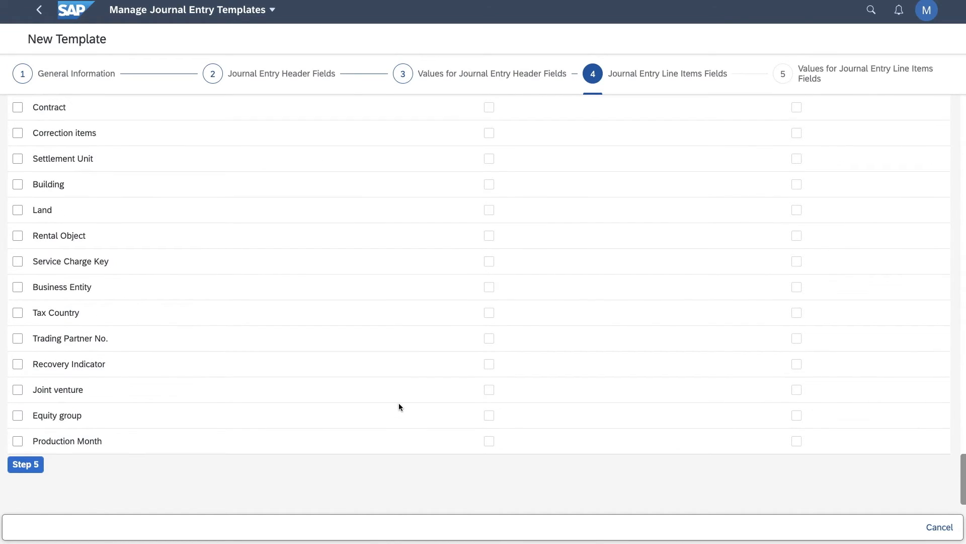
click(22, 464)
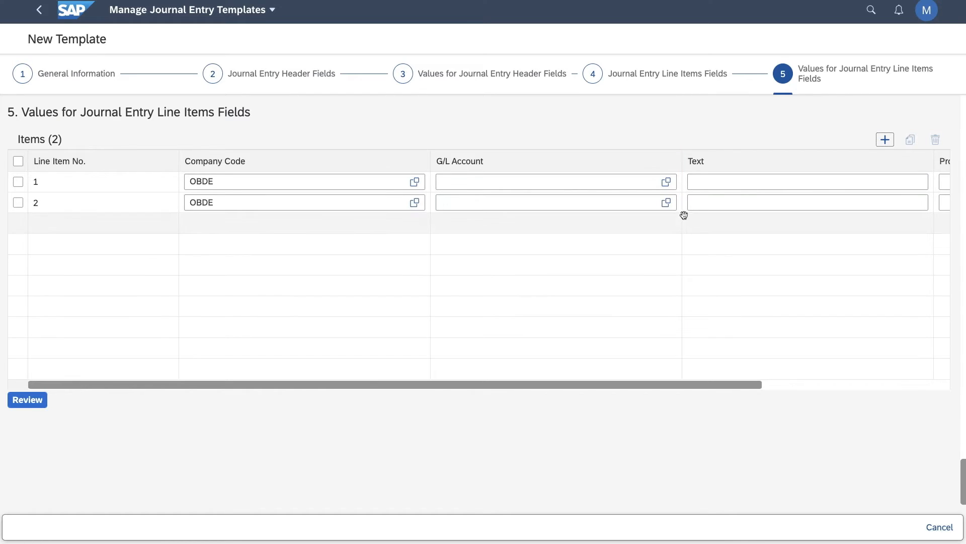
Look over the line item columns up to Profit Center and proceed to the template review without entering values.
scroll(710, 183, right, 5)
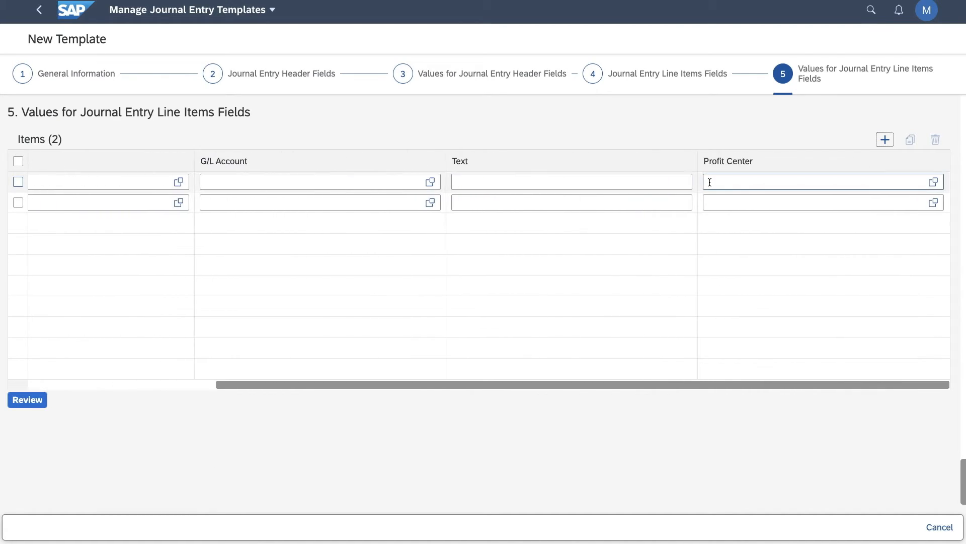
scroll(710, 182, left, 5)
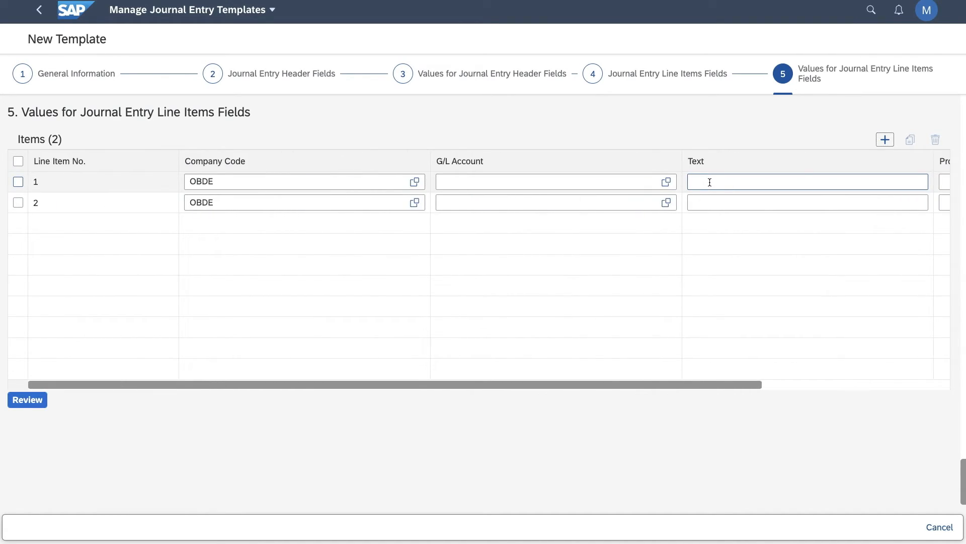
click(28, 400)
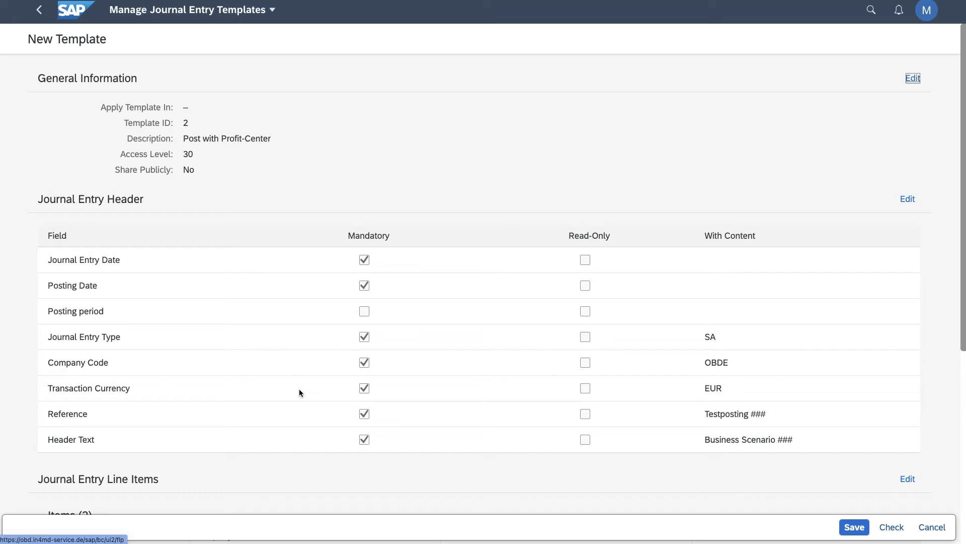
Review the template's header and line items, check it for errors and save it.
scroll(299, 390, down, 6)
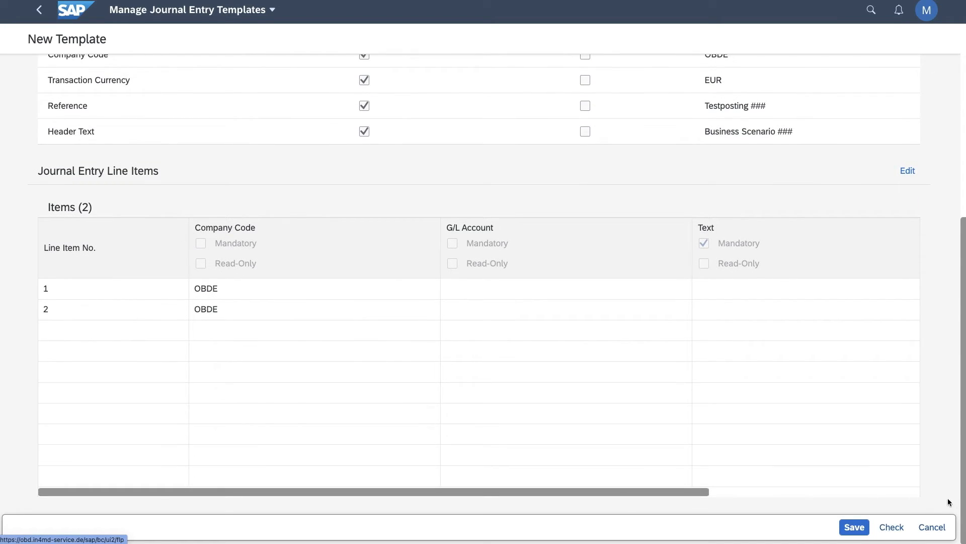
click(890, 528)
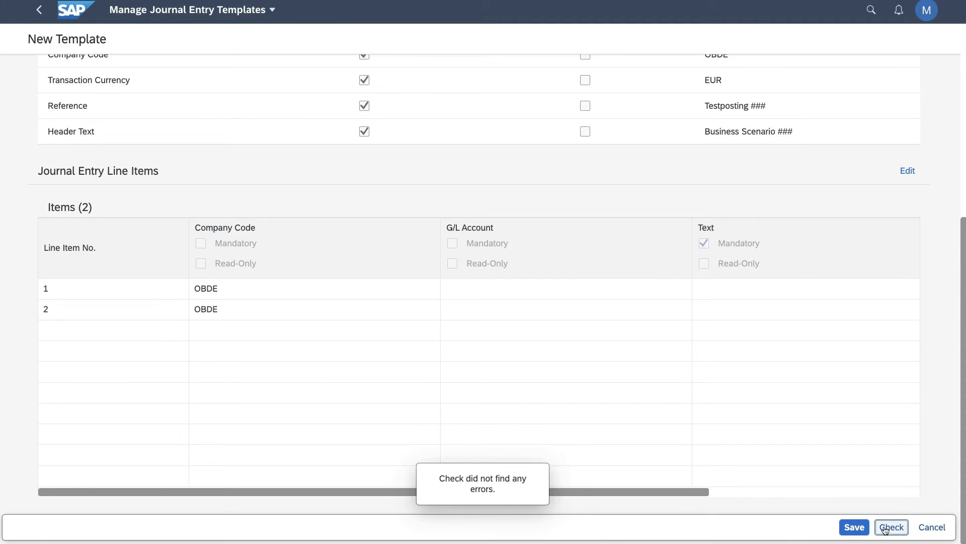
click(858, 529)
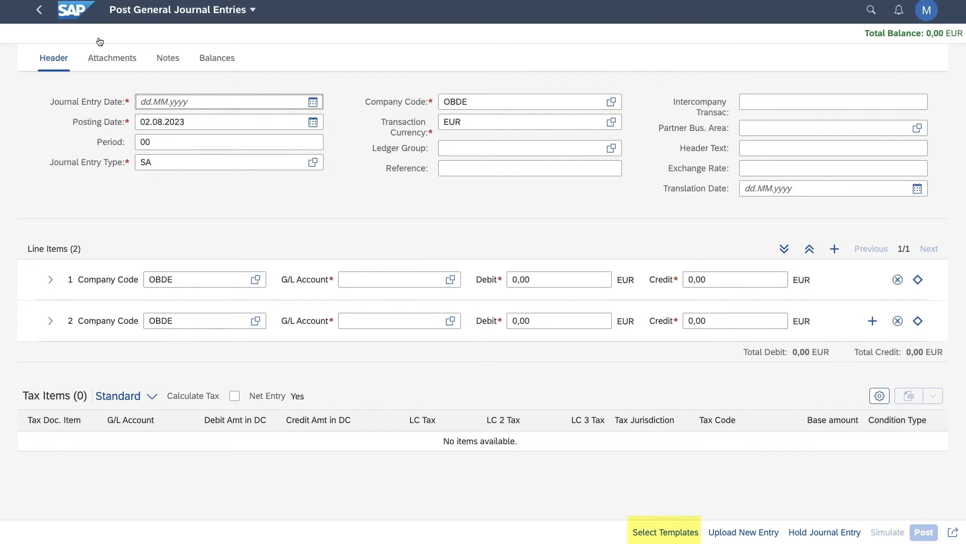
In Post General Journal Entries, apply template 2, Post with Profit-Center, to the new entry and reopen the template selection.
click(666, 533)
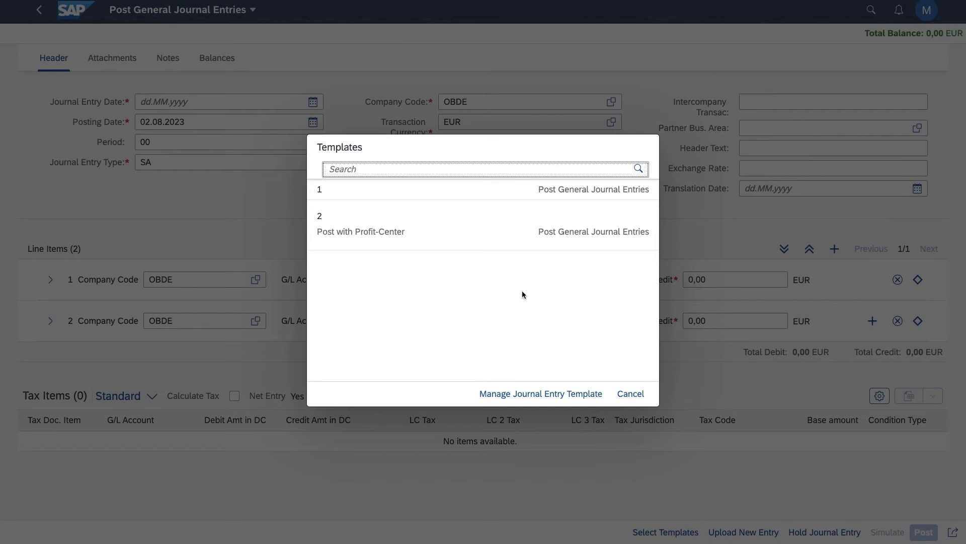
click(370, 236)
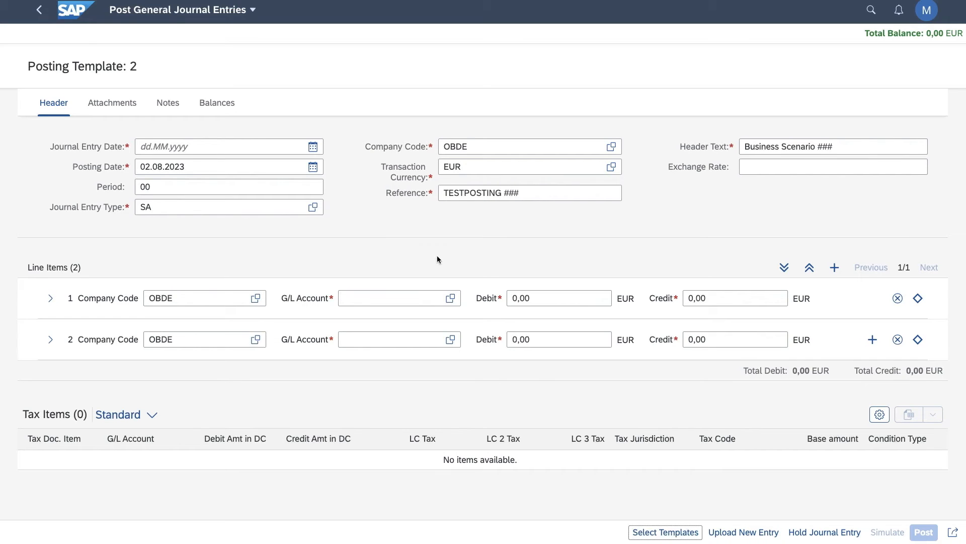
click(683, 531)
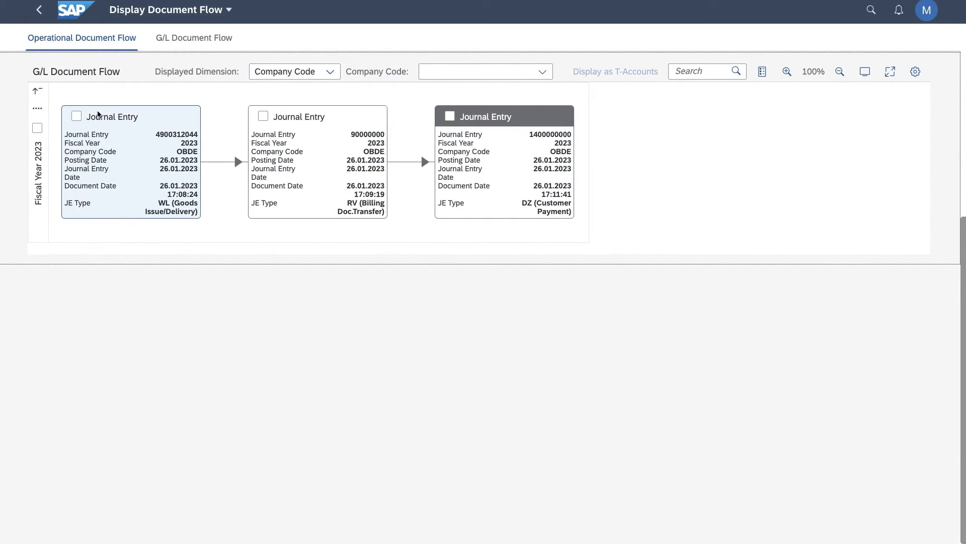
Select all fiscal year 2023 journal entries in the G/L document flow and display them as T-accounts.
click(37, 129)
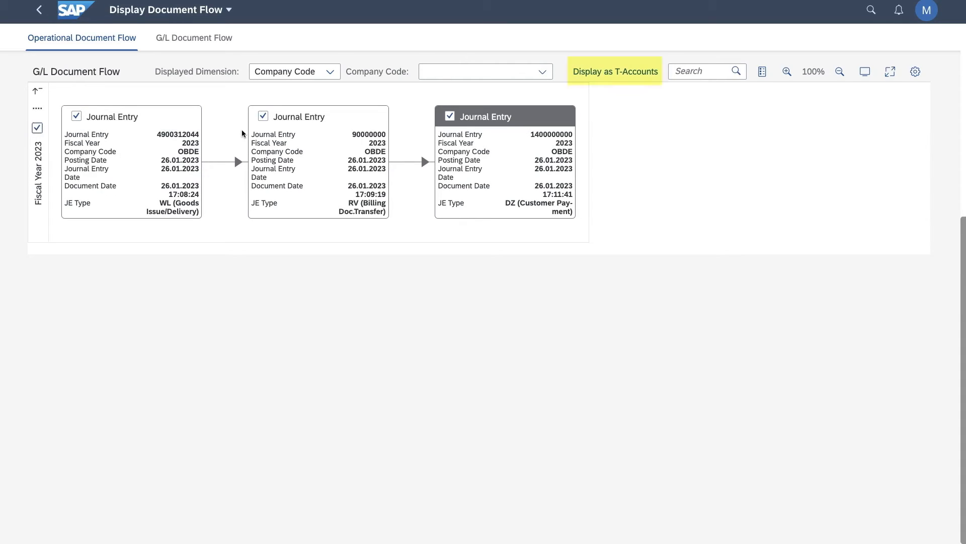
click(494, 128)
click(624, 76)
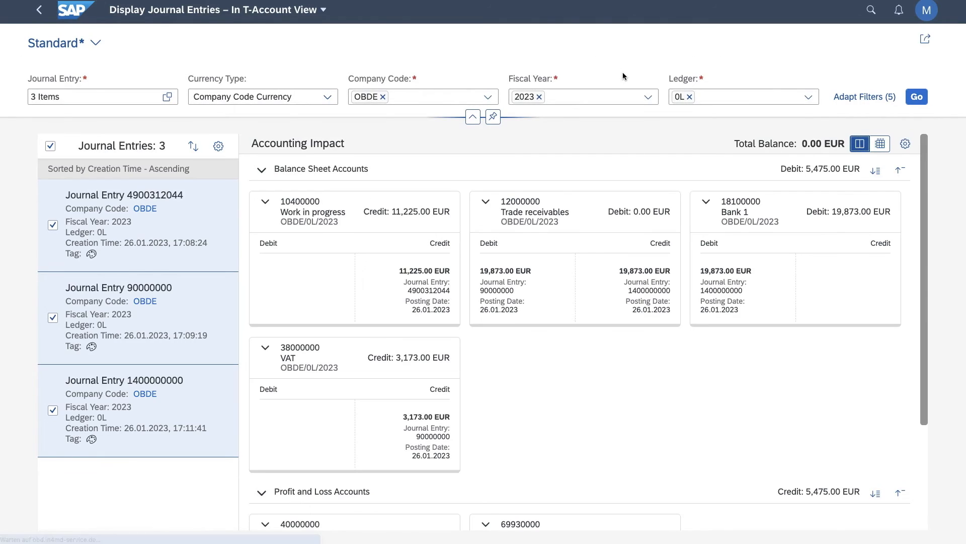
Collapse the filter area and examine the balance sheet and profit and loss T-accounts.
click(472, 118)
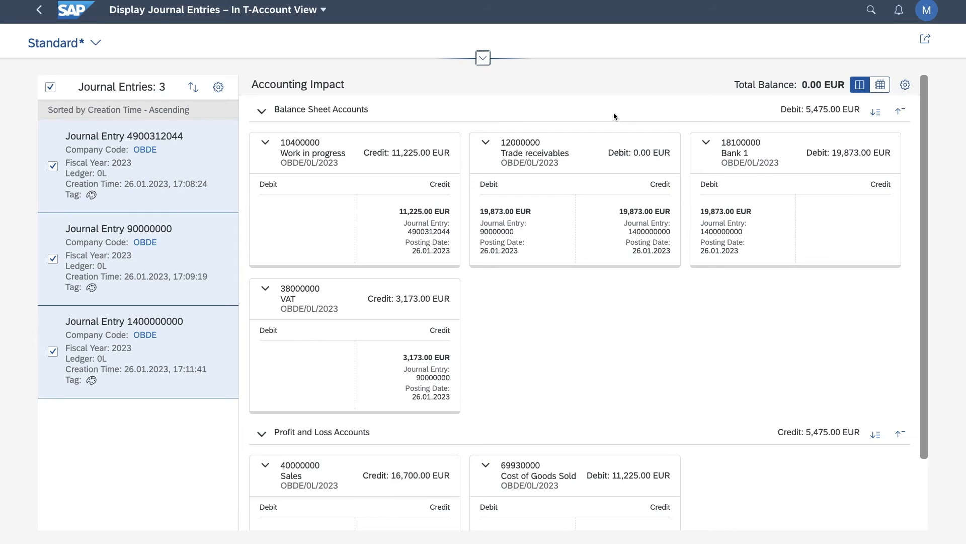
scroll(614, 116, down, 3)
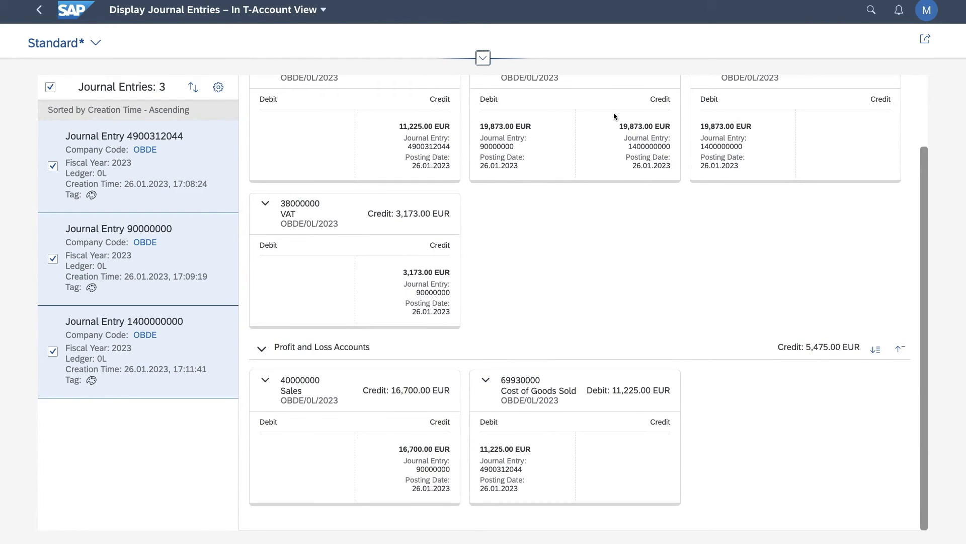
scroll(614, 116, up, 3)
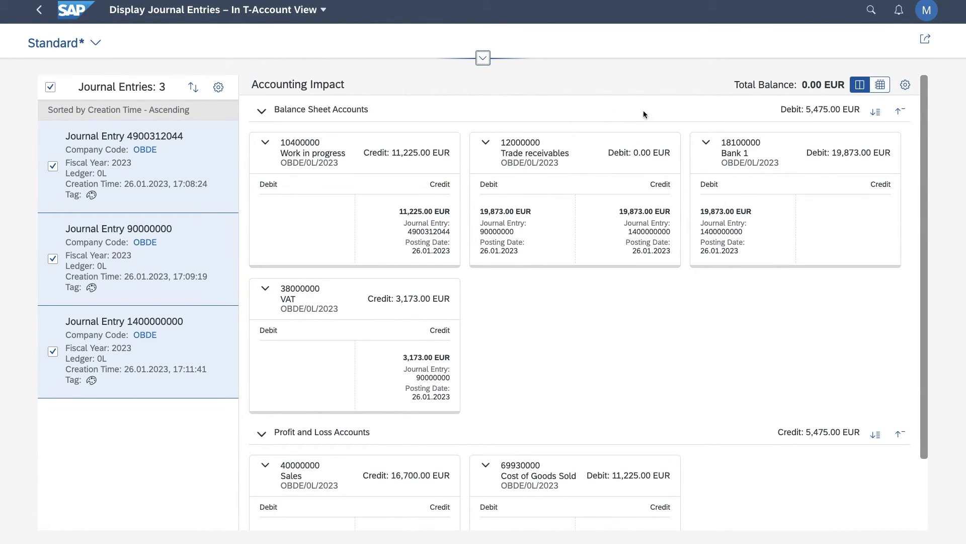
Add Profit Center and Profit Center Description to the details displayed in the T-accounts.
click(906, 86)
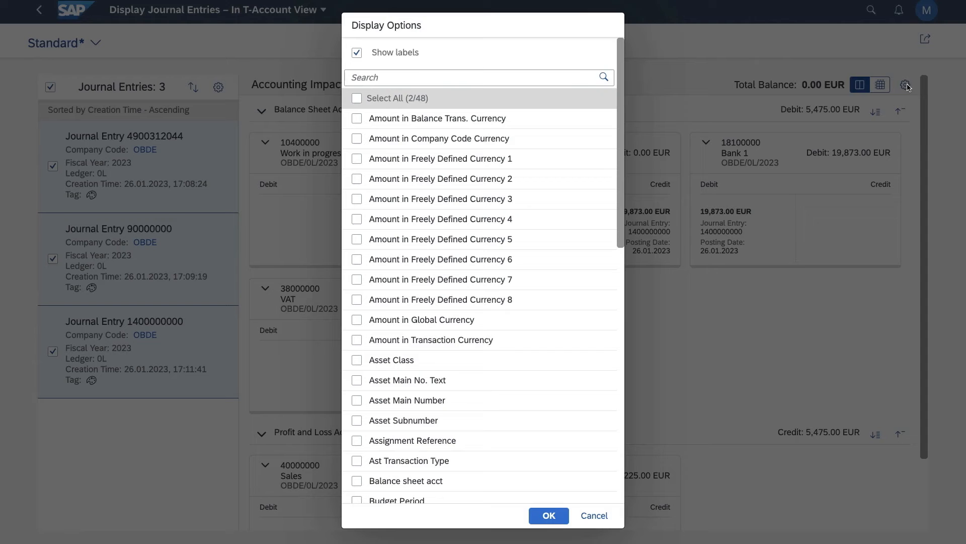
click(475, 78)
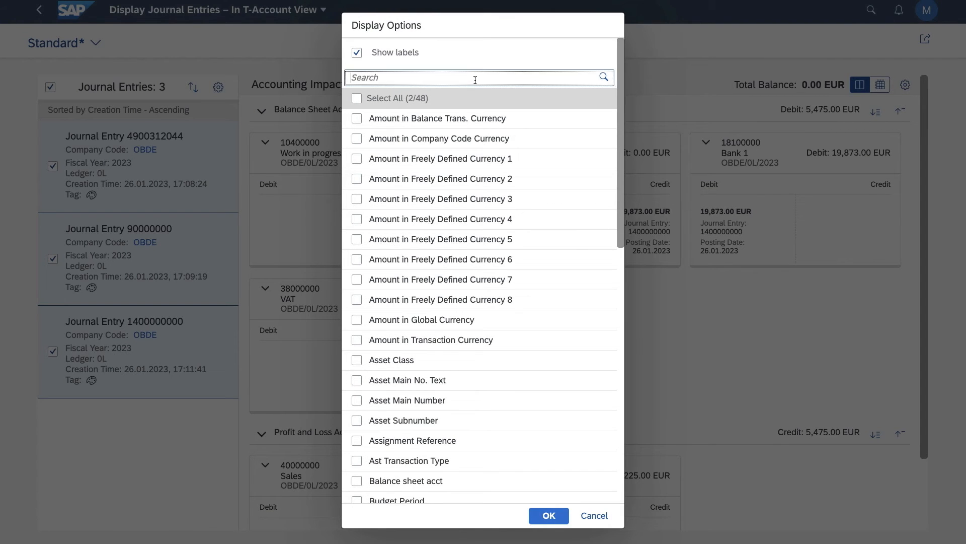
text(profit)
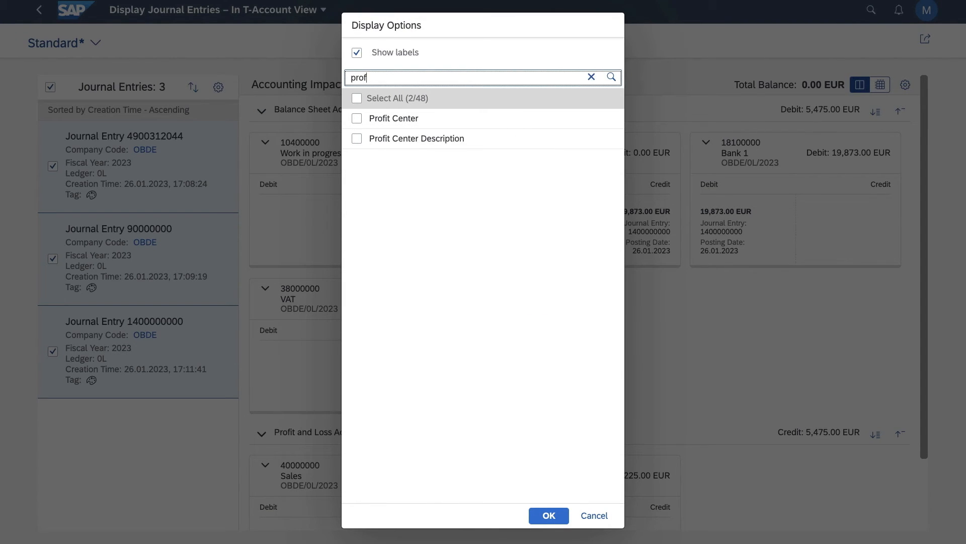
click(357, 119)
click(357, 138)
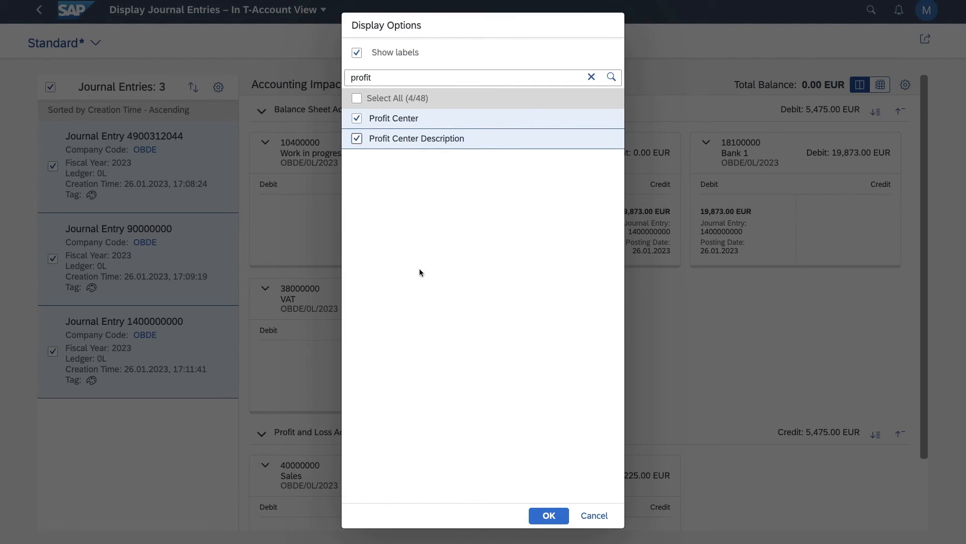
click(547, 513)
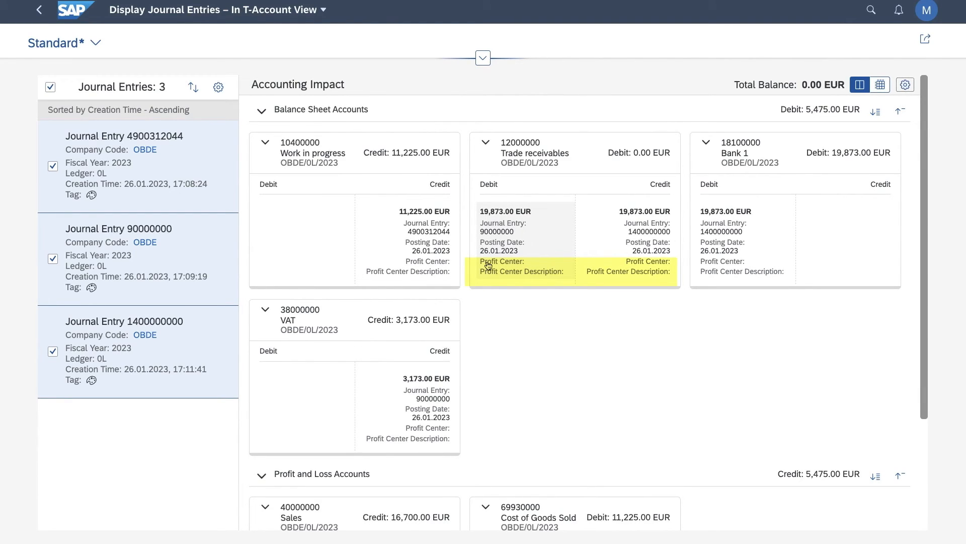
Tag the earliest journal entry in green and look for its marked postings in the T-accounts.
scroll(551, 283, down, 3)
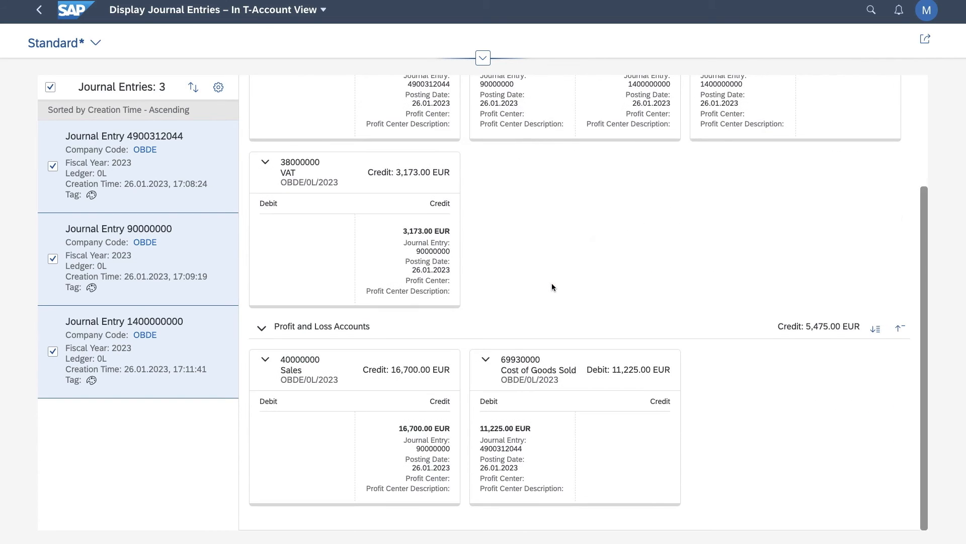
scroll(551, 285, up, 3)
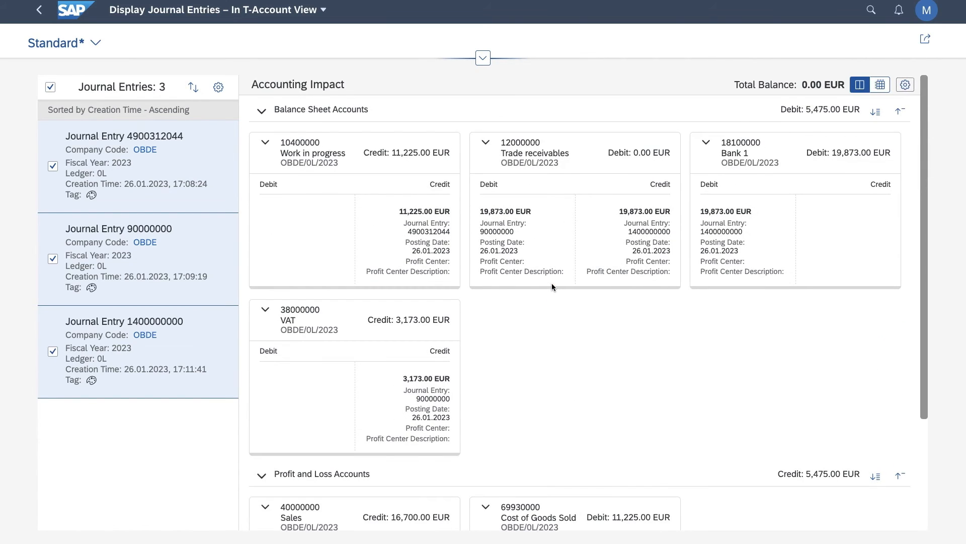
click(91, 195)
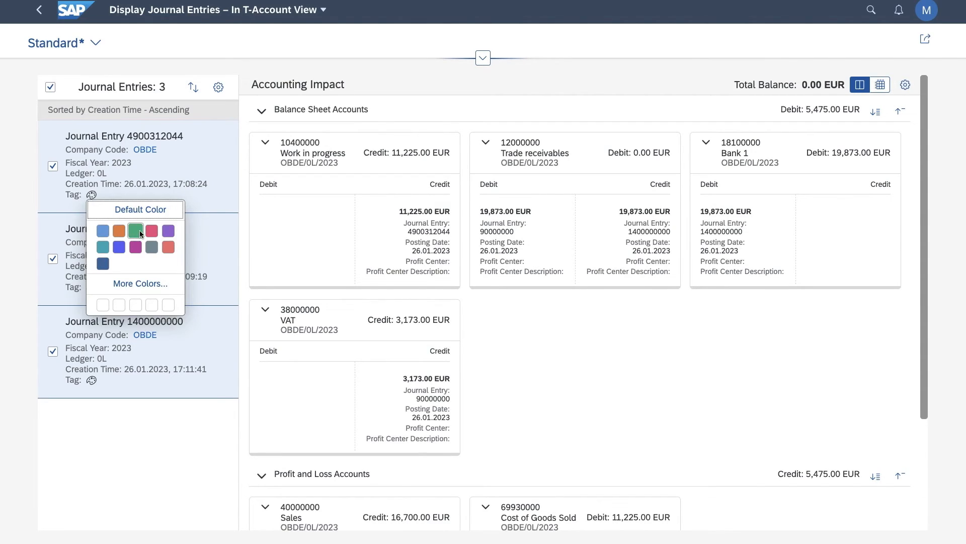
click(135, 231)
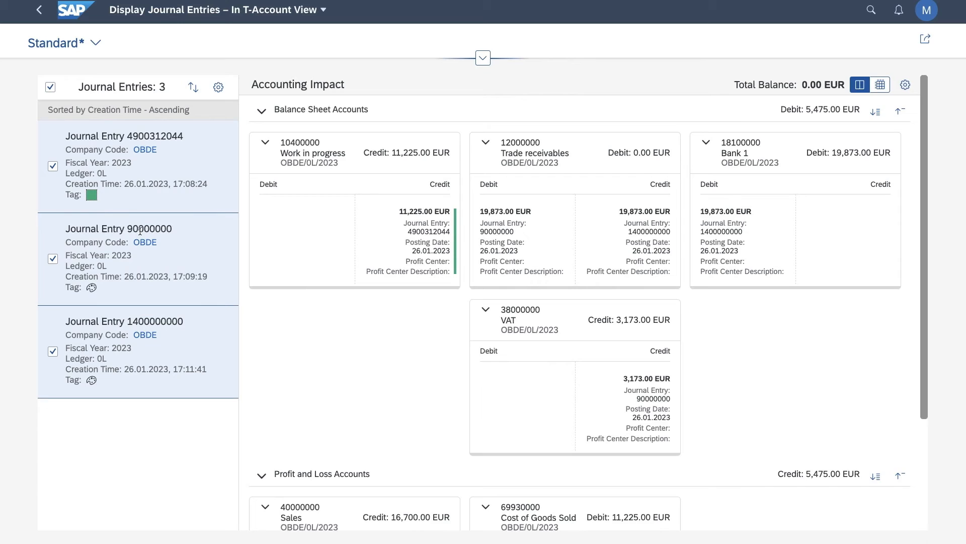
scroll(383, 301, down, 2)
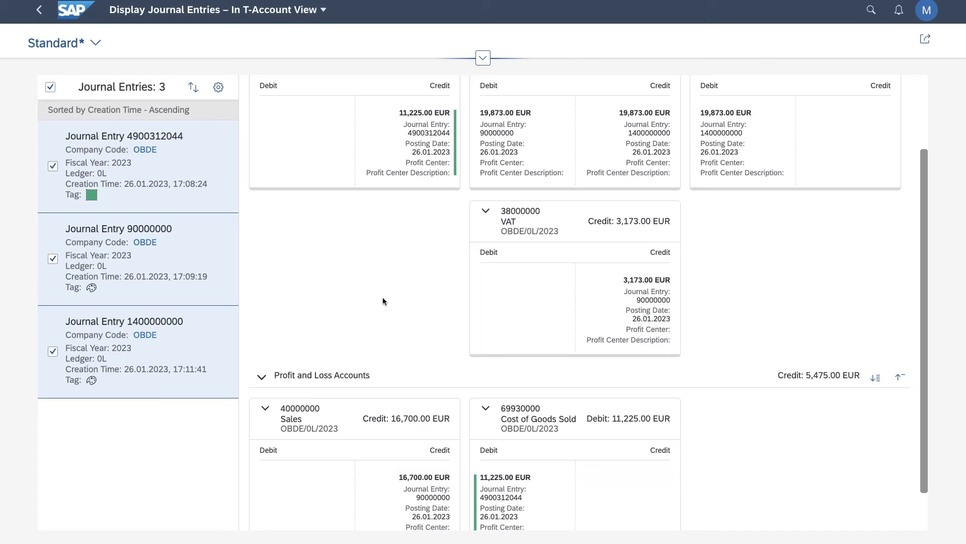
Tag the second journal entry in pink and the third in teal, and look over their marked postings in the T-accounts.
click(91, 288)
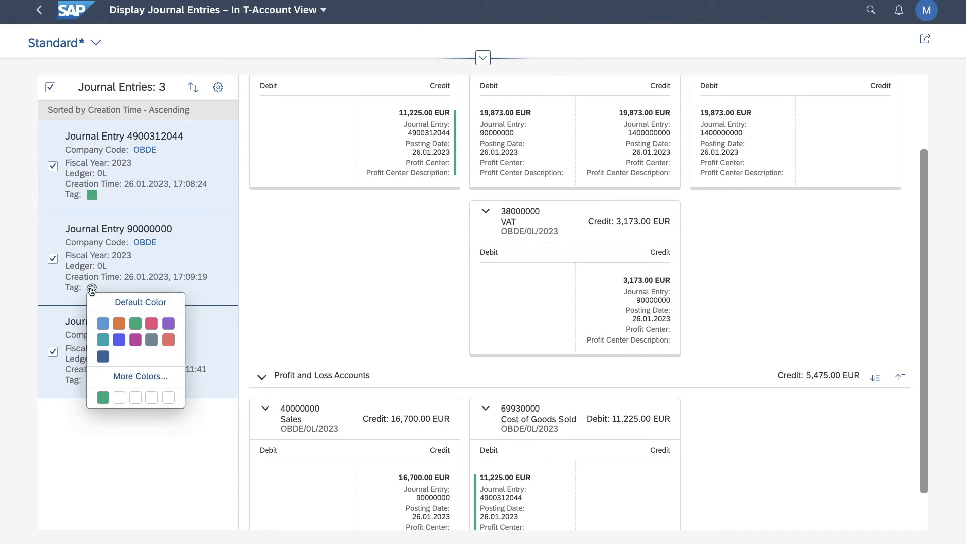
click(151, 323)
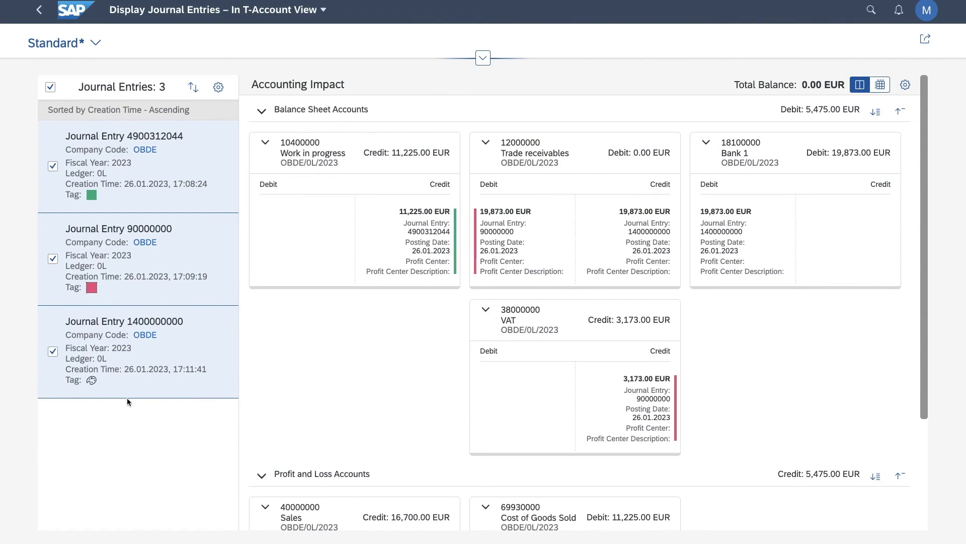
click(91, 381)
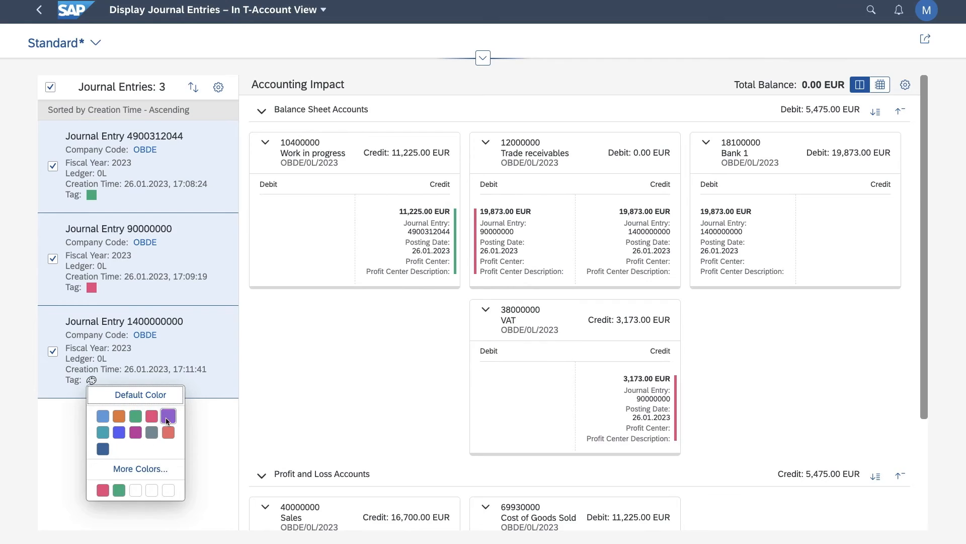
click(103, 432)
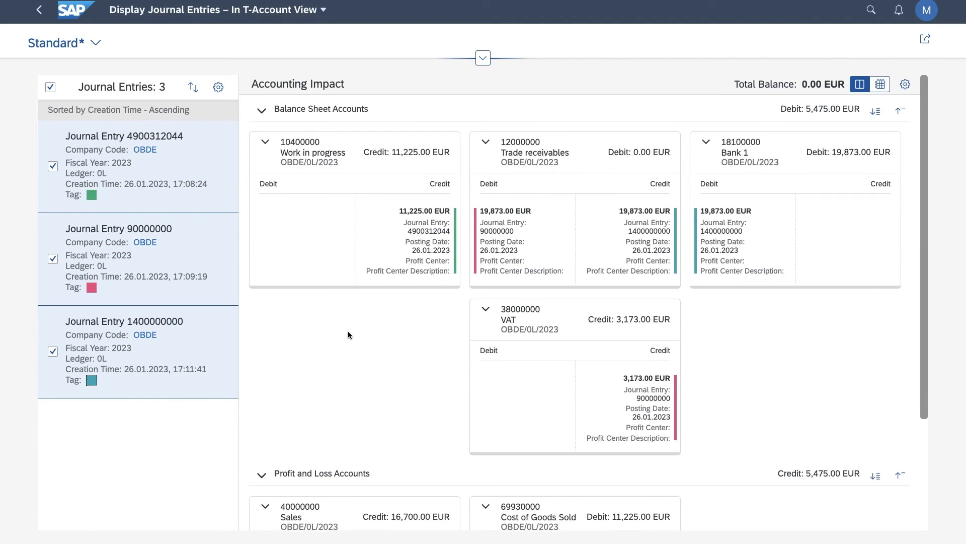
scroll(348, 331, down, 3)
scroll(348, 331, up, 3)
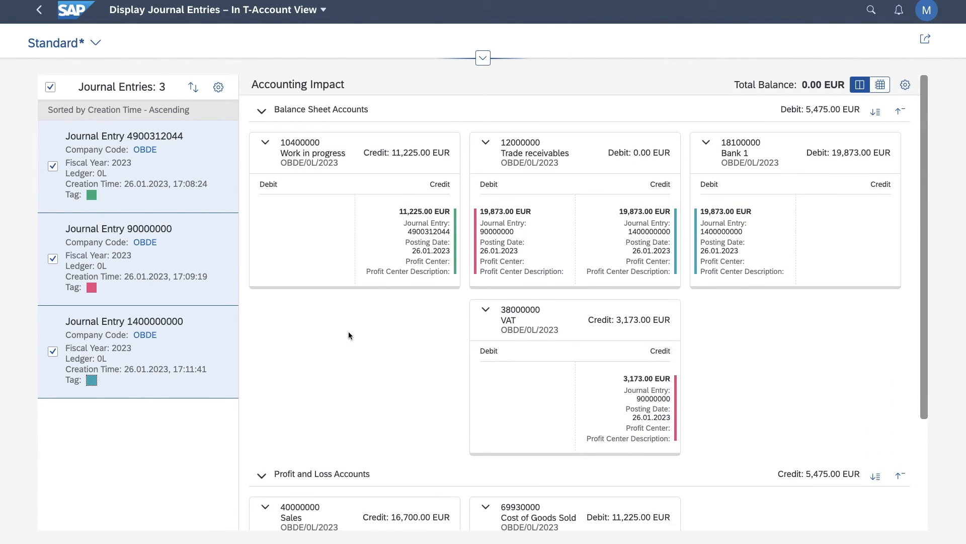
Collapse the profit and loss accounts, show the accounting impact as a table, and open the first listed journal entry in Manage Journal Entries.
click(261, 475)
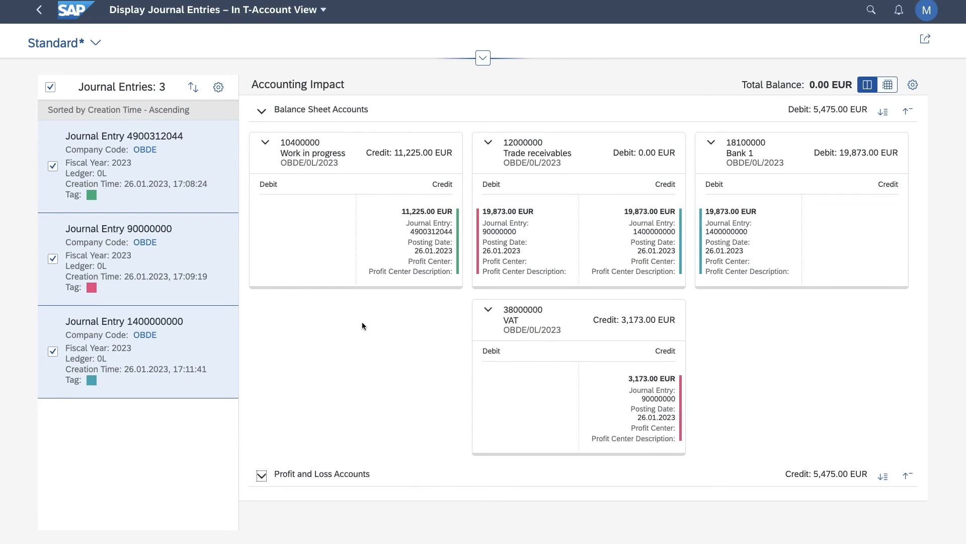
click(888, 85)
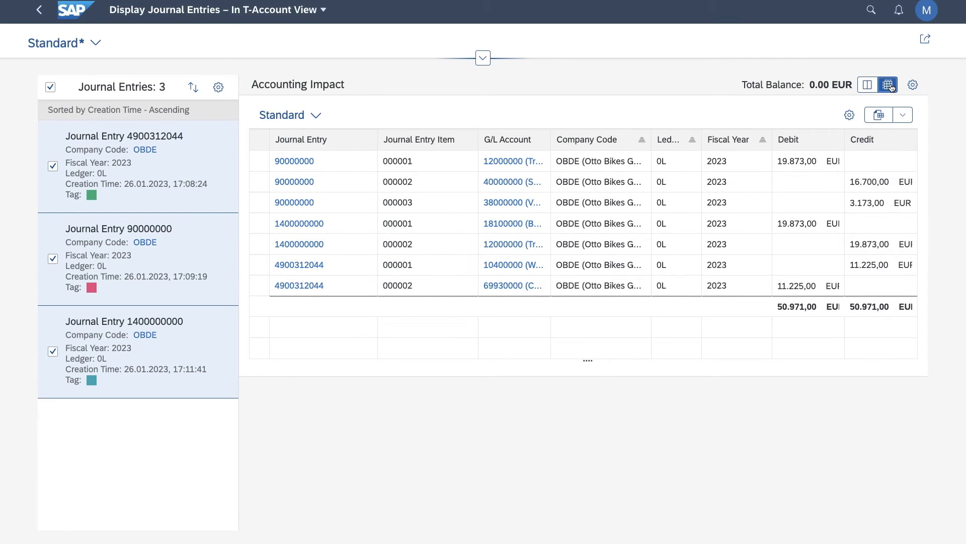
click(291, 162)
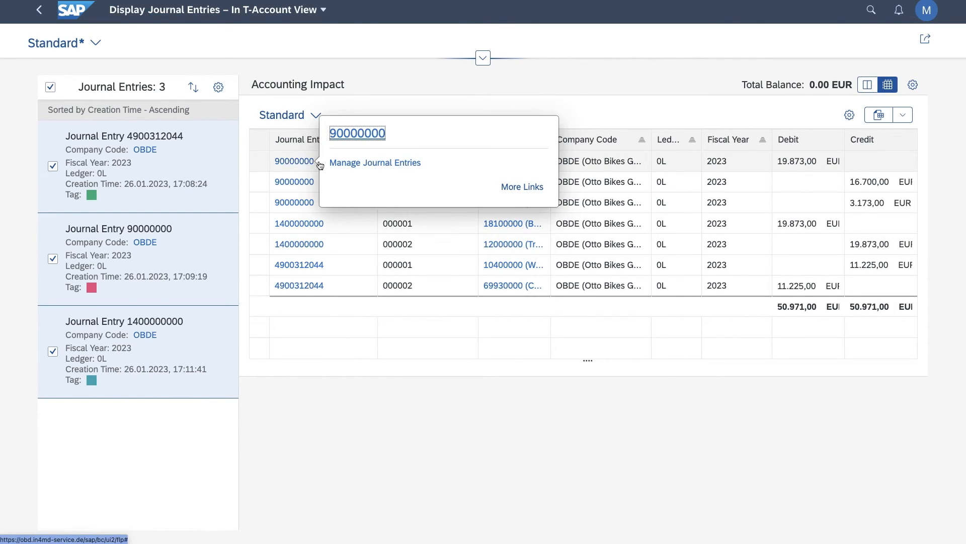
click(349, 163)
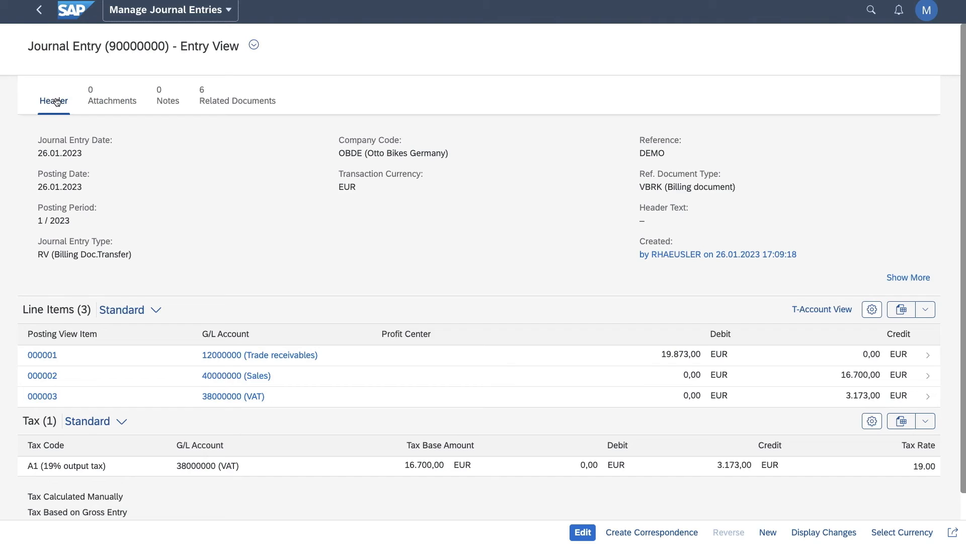
Collapse and restore the journal entry's header details, and open its line items in the T-account view.
click(57, 102)
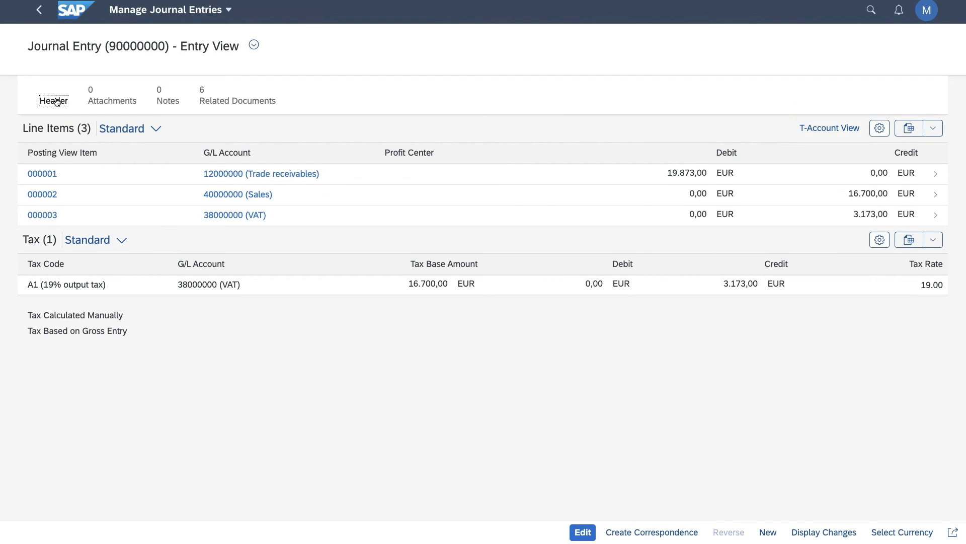
click(57, 103)
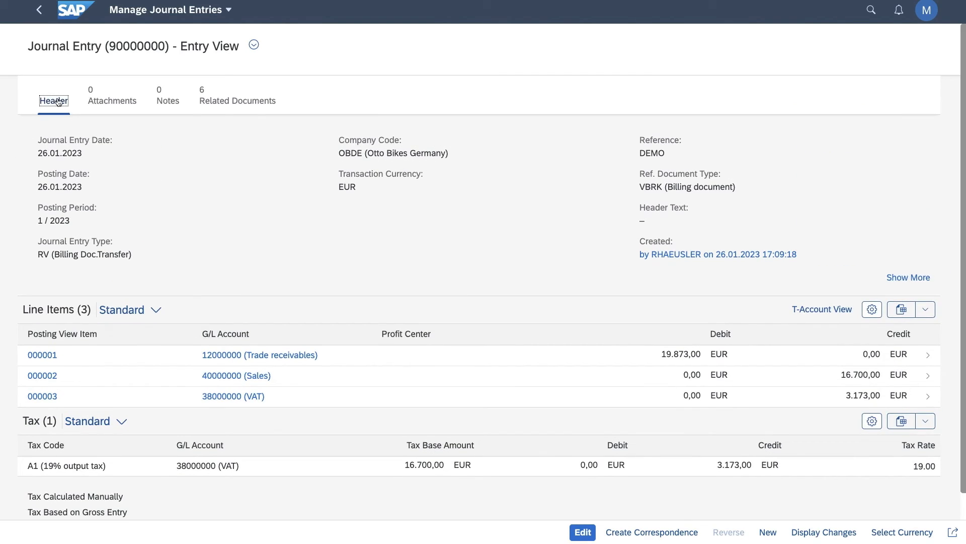
click(808, 313)
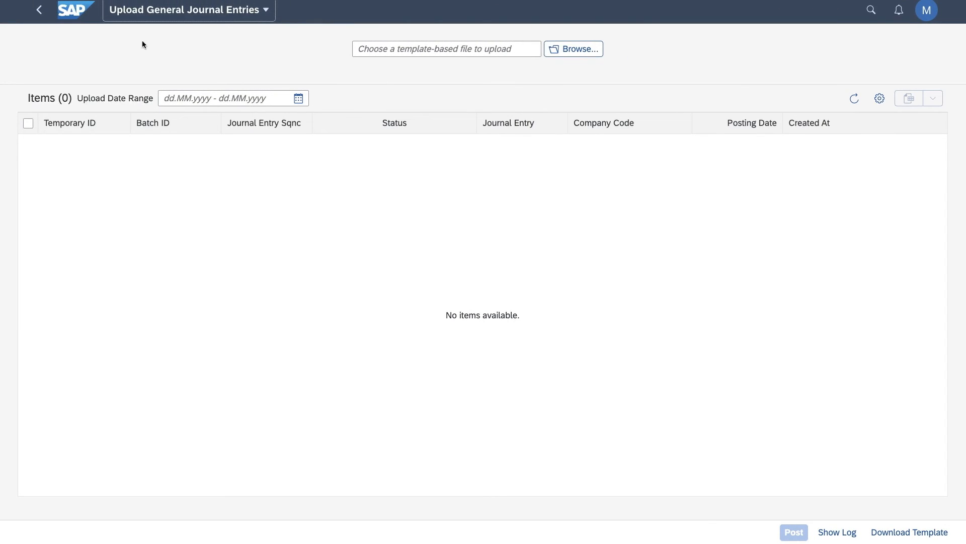
List the journal entries uploaded on 02.08.2023 and download the English upload template in Spreadsheet (*.xlsx) format.
click(436, 212)
click(299, 101)
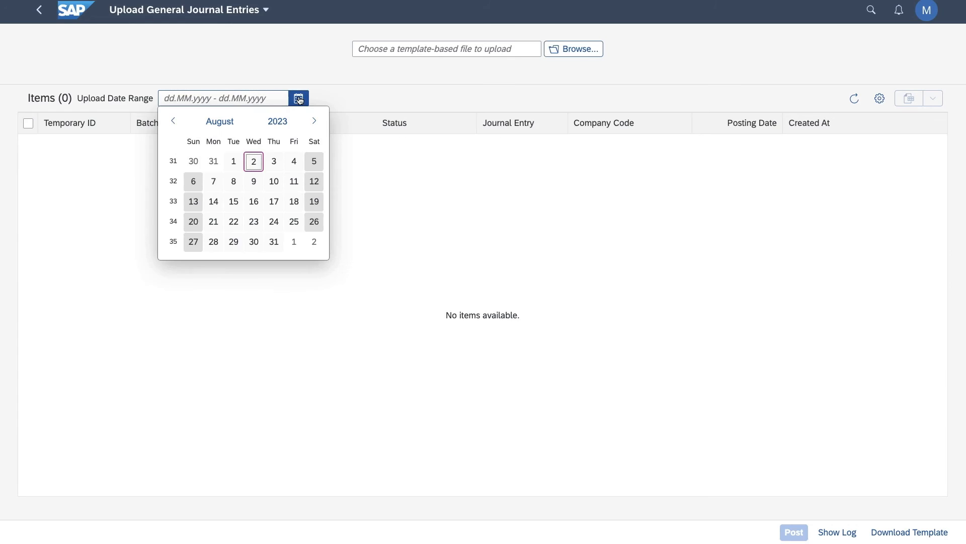
click(253, 161)
click(253, 161)
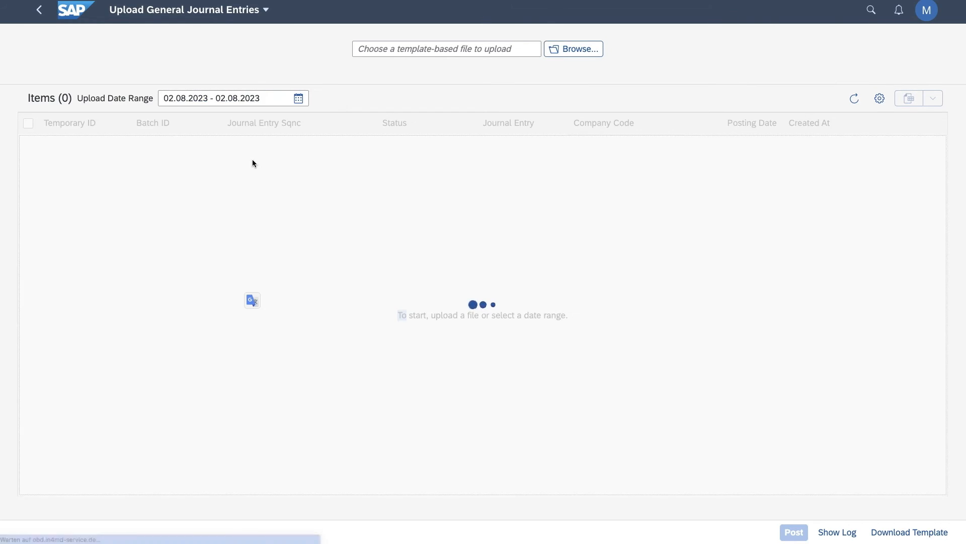
click(910, 533)
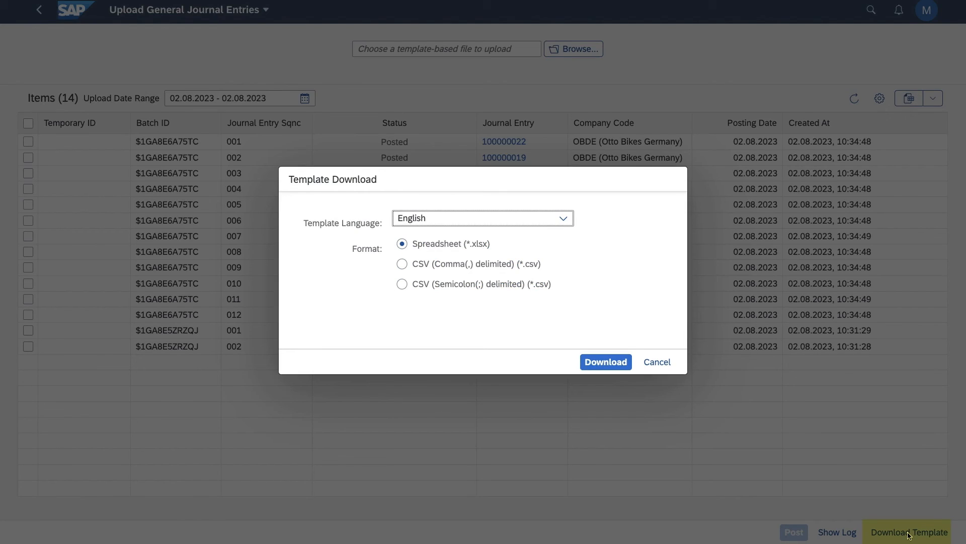
click(605, 362)
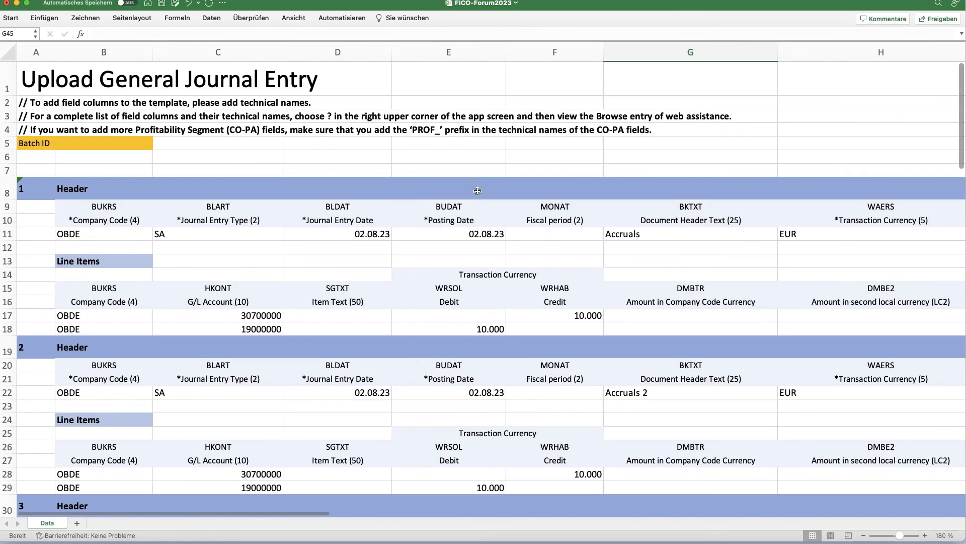
Examine the header and line item blocks of the four journal entries in the FICO-Forum2023 workbook.
click(388, 149)
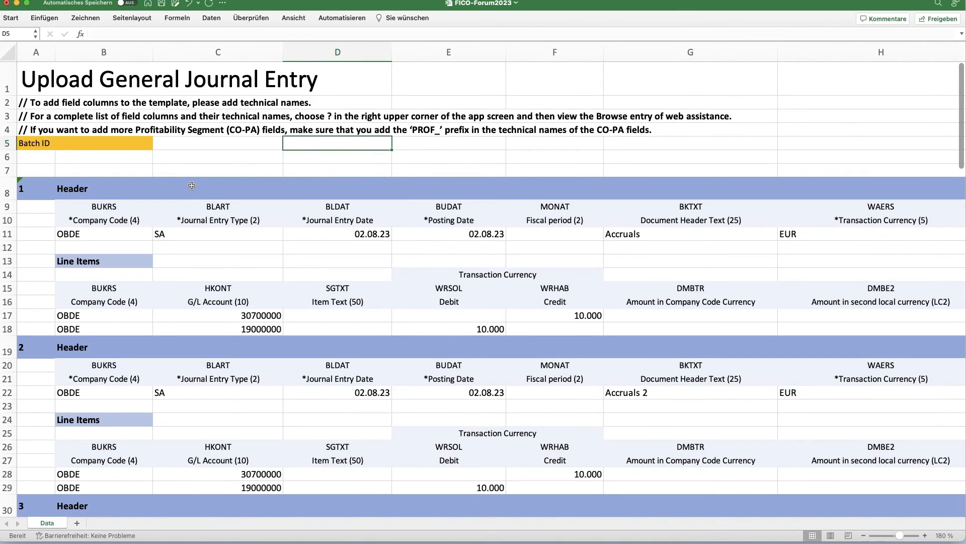
click(8, 191)
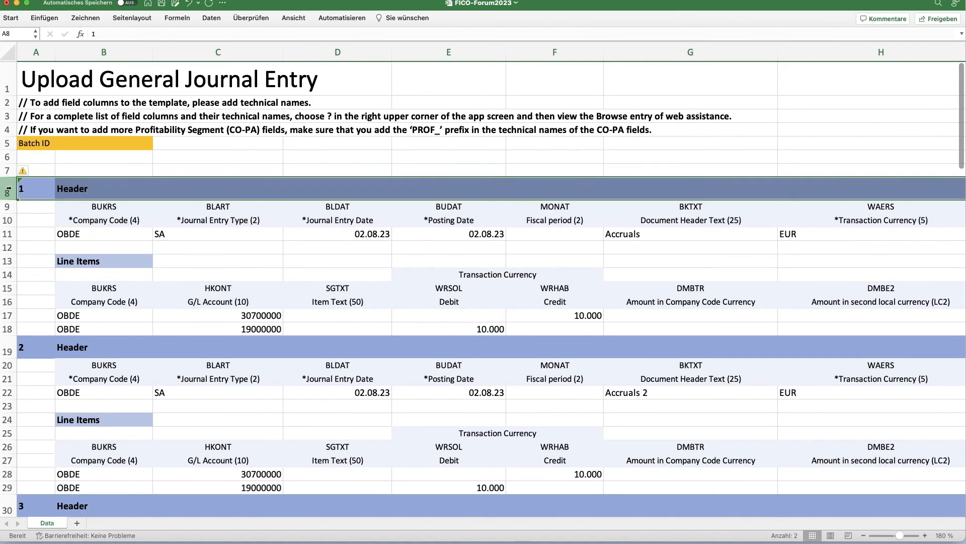
click(7, 261)
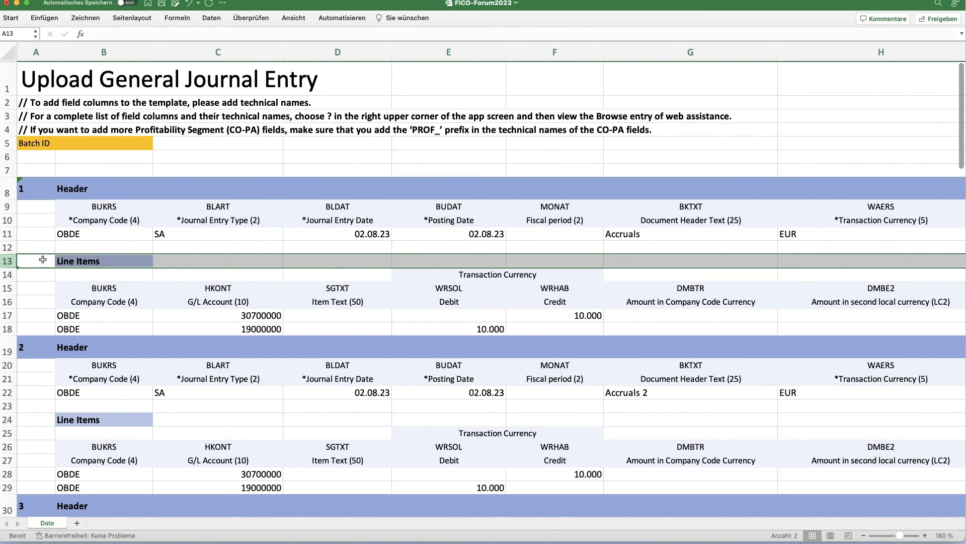
scroll(42, 259, down, 5)
scroll(43, 259, down, 2)
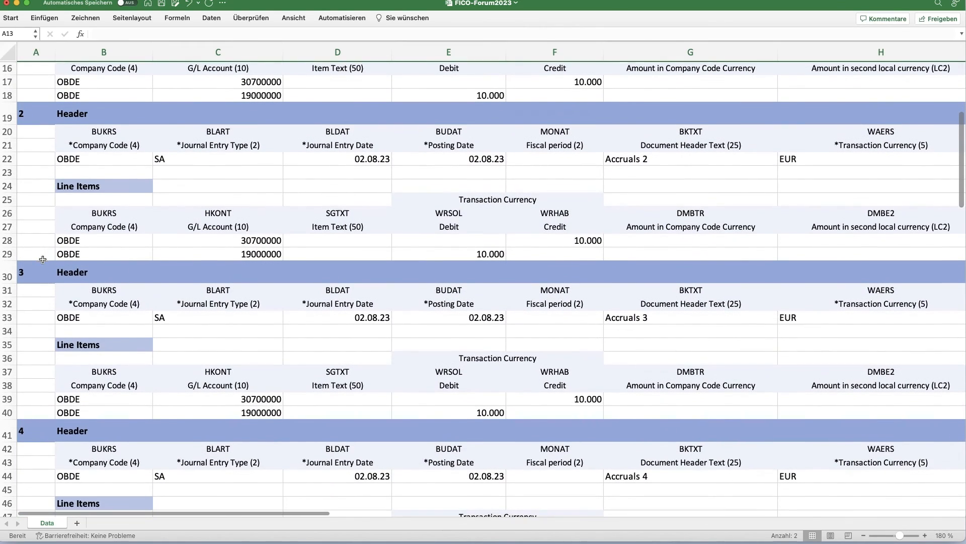
click(14, 269)
scroll(24, 264, down, 5)
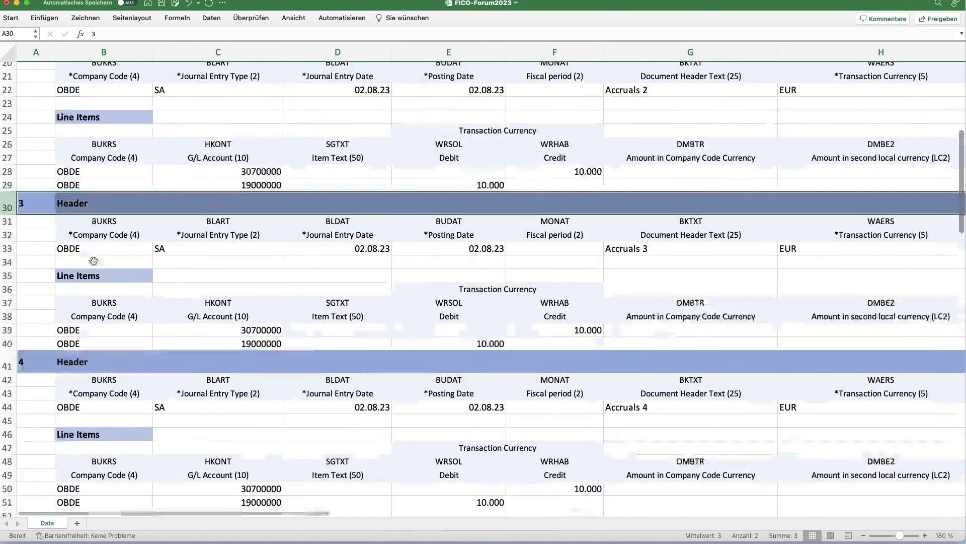
click(8, 246)
click(46, 246)
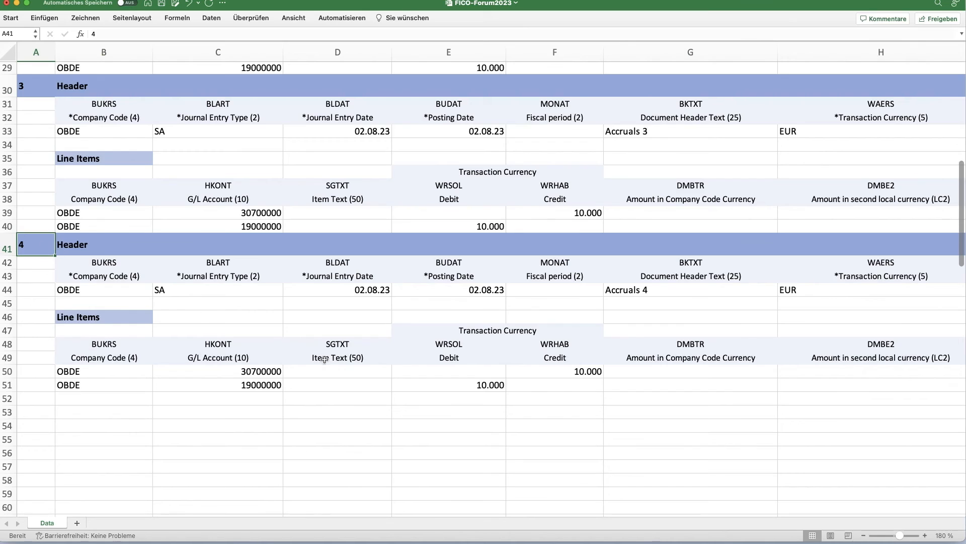
Set the credit amount of the fourth journal entry's first line item, cell F50, to 11000 and save the workbook.
click(596, 371)
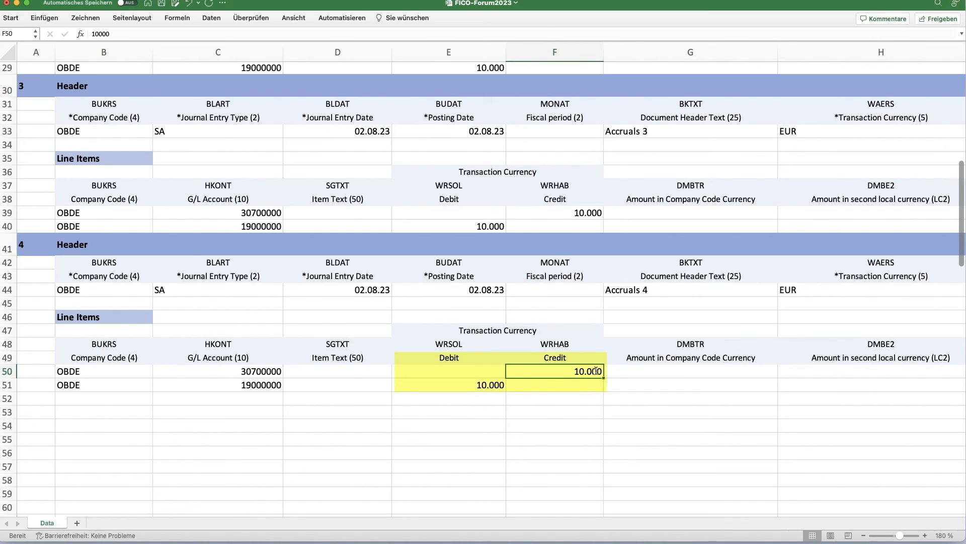
text(11000)
key(Return)
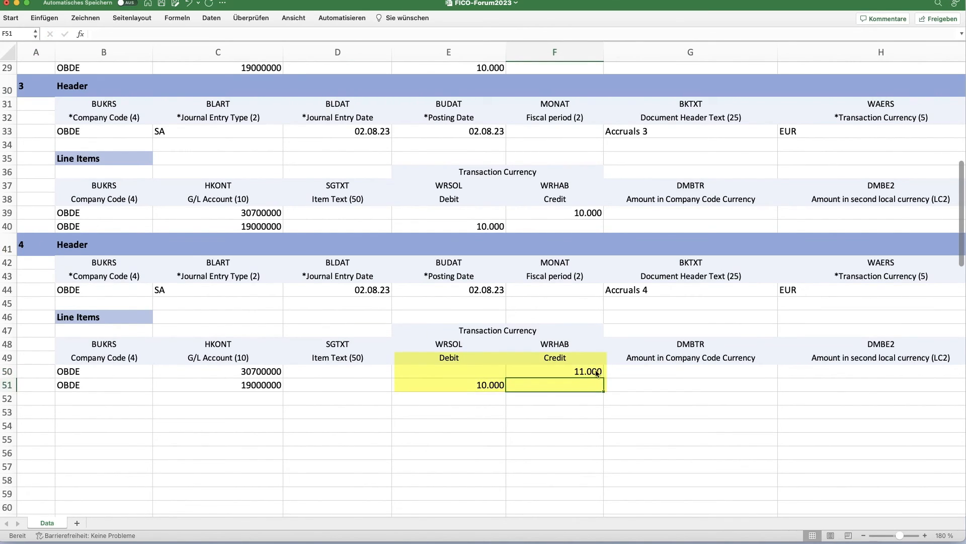
click(596, 371)
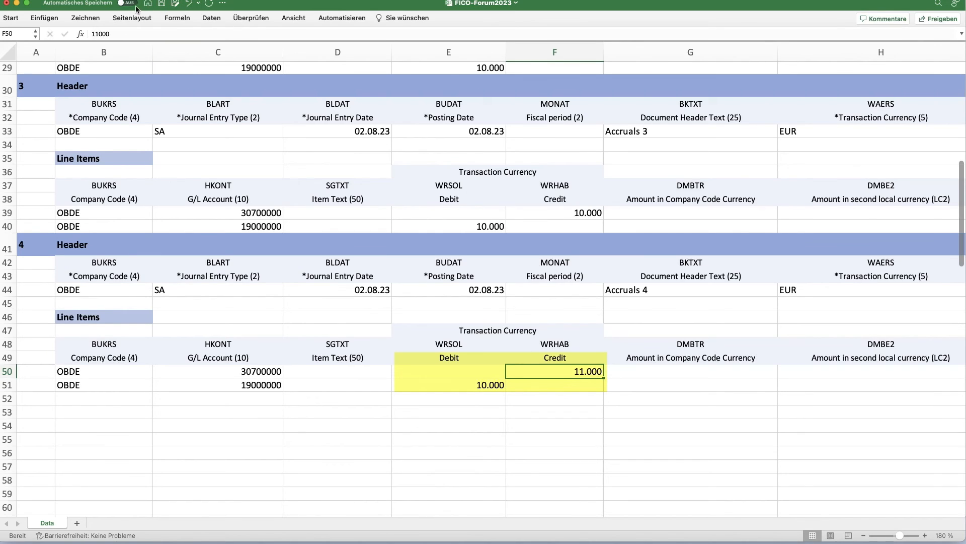
click(162, 4)
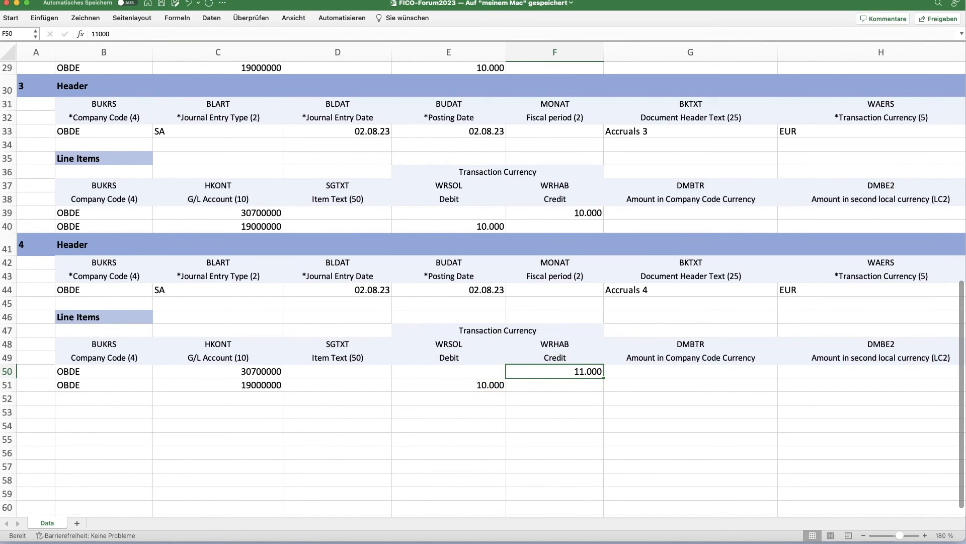
Switch back to SAP's Upload General Journal Entries and upload FICO-Forum2023.XLSX from the Downloads folder.
key(super+Tab)
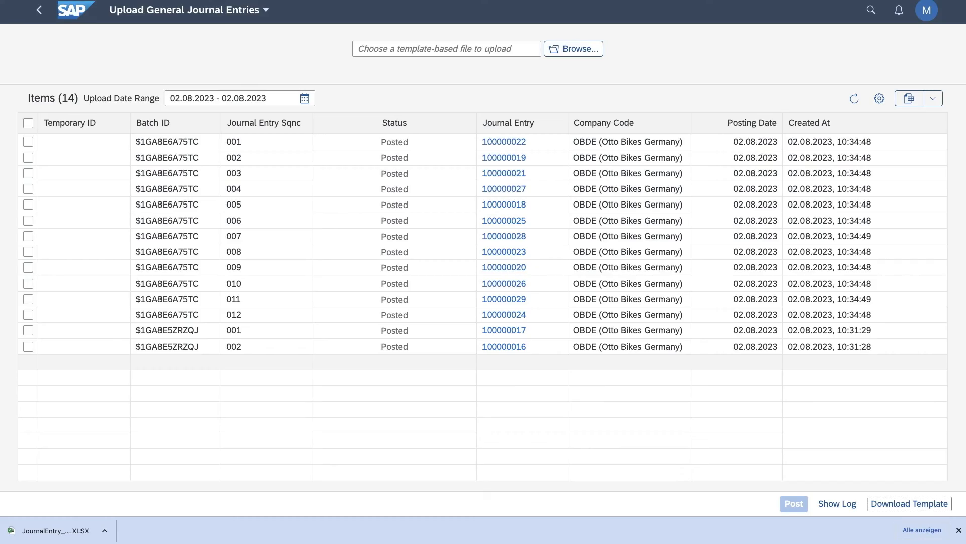
click(558, 50)
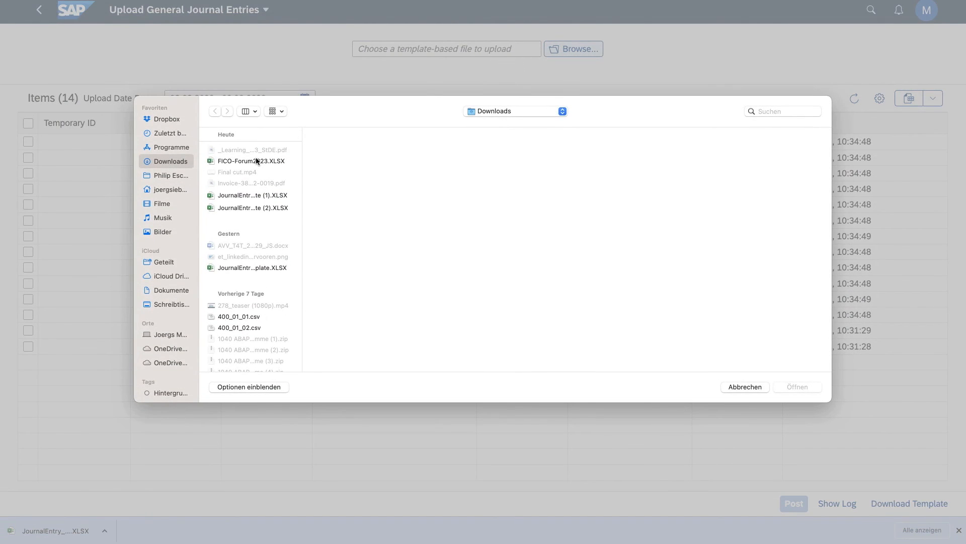
click(257, 161)
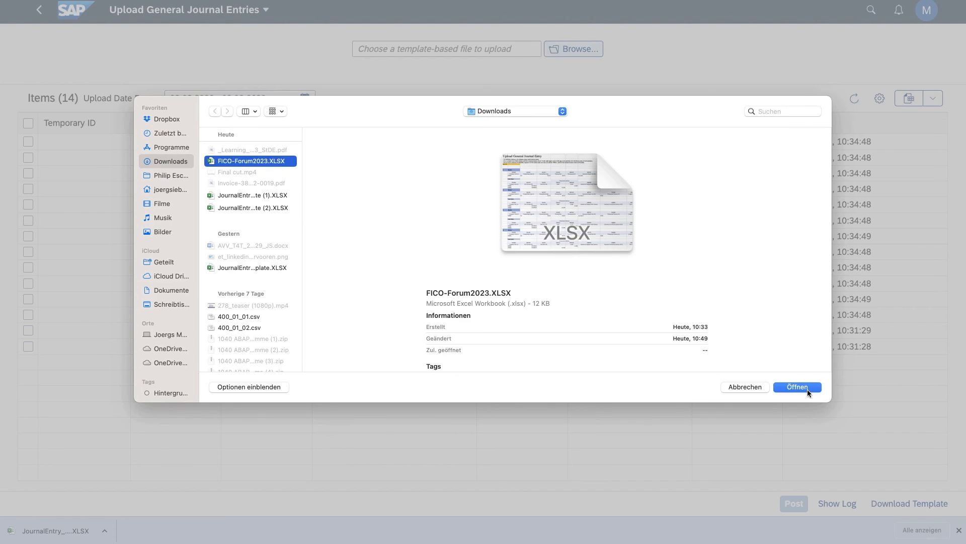
click(806, 386)
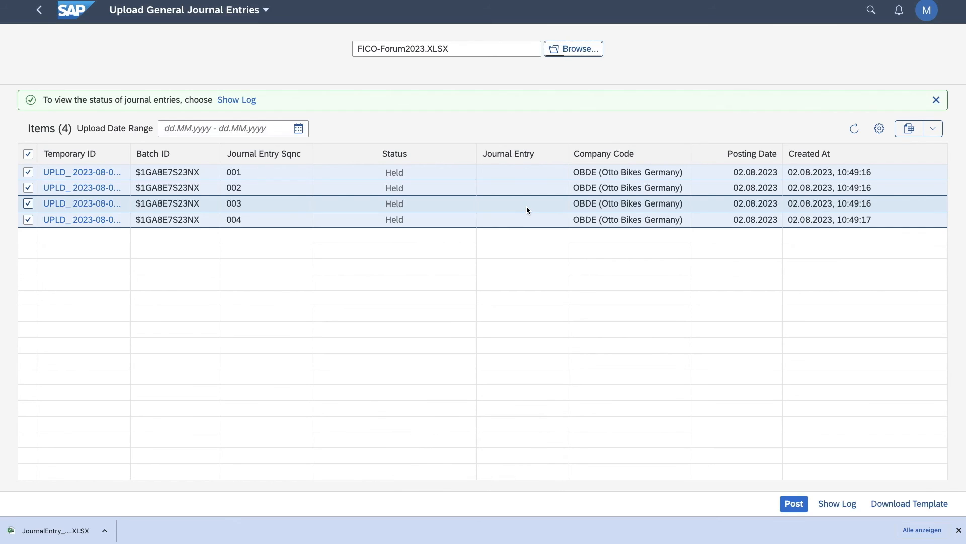
Open held journal entries 001 and 002 of the uploaded batch one after the other to check their header and line items.
click(69, 173)
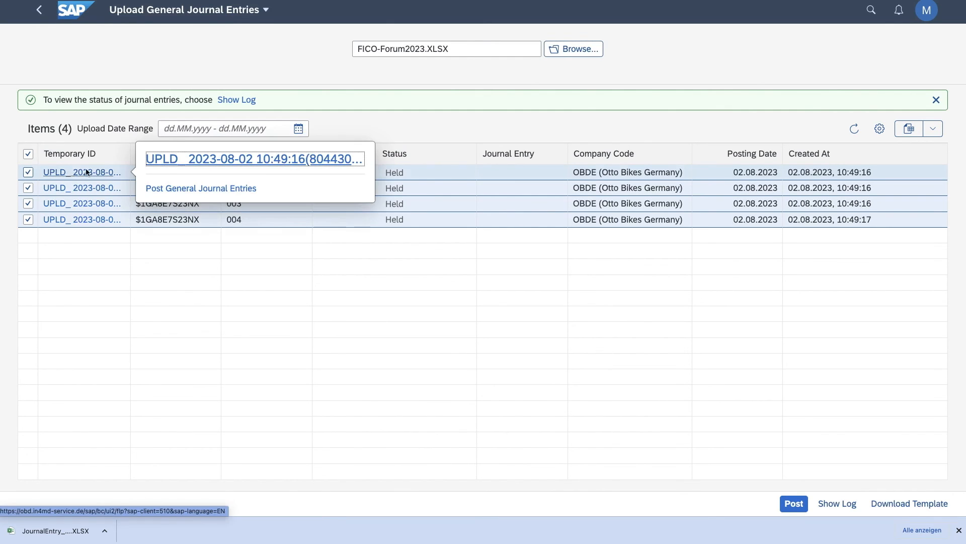
click(172, 160)
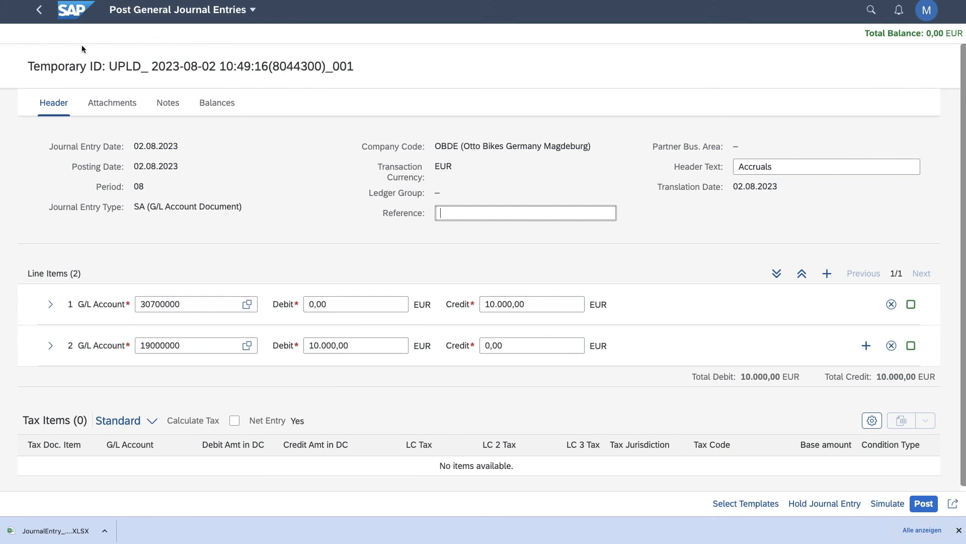
click(39, 9)
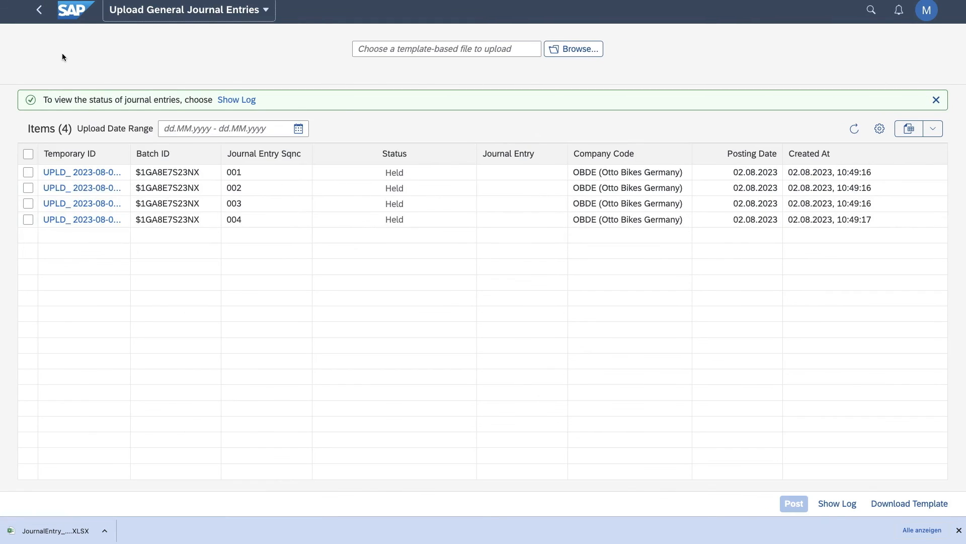
click(107, 188)
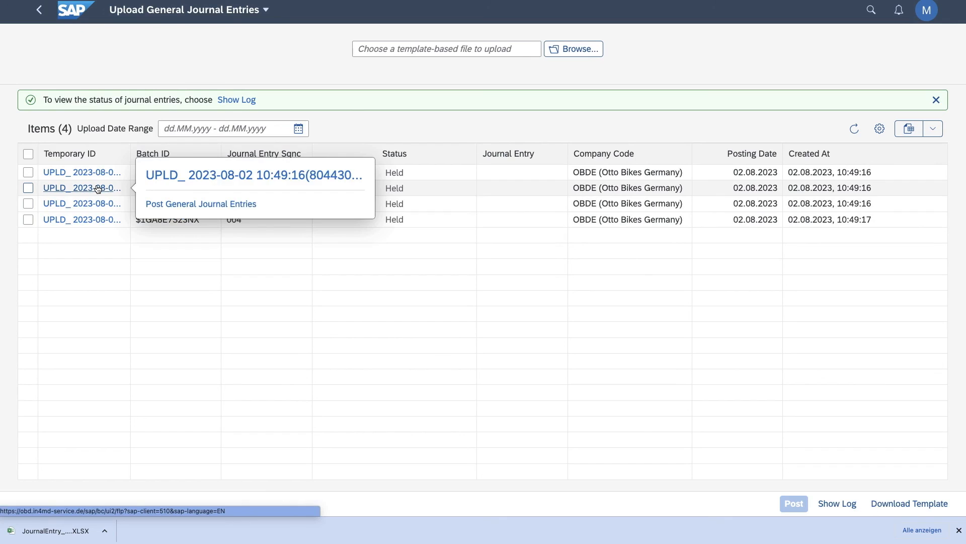
click(180, 177)
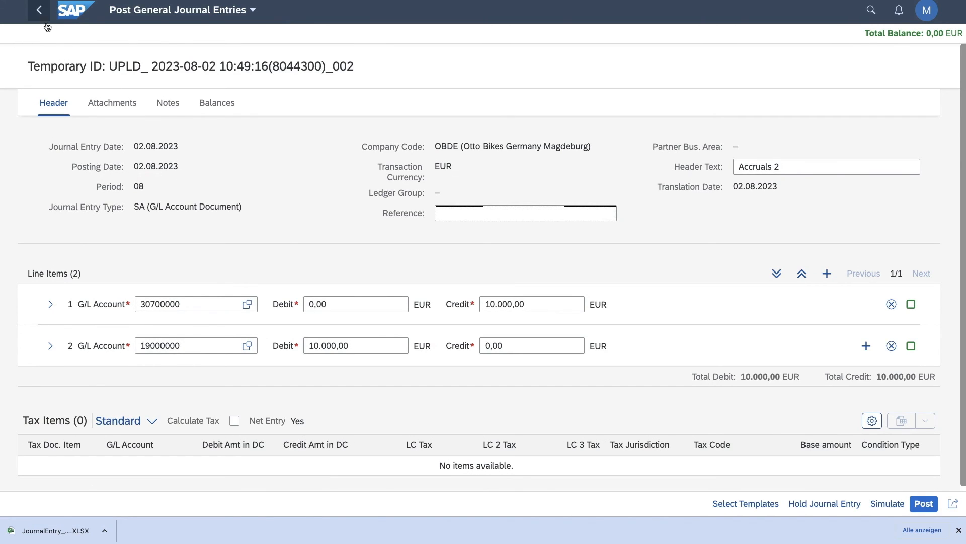
Open held journal entry 004 of the uploaded batch to check the credit amount of its first line item, then return to the list.
click(39, 9)
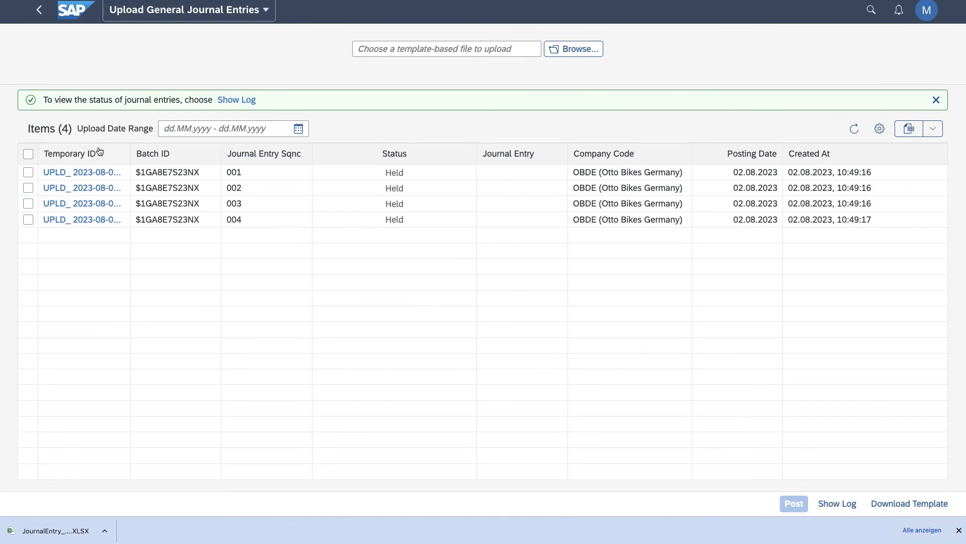
click(75, 222)
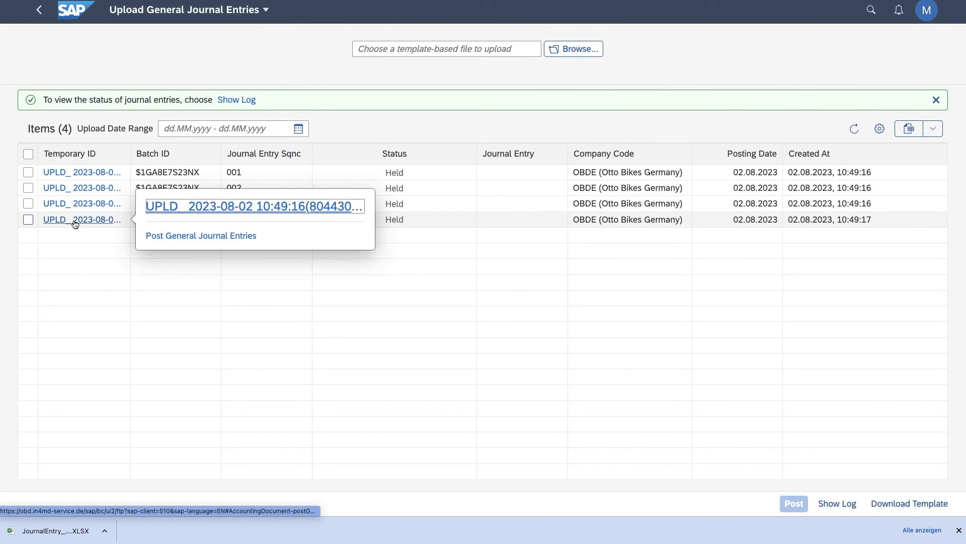
click(151, 205)
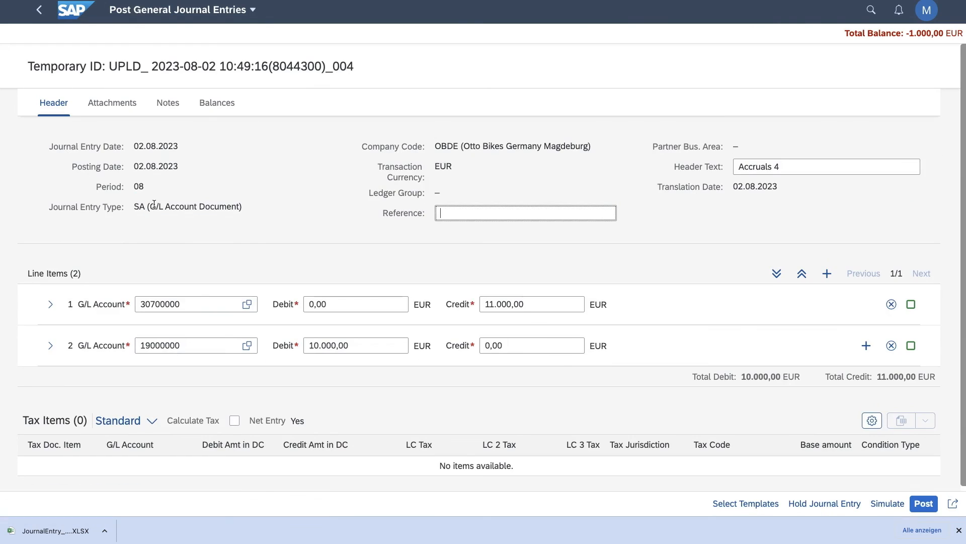
drag(554, 302, 481, 297)
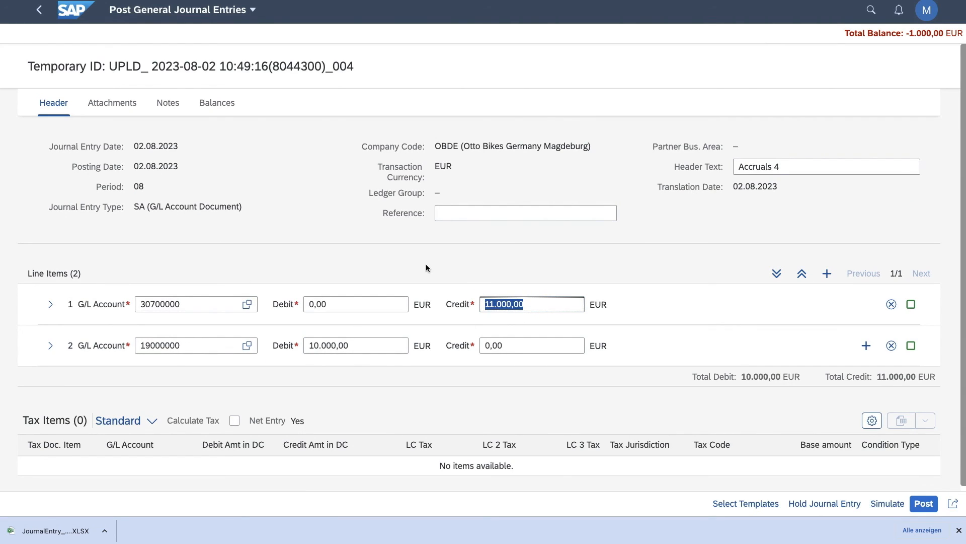
click(39, 11)
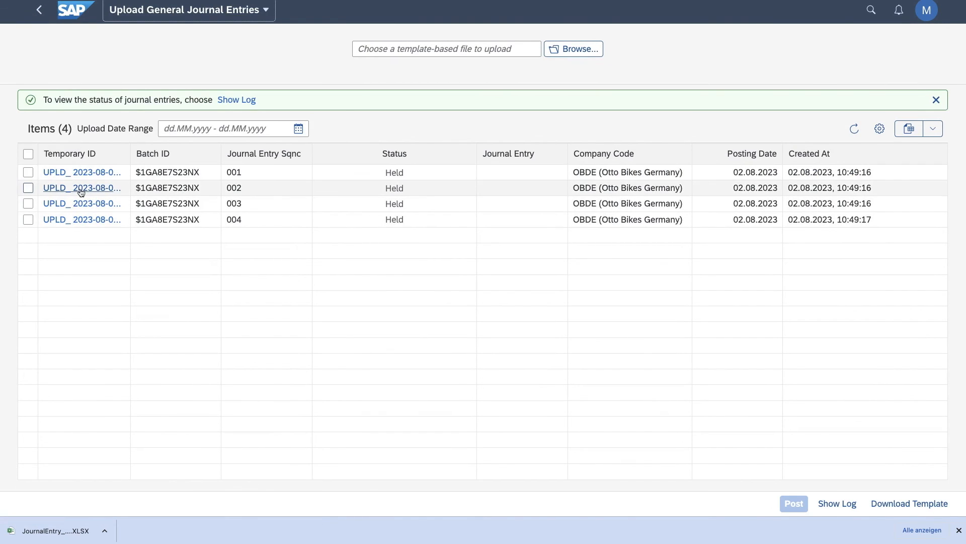
Select held journal entries 001 to 004 of the uploaded batch and post them together.
click(28, 172)
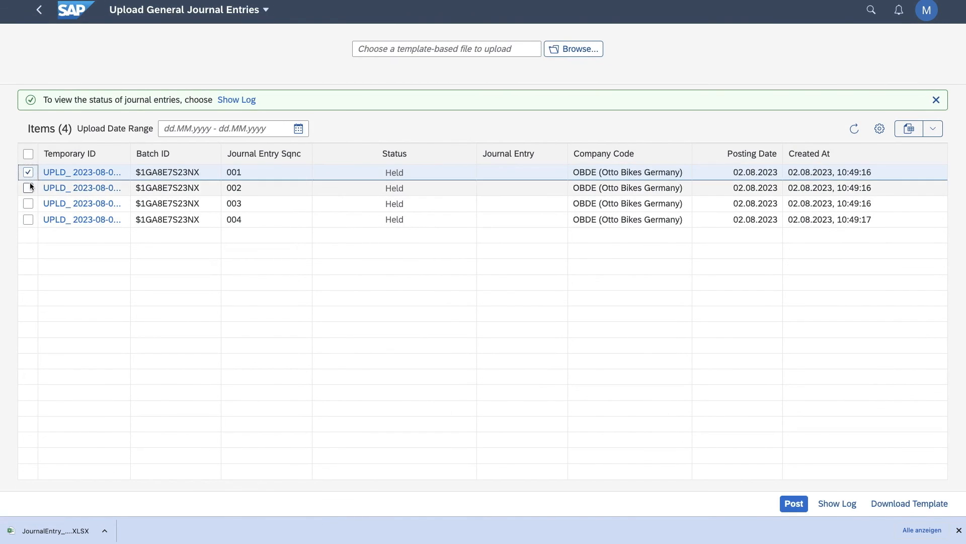
click(28, 187)
click(28, 203)
click(28, 219)
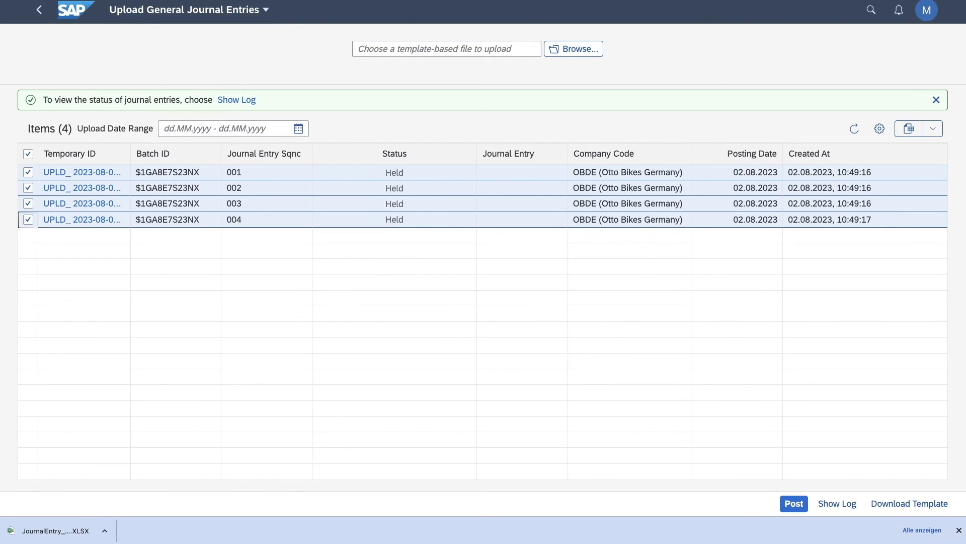
click(958, 530)
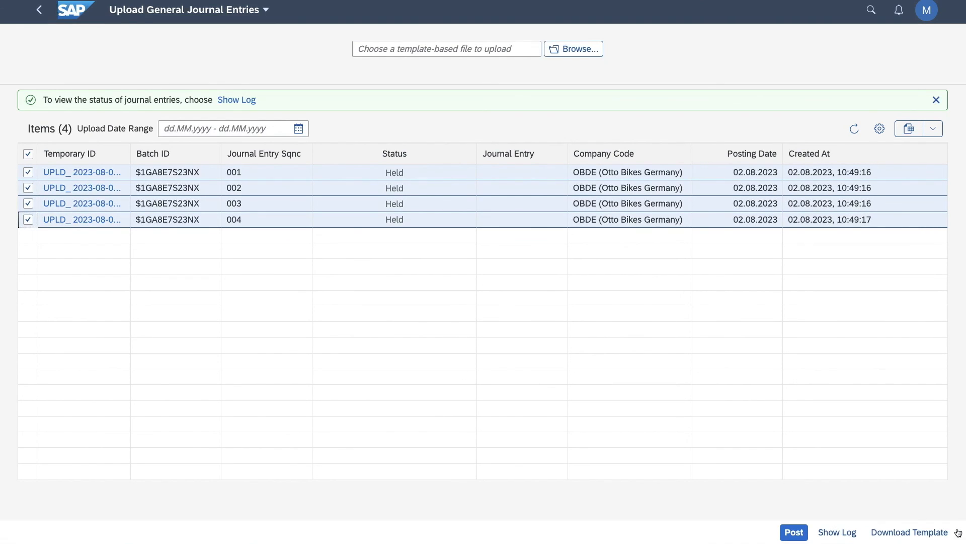
click(794, 532)
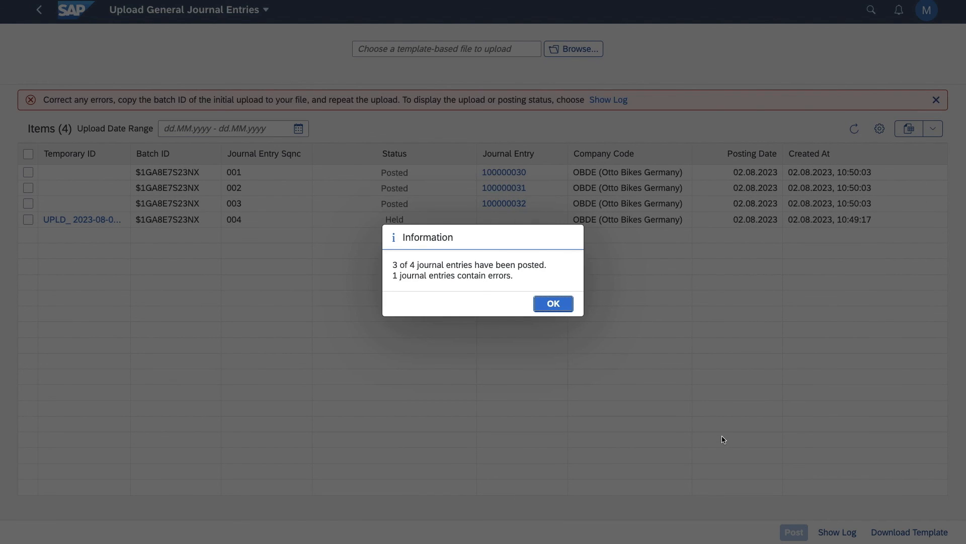
click(555, 305)
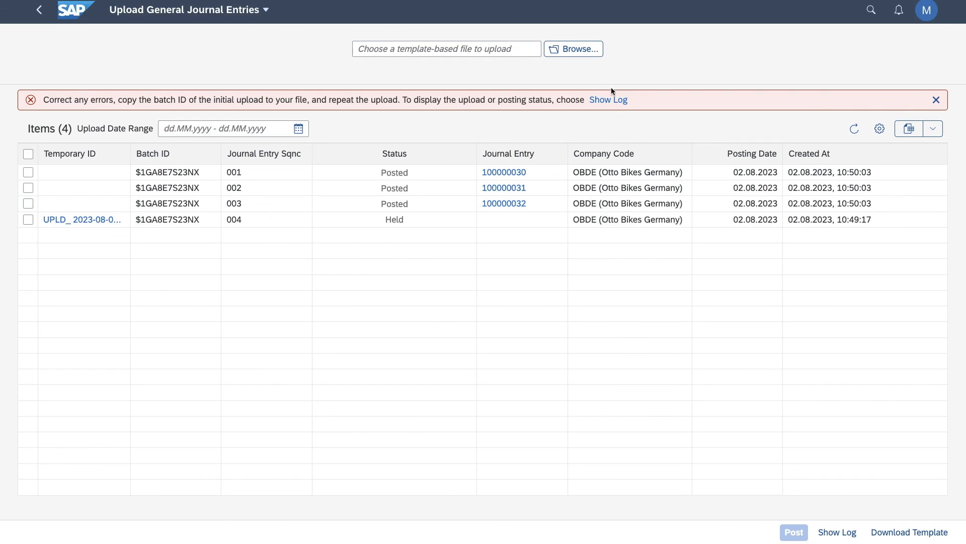
Show the posting log of the batch and read the details of its error entry.
click(608, 100)
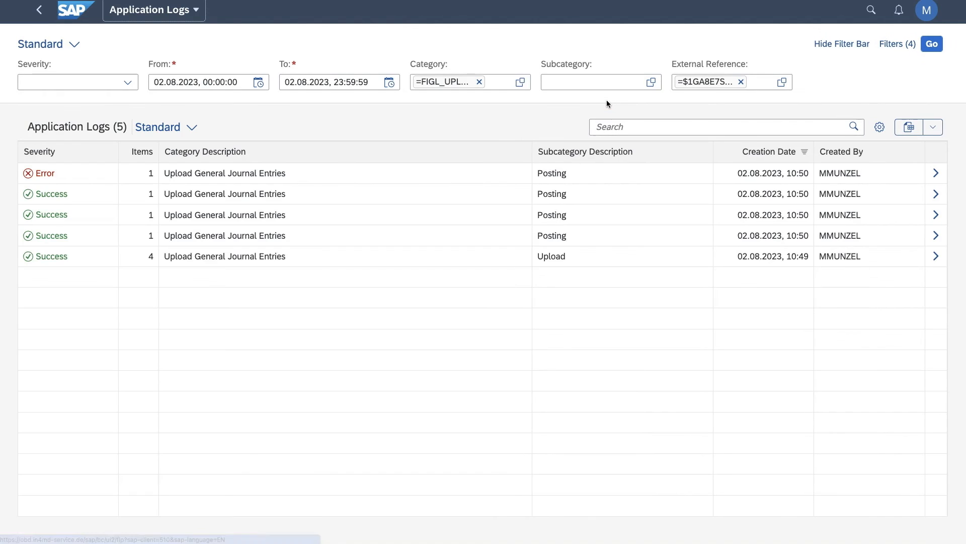
click(936, 174)
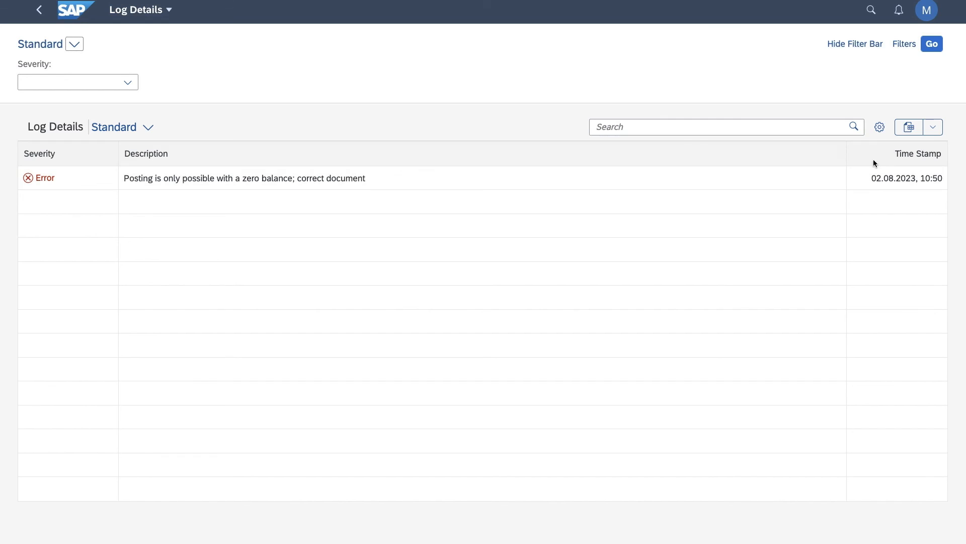
click(37, 11)
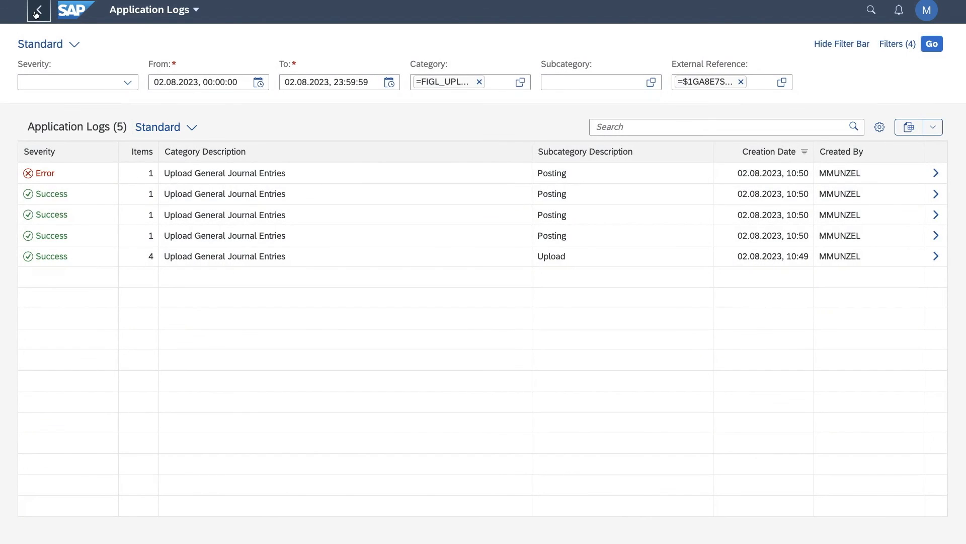
click(38, 11)
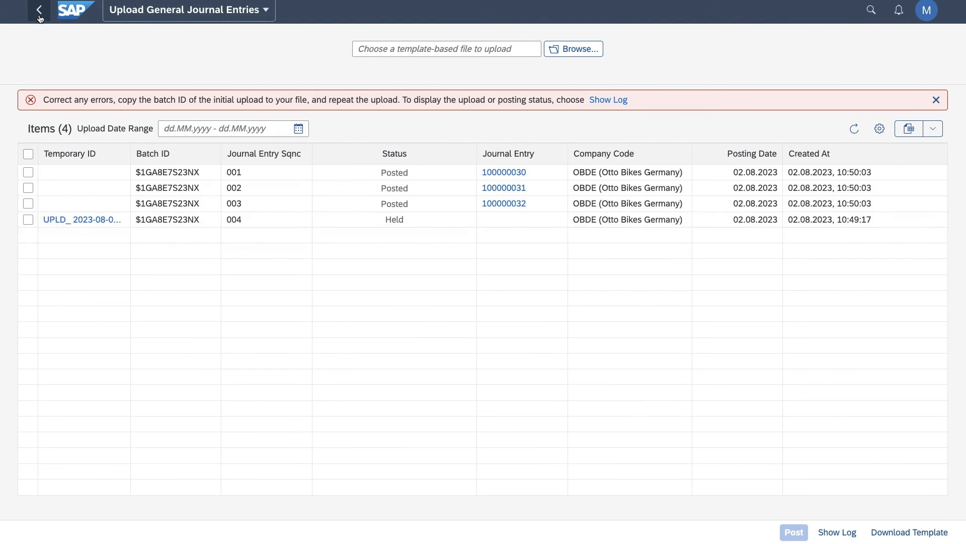
Open held journal entry 004 and set the debit amount of its second line item, G/L account 19000000, to 11000 EUR.
click(75, 222)
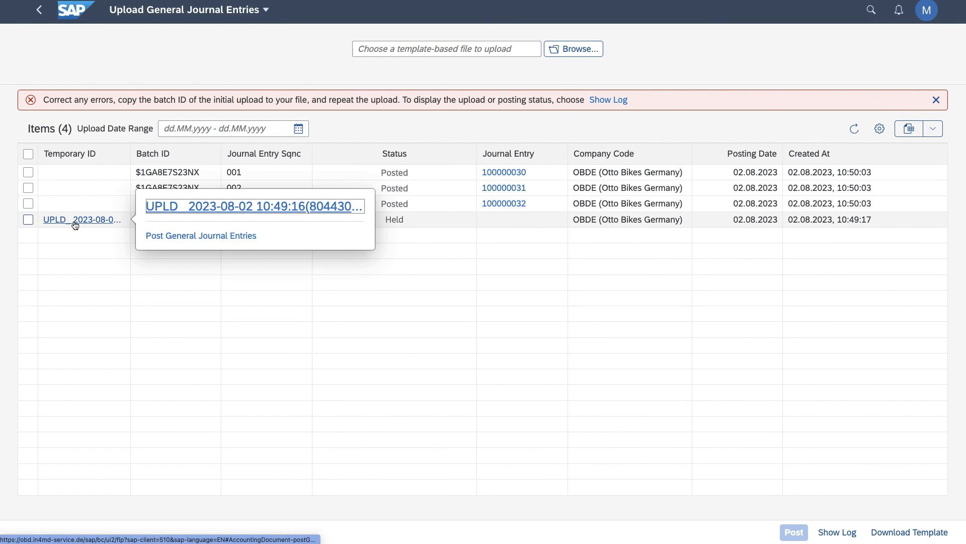
click(161, 206)
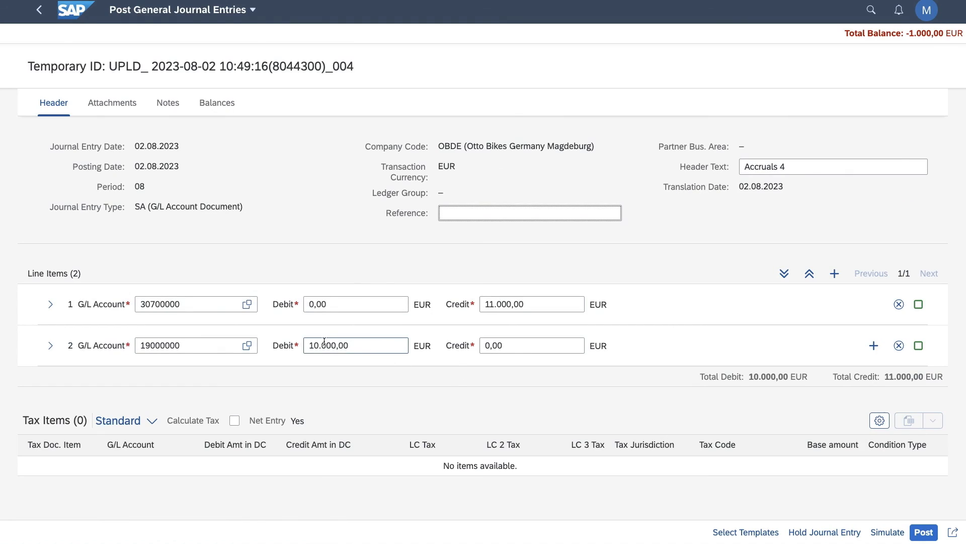
click(324, 345)
double_click(324, 345)
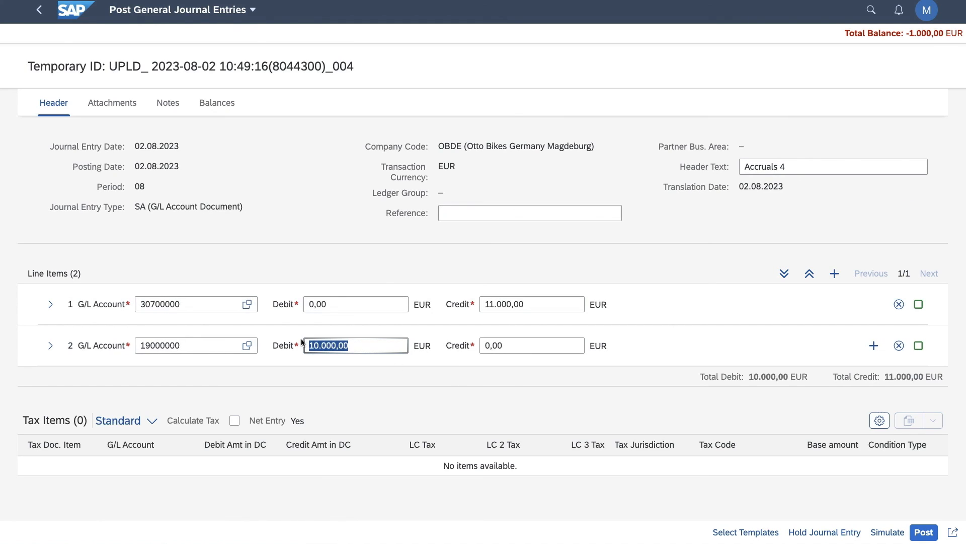
text(110)
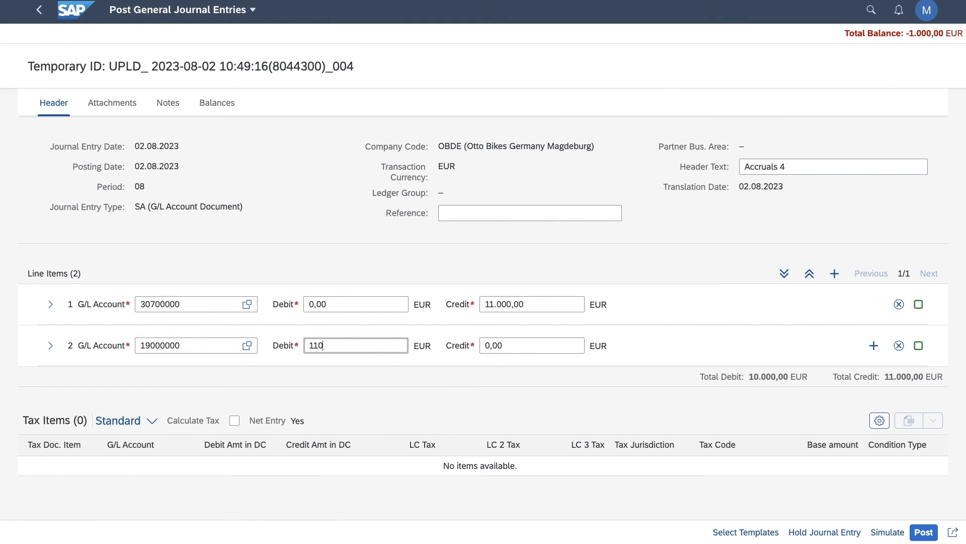
text(00)
Post the corrected journal entry 004, return to the uploaded items list and dismiss the error message there.
click(922, 529)
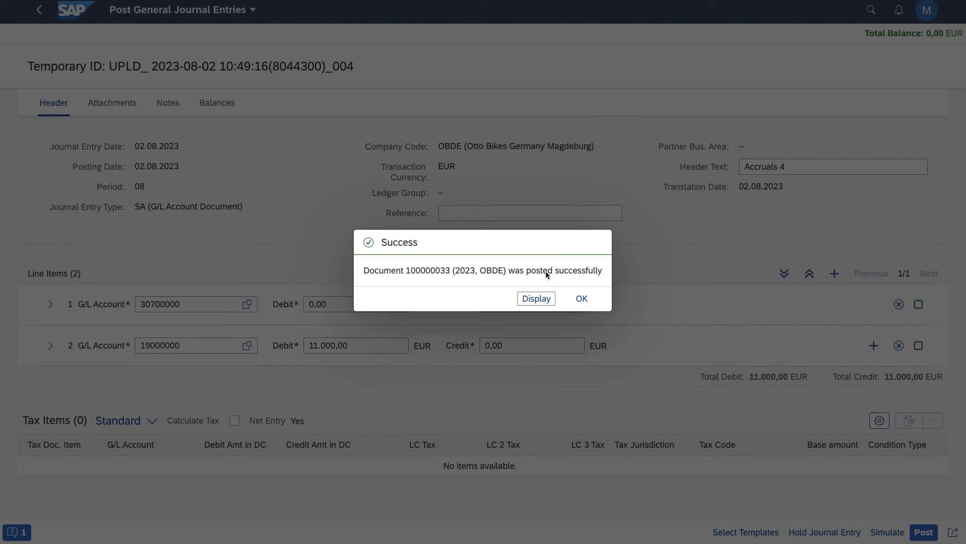
click(582, 299)
click(40, 10)
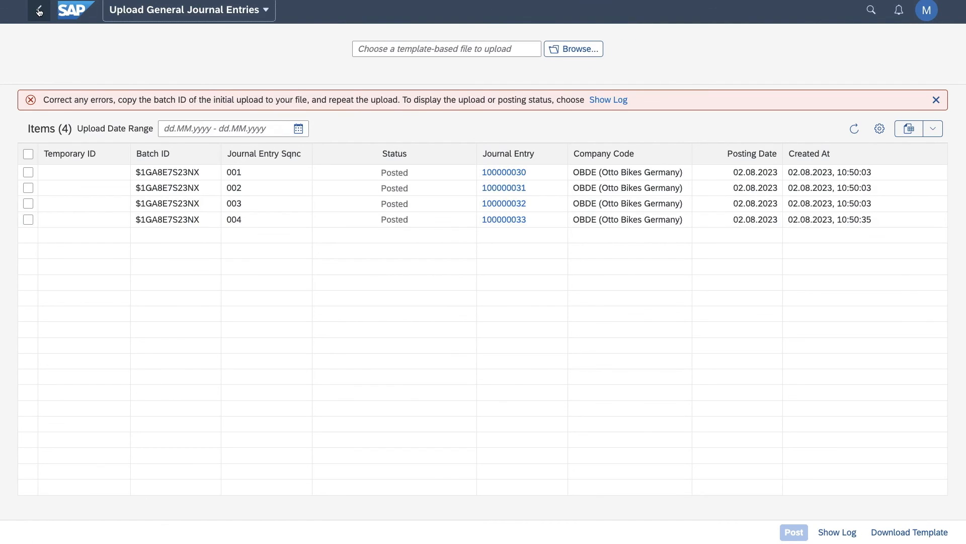
click(936, 100)
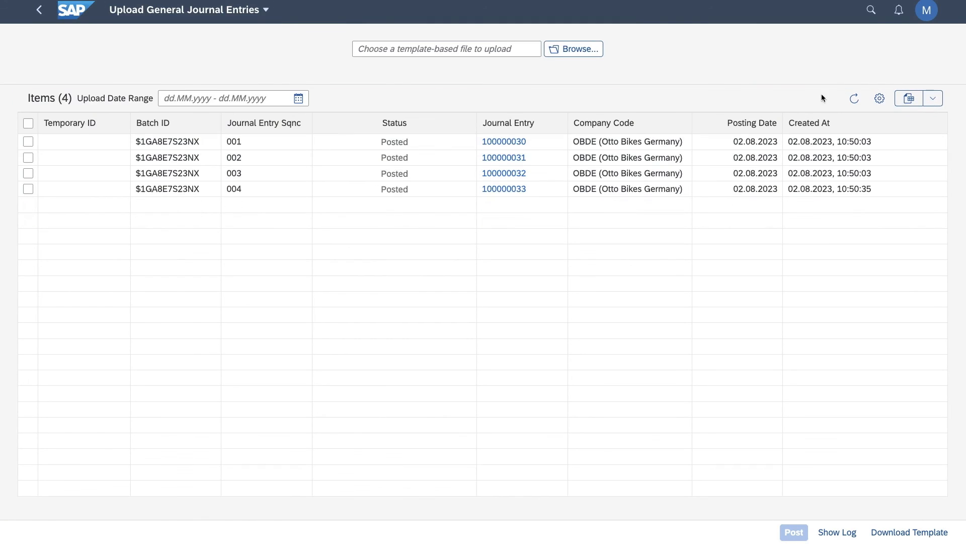